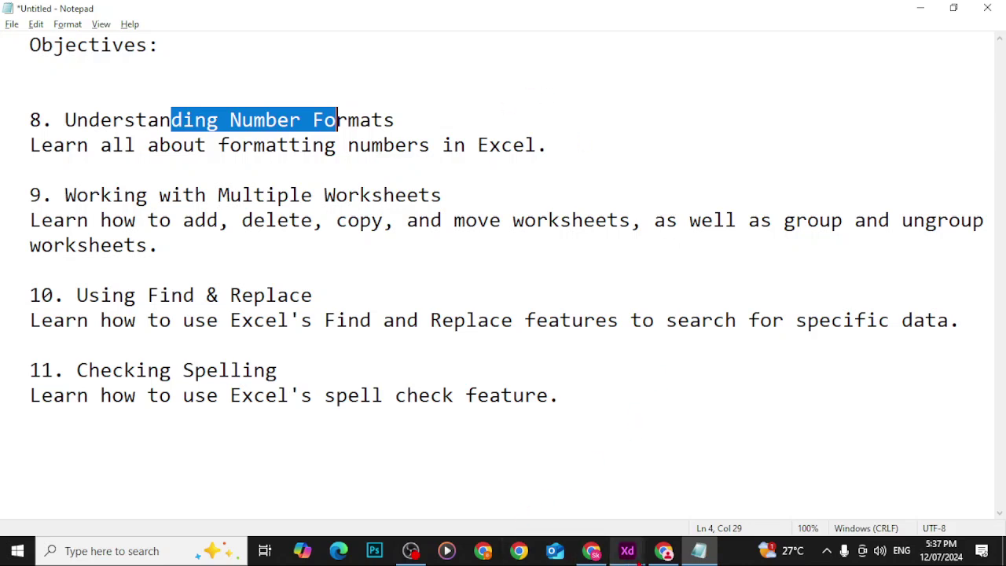
Switch to the browser, open the Understanding Number Formats lesson, and read the section explaining what number formats are.
left_click_drag(136, 119, 398, 119)
left_click(664, 550)
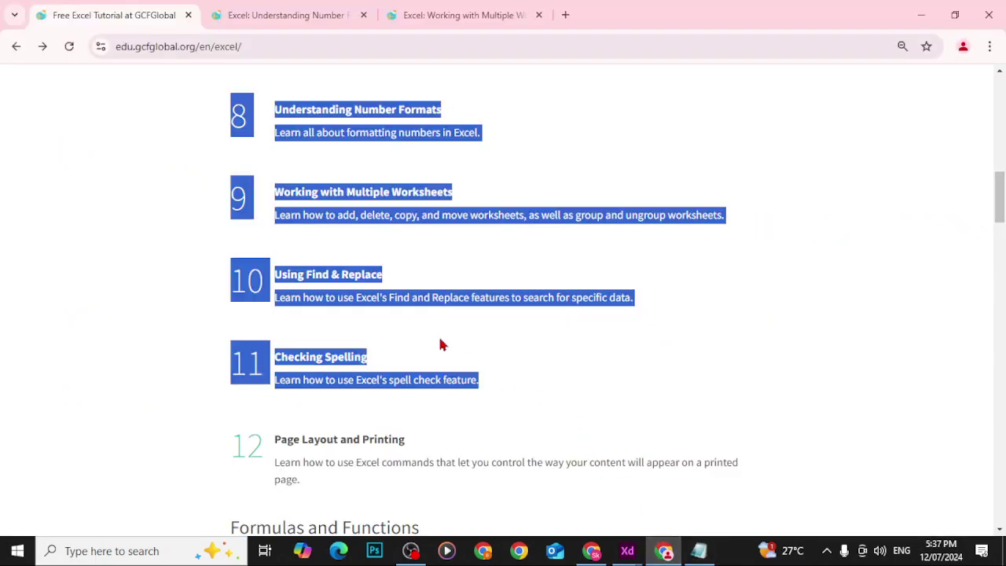
left_click(307, 22)
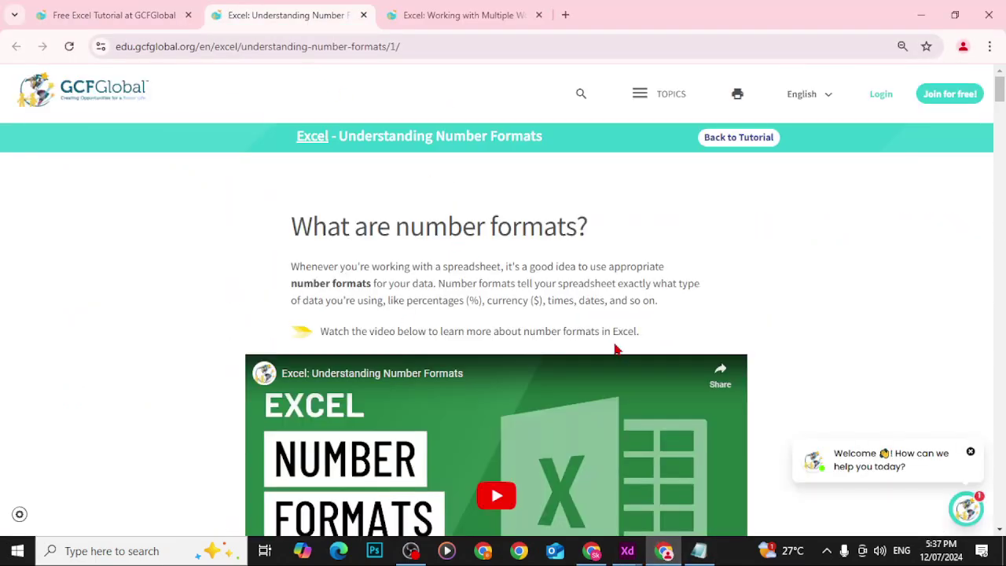
left_click_drag(371, 266, 471, 268)
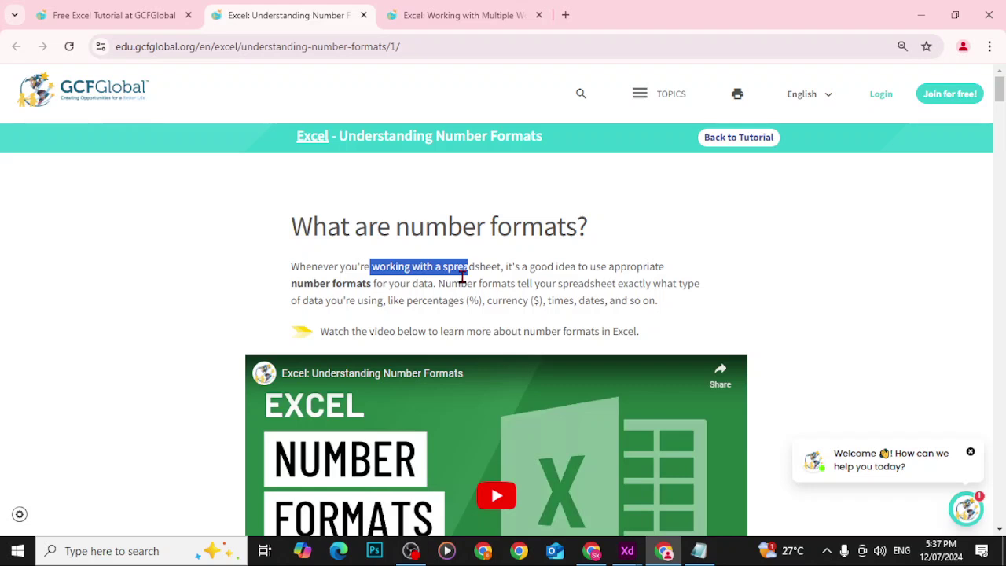
left_click_drag(527, 282, 564, 267)
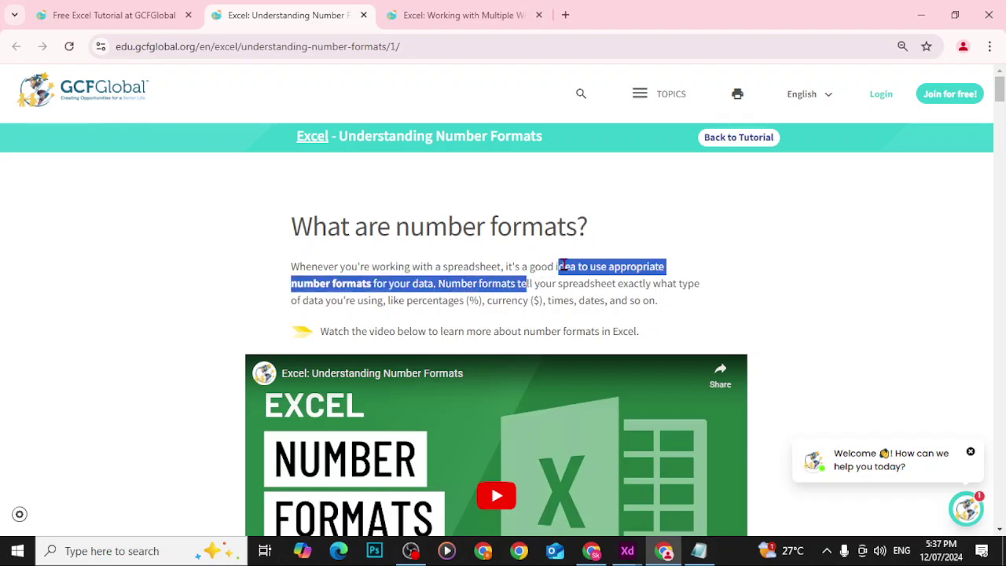
left_click(429, 288)
left_click_drag(452, 286, 667, 284)
left_click(511, 299)
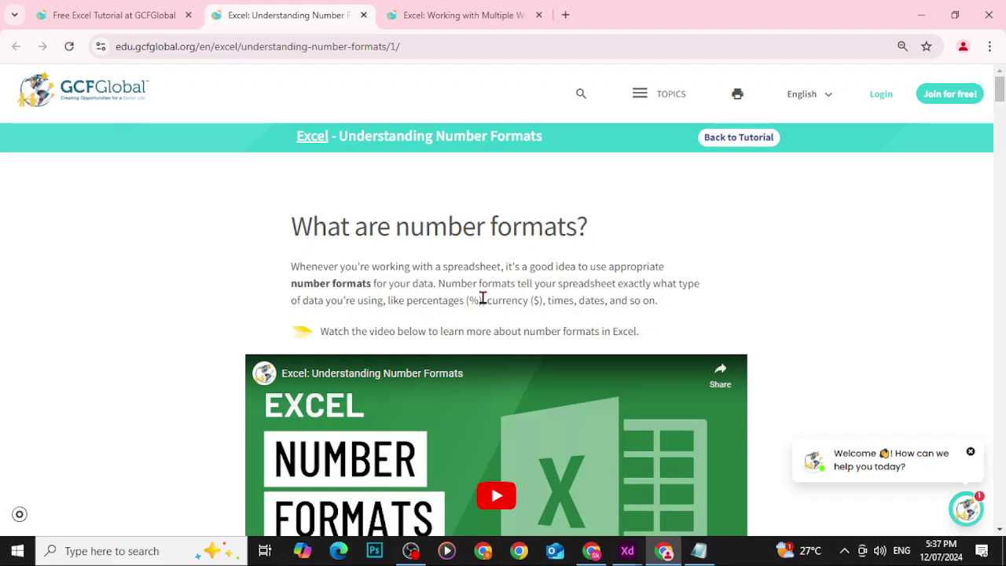
left_click_drag(497, 300, 539, 300)
left_click_drag(469, 301, 440, 303)
left_click(554, 298)
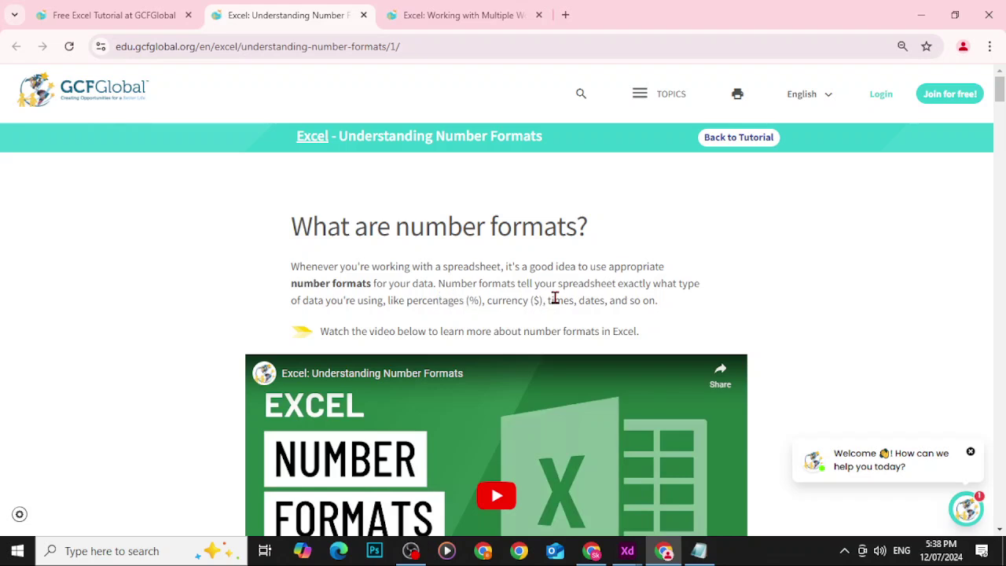
left_click_drag(554, 298, 559, 299)
Read the lesson's sections on why to use number formats and how to apply them.
scroll(552, 403, "down", 6)
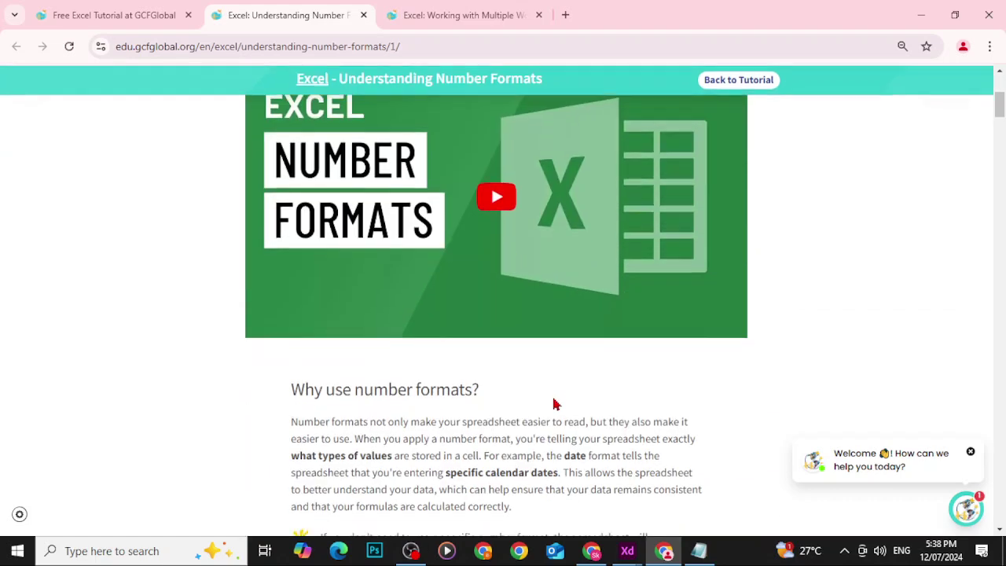
scroll(464, 380, "down", 1)
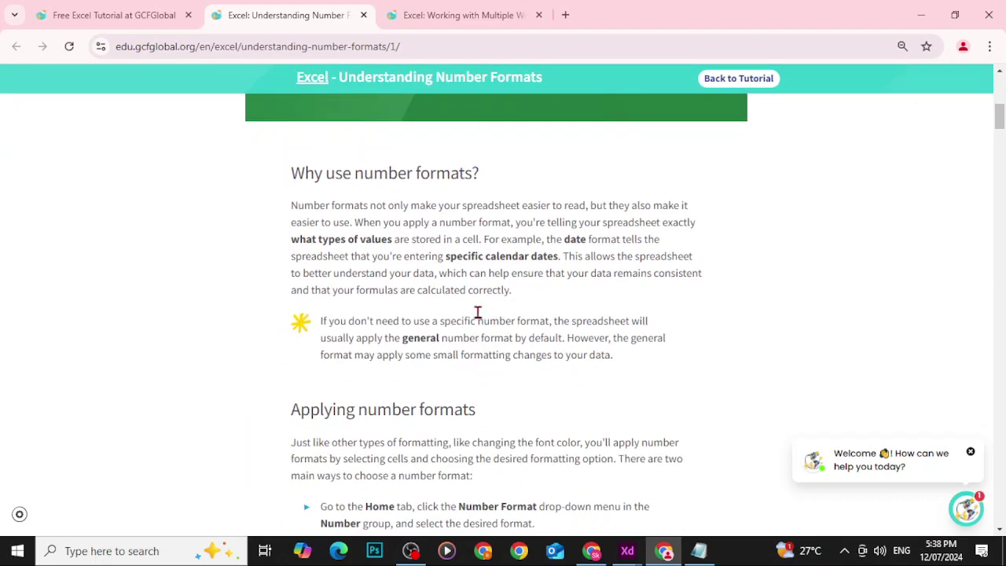
left_click_drag(400, 206, 575, 205)
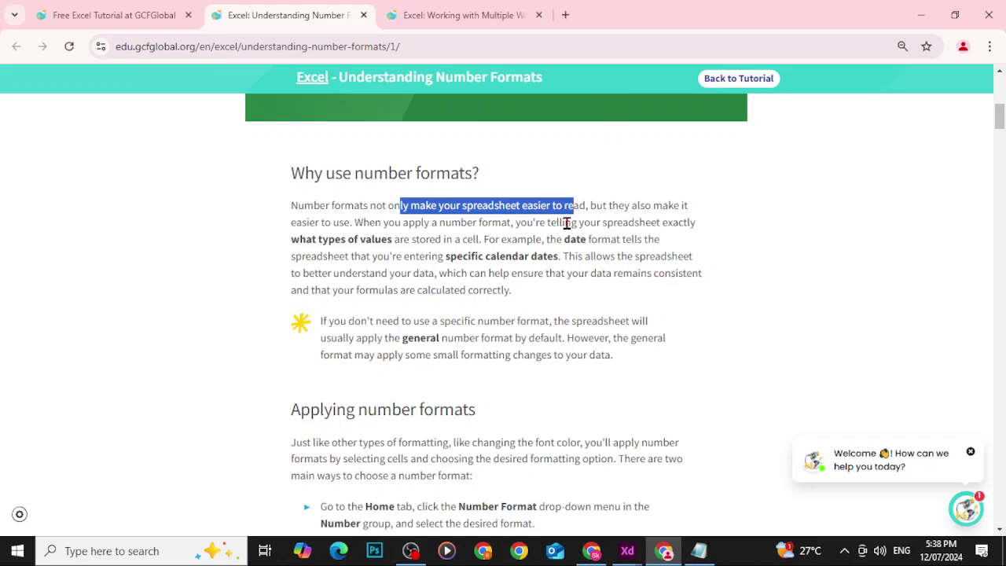
left_click_drag(362, 223, 514, 225)
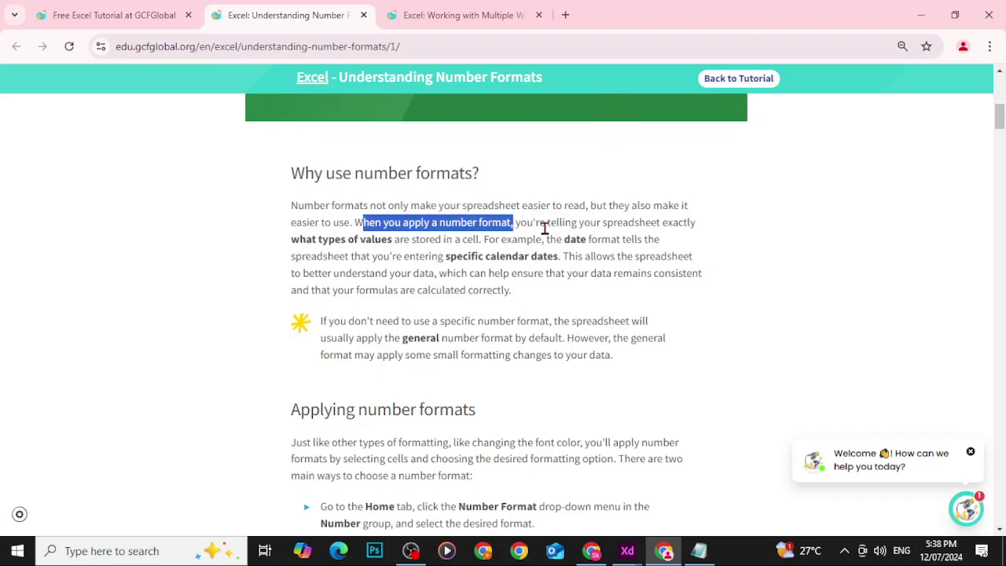
left_click_drag(334, 240, 387, 238)
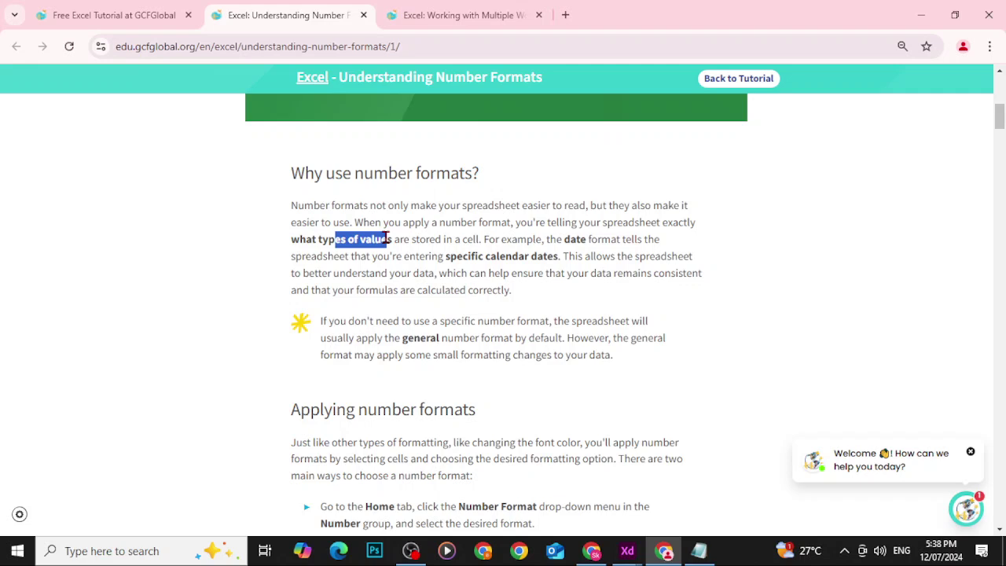
left_click_drag(567, 241, 540, 240)
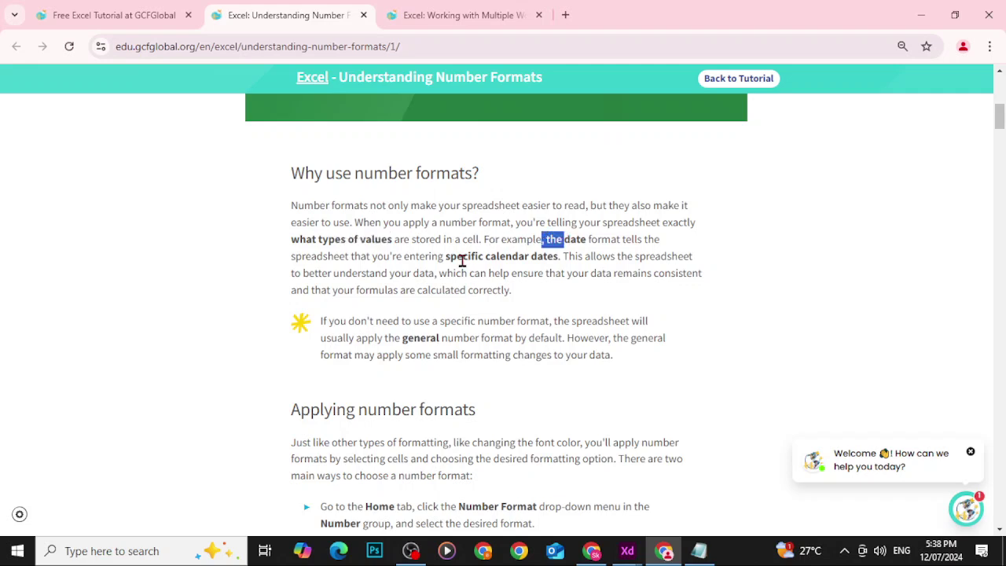
left_click_drag(377, 256, 559, 256)
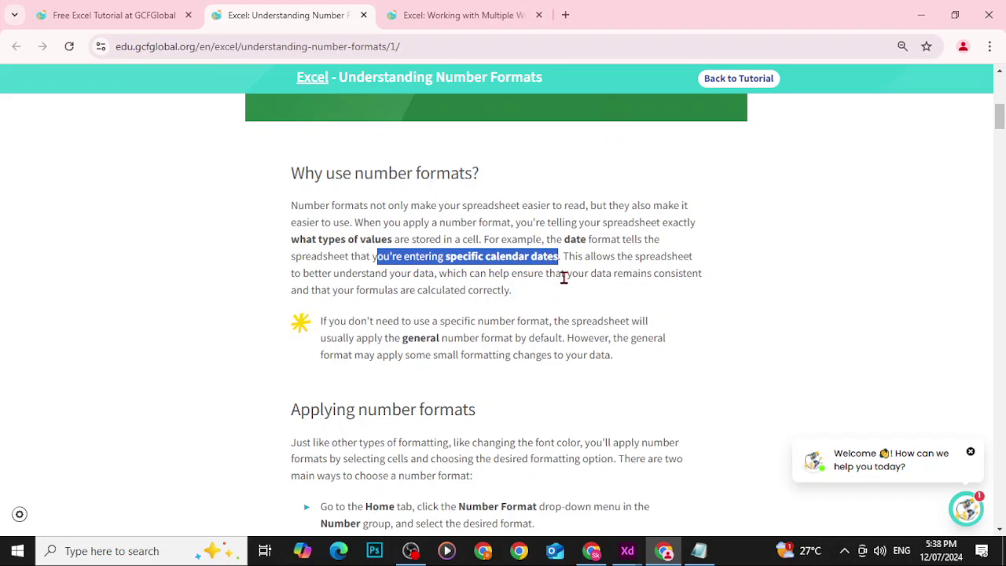
scroll(542, 281, "down", 2)
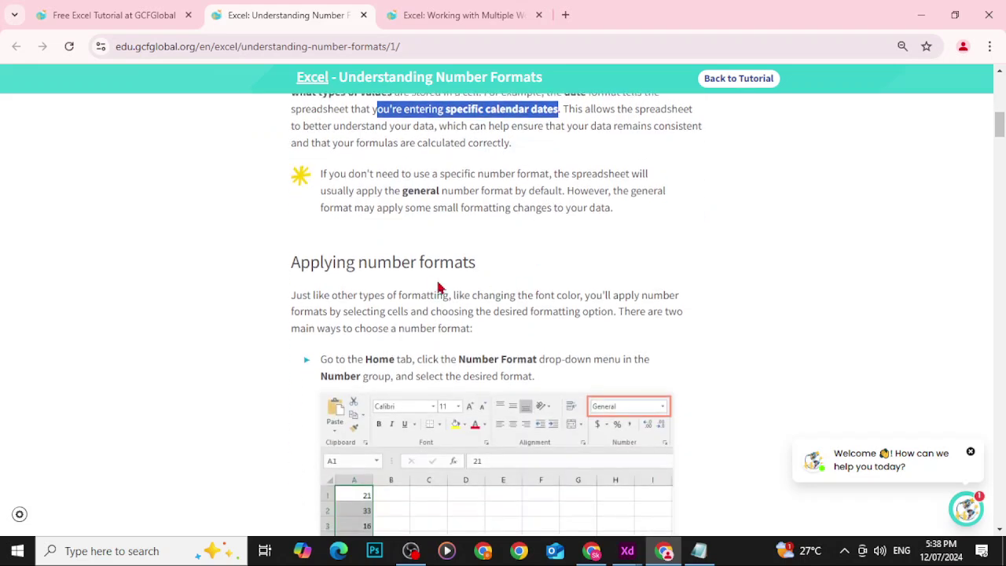
scroll(439, 287, "down", 2)
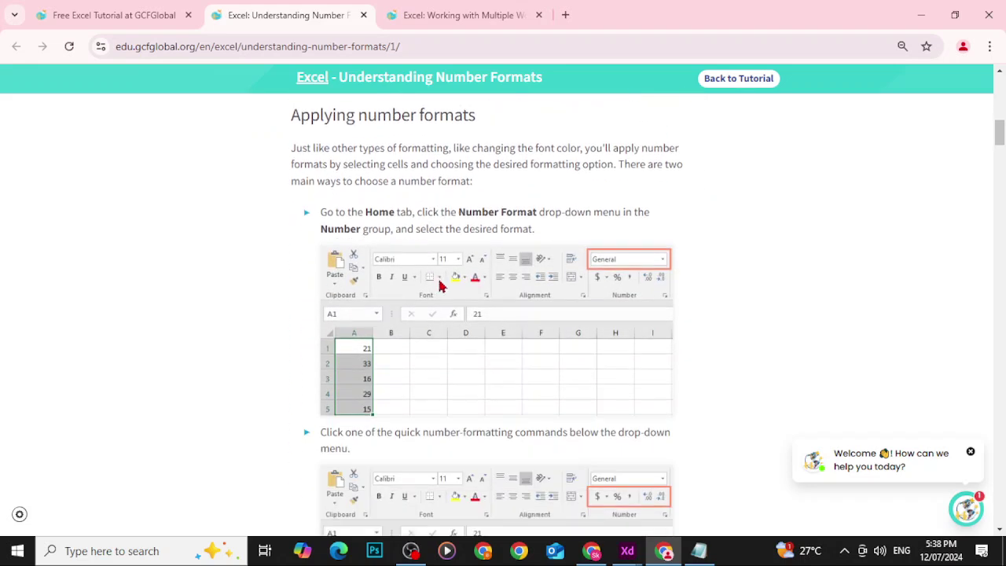
scroll(424, 287, "down", 2)
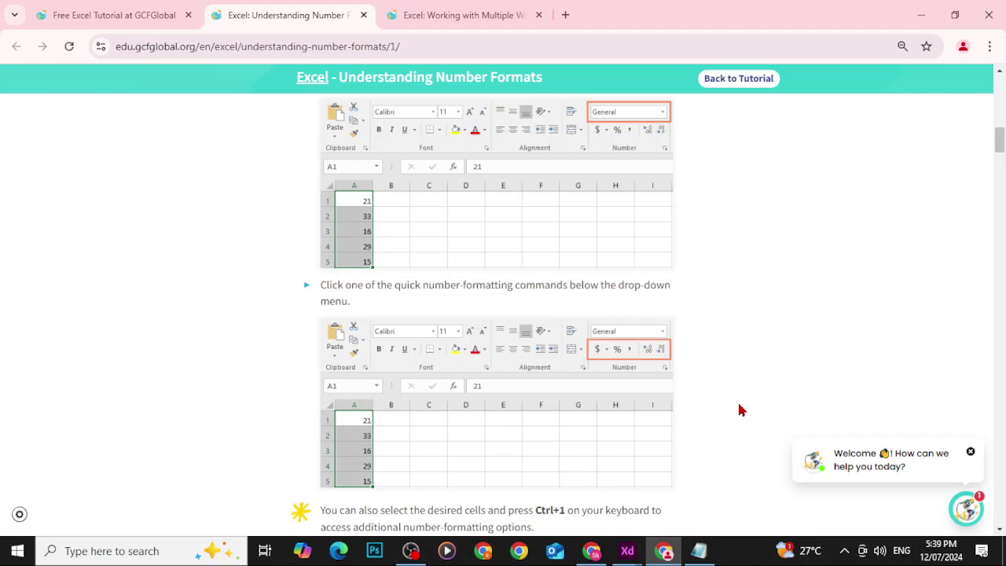
Launch Excel and create a blank workbook.
key("super+r")
type("exce")
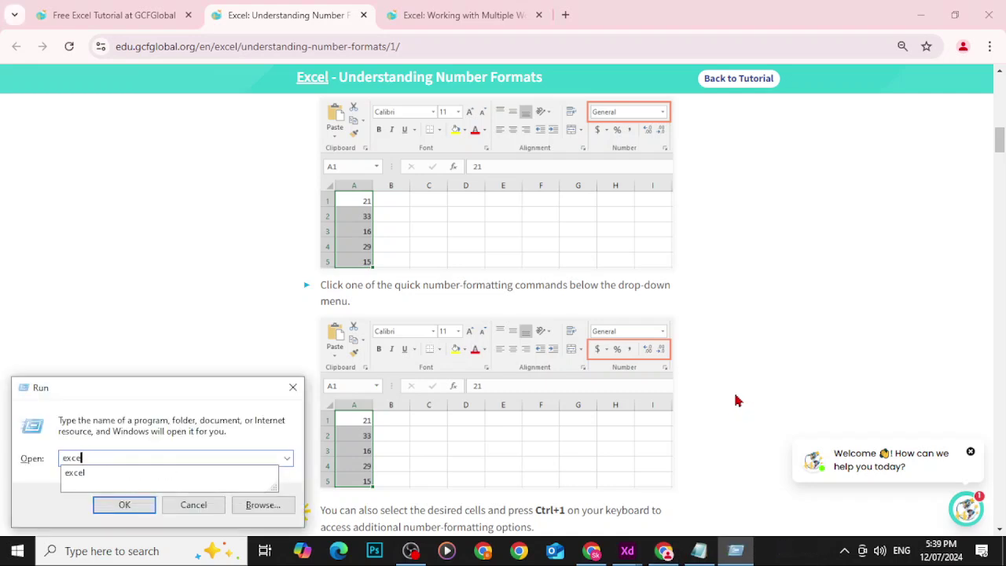
key("Return")
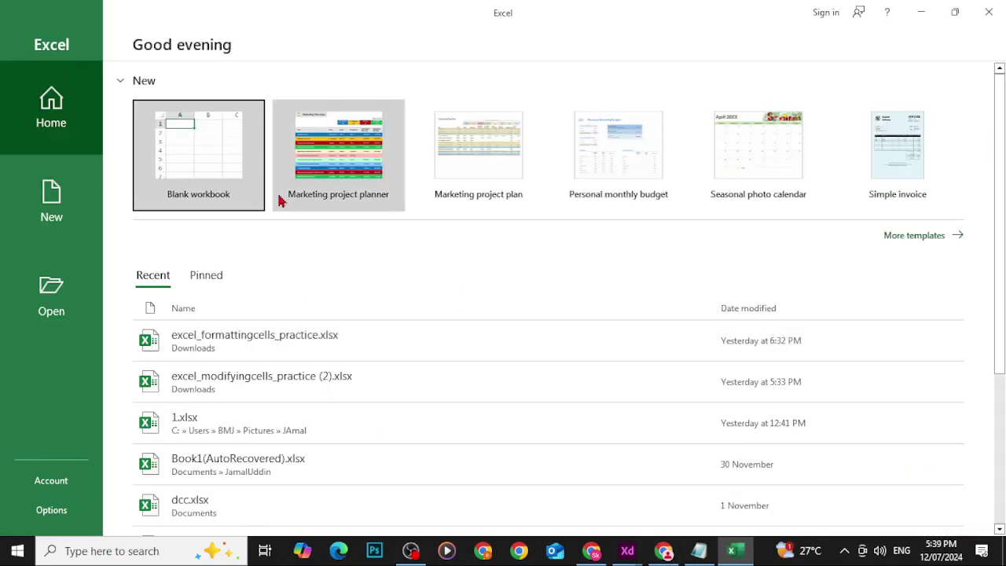
left_click(244, 157)
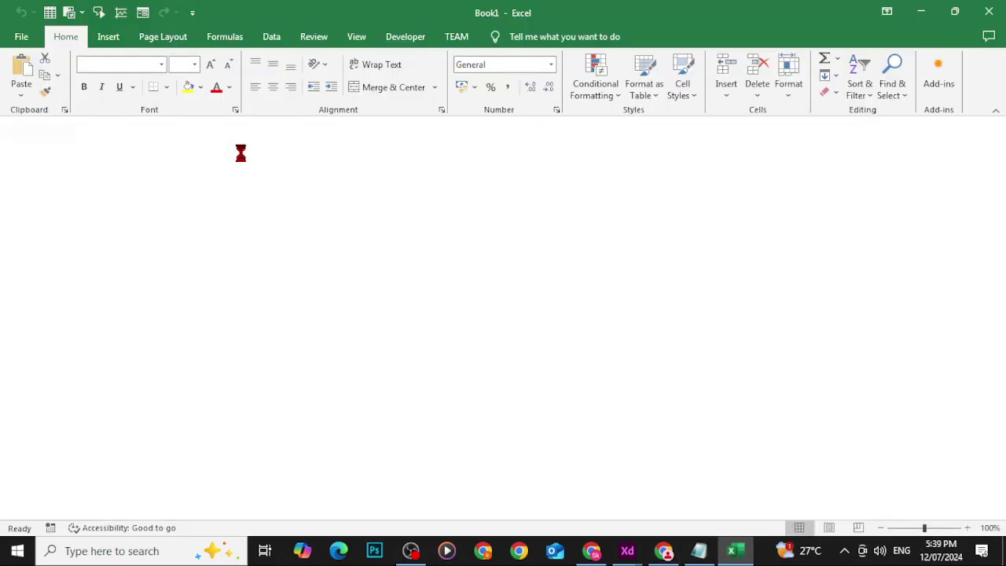
Enter the values 21, 33, 24, 45 and 69 down column B in cells B3 to B7.
left_click(98, 231)
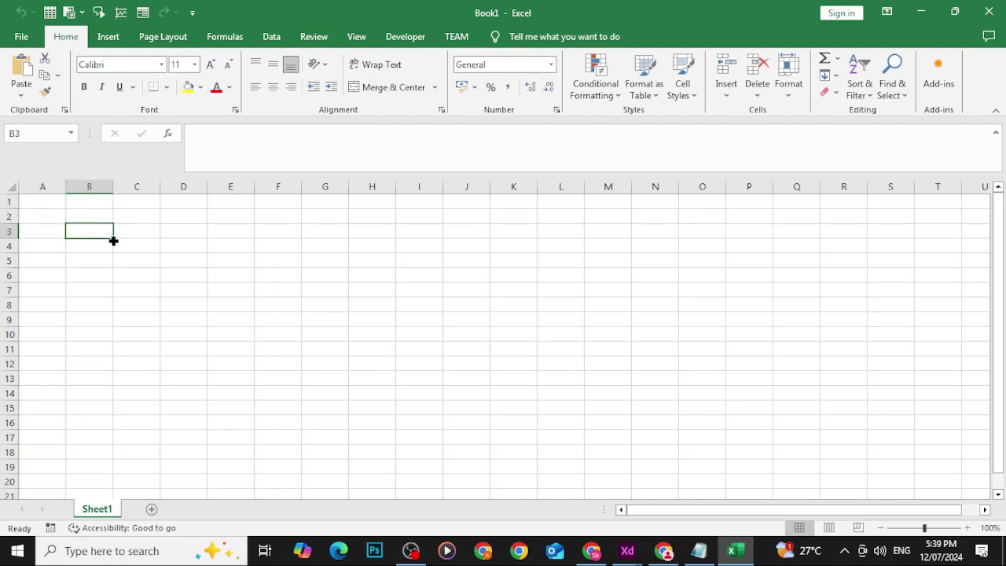
type("21")
key("Return")
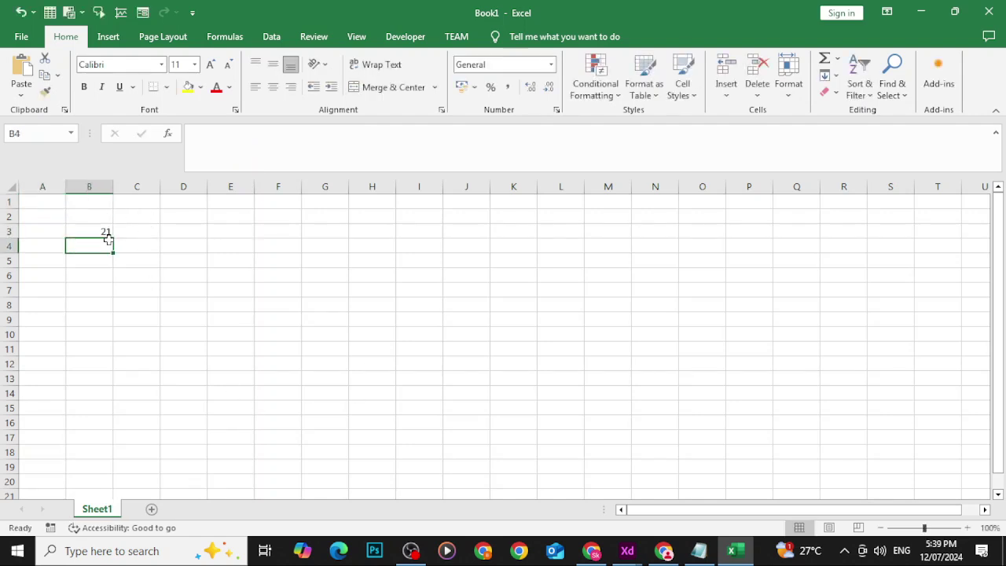
type("33")
key("Return")
type("24")
key("Return")
type("45")
key("ctrl+Return")
key("Return")
type("69")
key("Return")
Select the five numbers in B3:B7 and apply the Currency number format.
left_click_drag(86, 231, 85, 285)
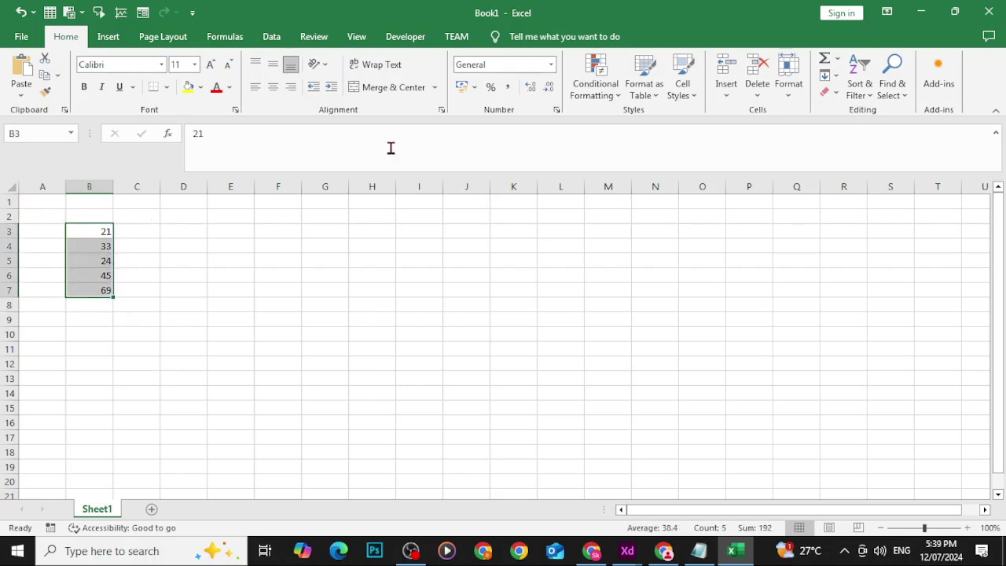
left_click(552, 66)
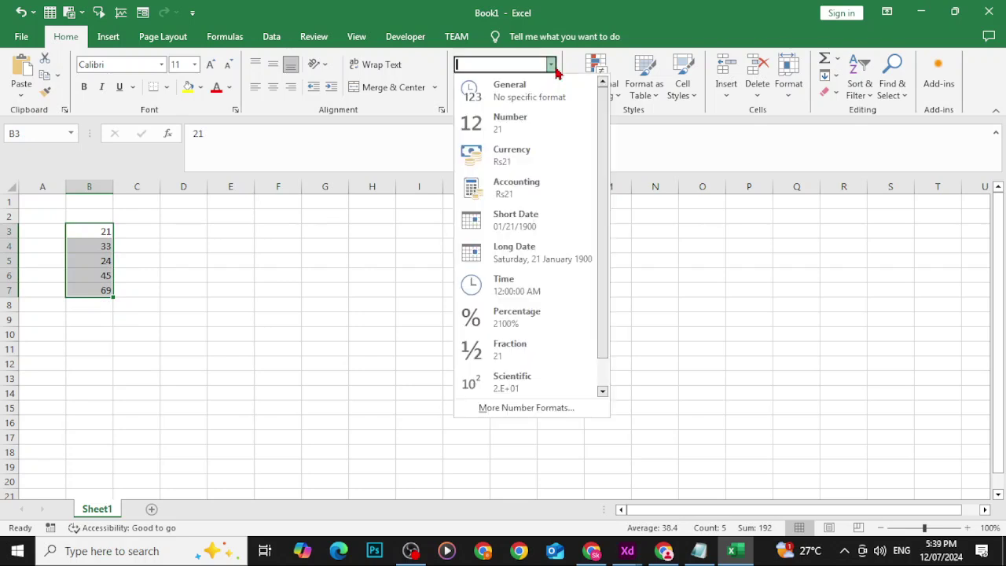
left_click(503, 163)
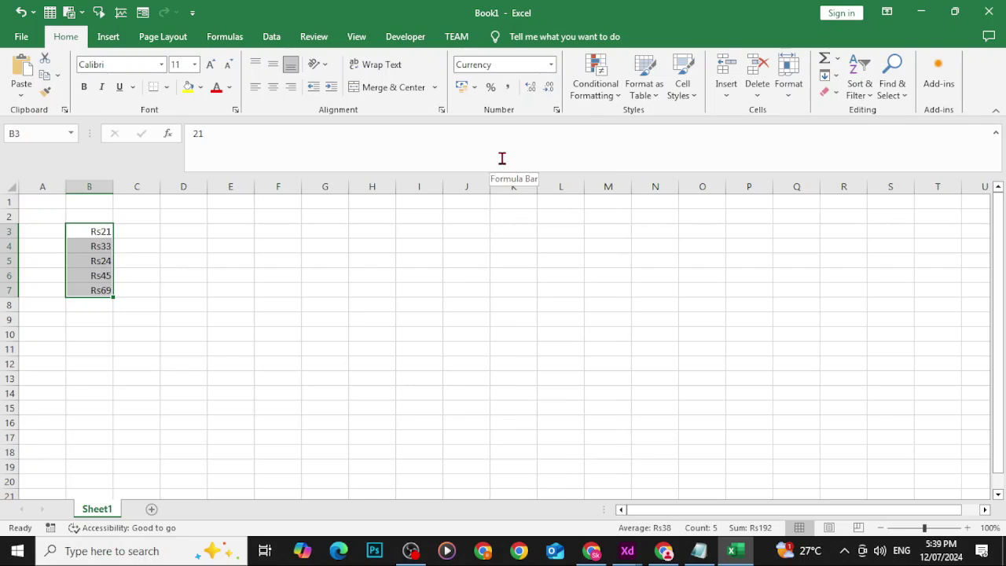
Format the numbers in B3:B7 as Percentage and after that as Fraction.
left_click(551, 64)
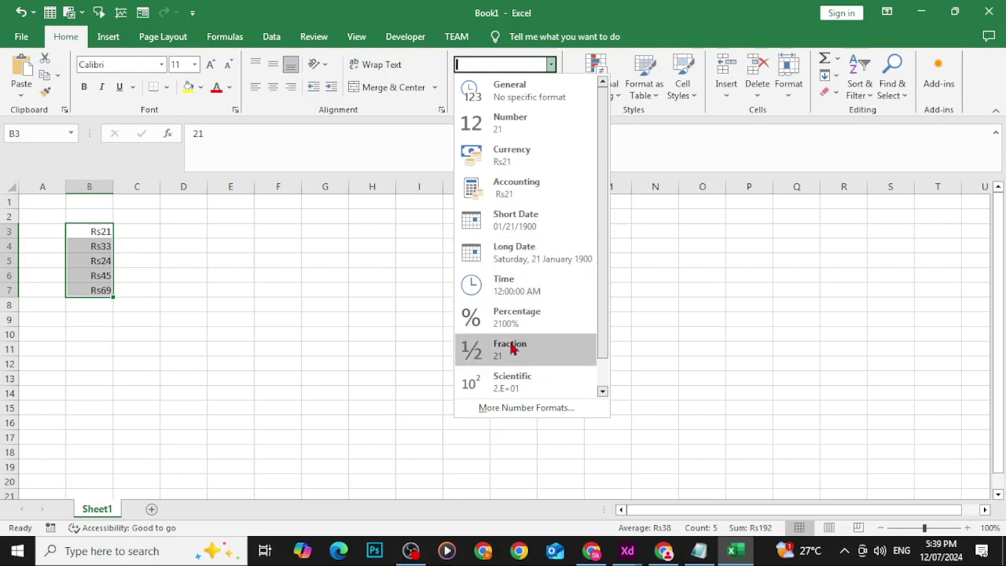
left_click(517, 321)
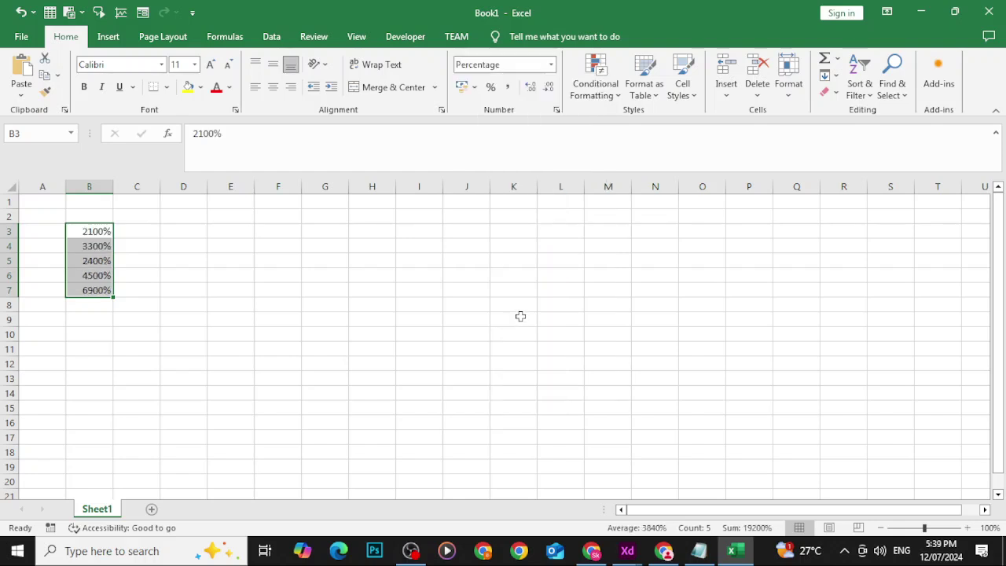
left_click(550, 65)
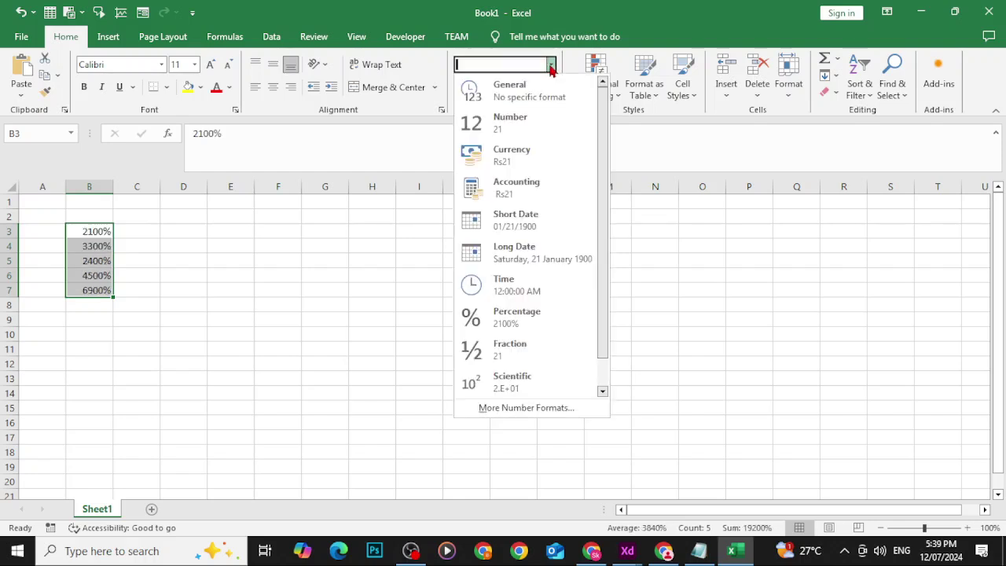
left_click(518, 353)
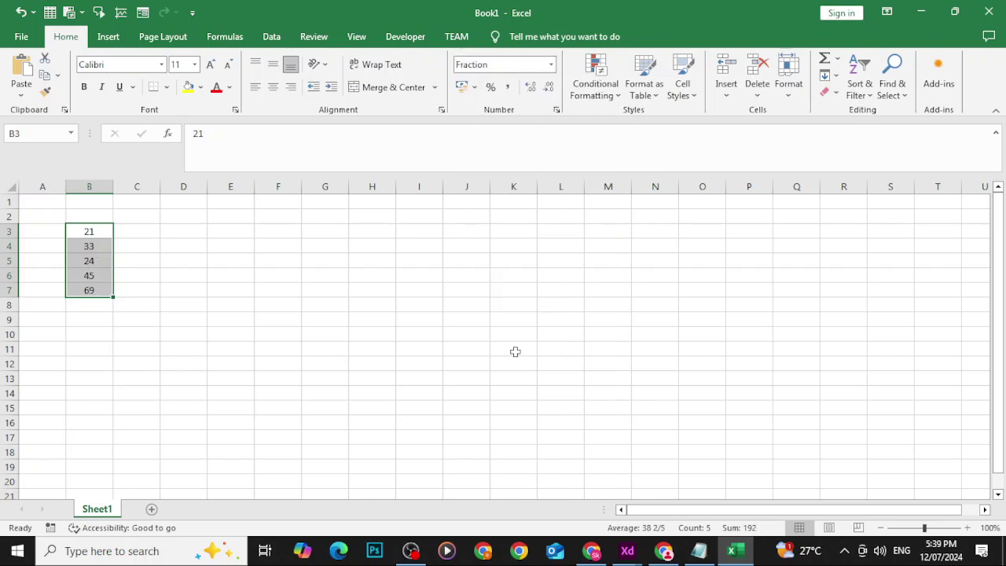
Apply the Time format to B3:B7, and return the cells to the General format.
left_click(551, 66)
scroll(518, 306, "down", 1)
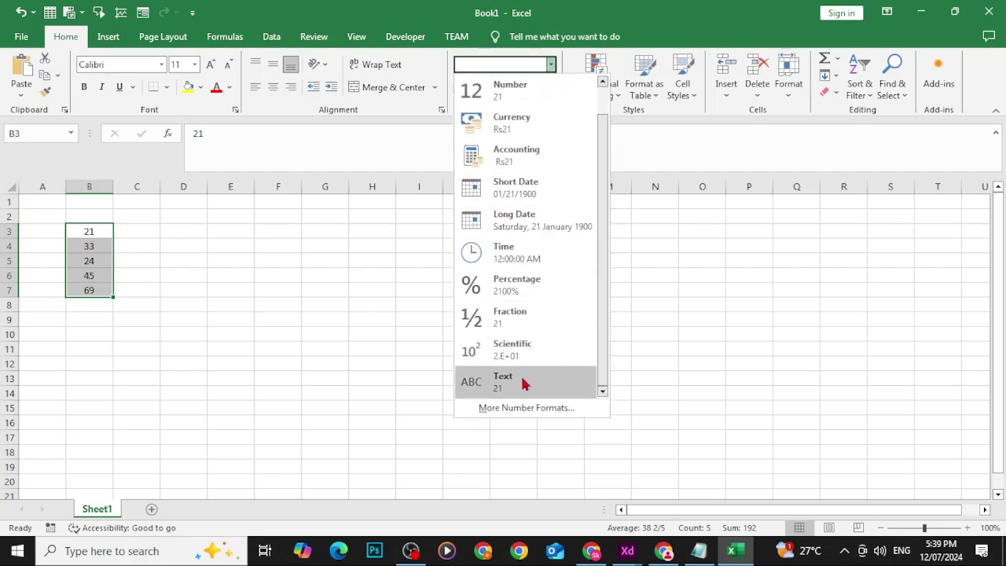
left_click(503, 259)
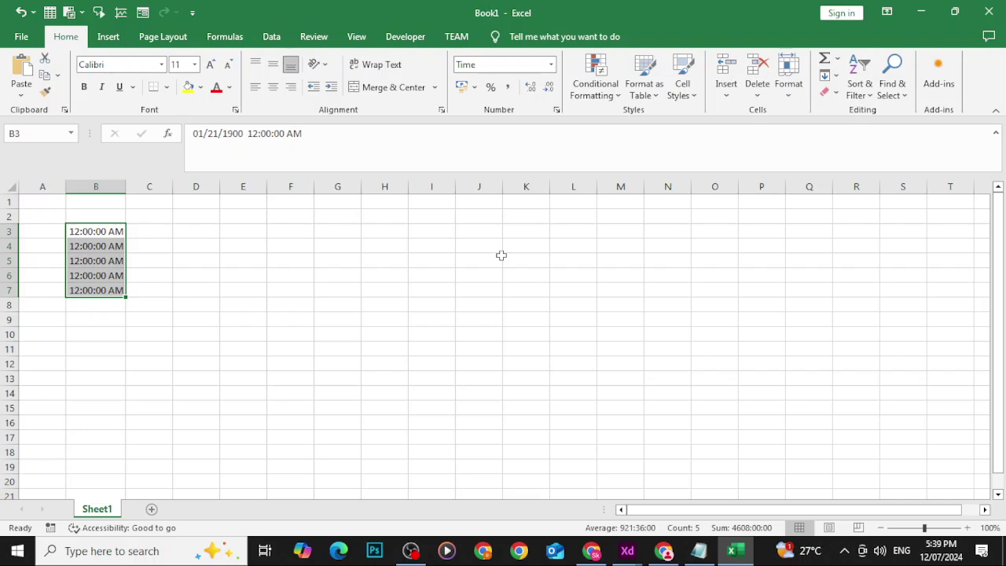
left_click(551, 65)
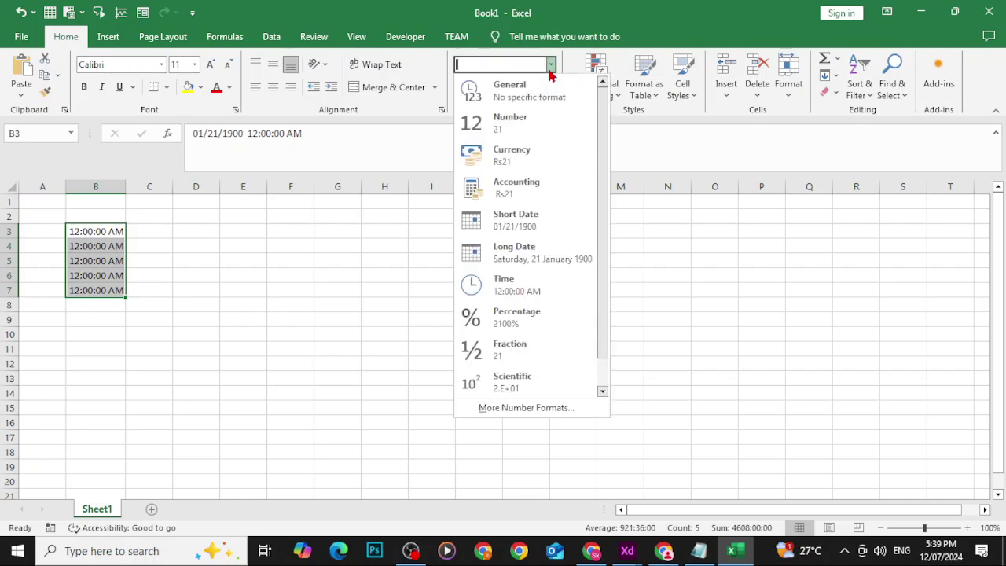
left_click(520, 103)
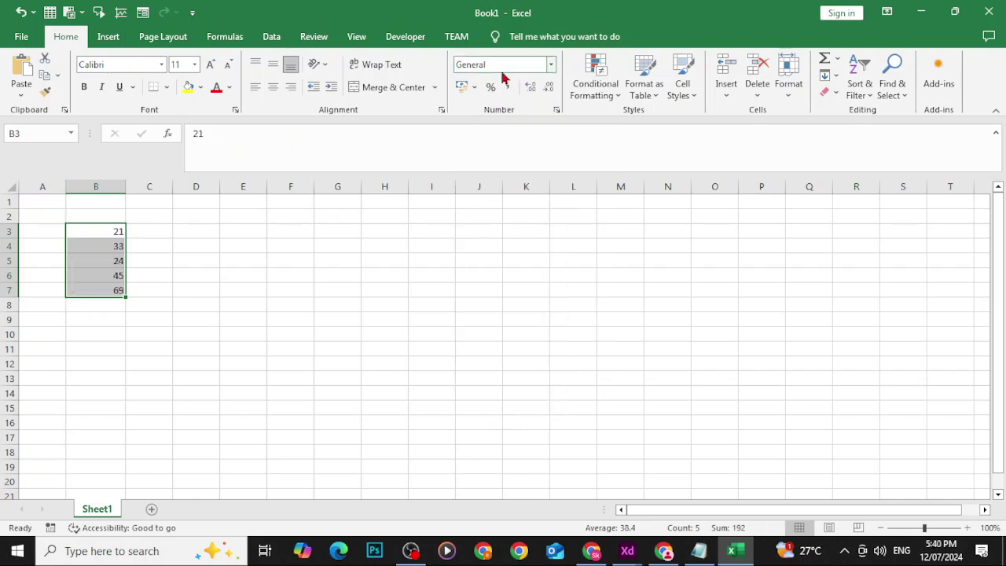
Format B3:B7 as Currency, followed by the $ English (United States) and ¥ Chinese (Simplified, Mainland China) accounting formats.
left_click(551, 66)
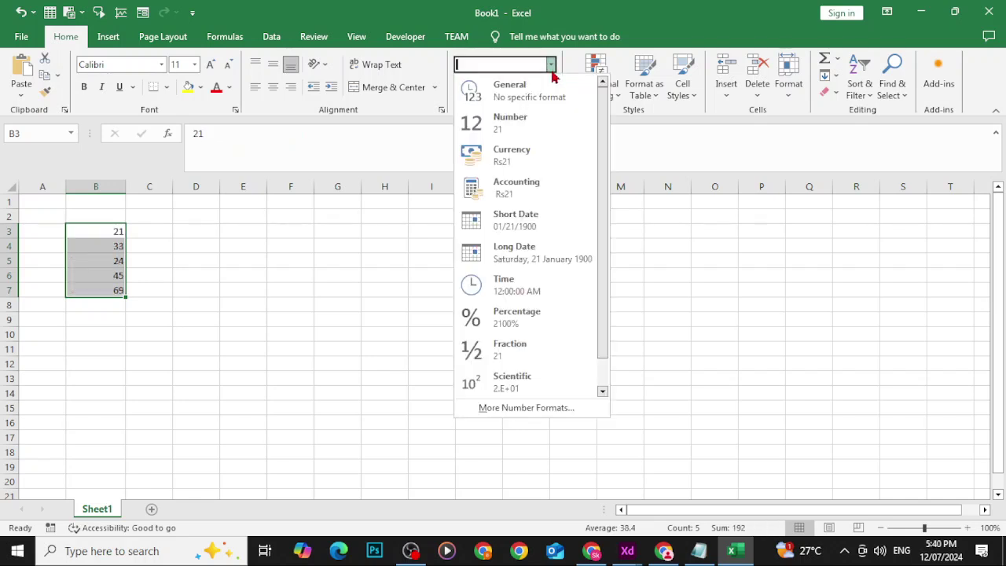
left_click(509, 155)
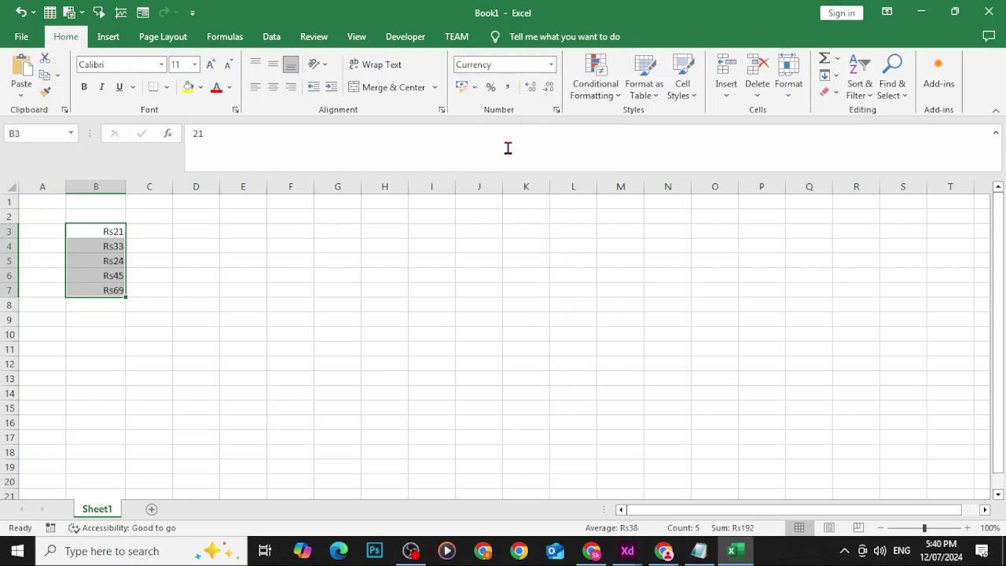
left_click(475, 88)
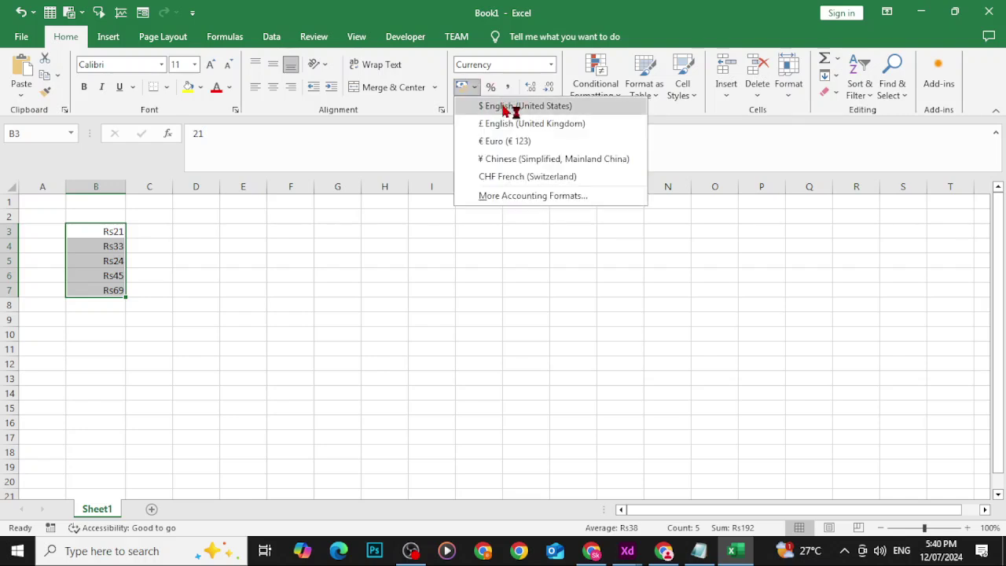
left_click(505, 106)
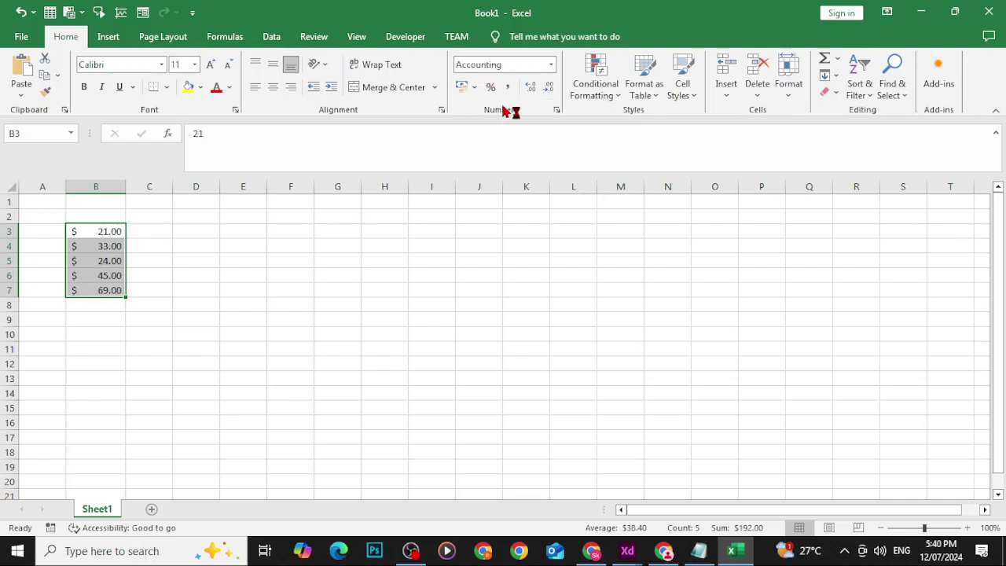
left_click(474, 87)
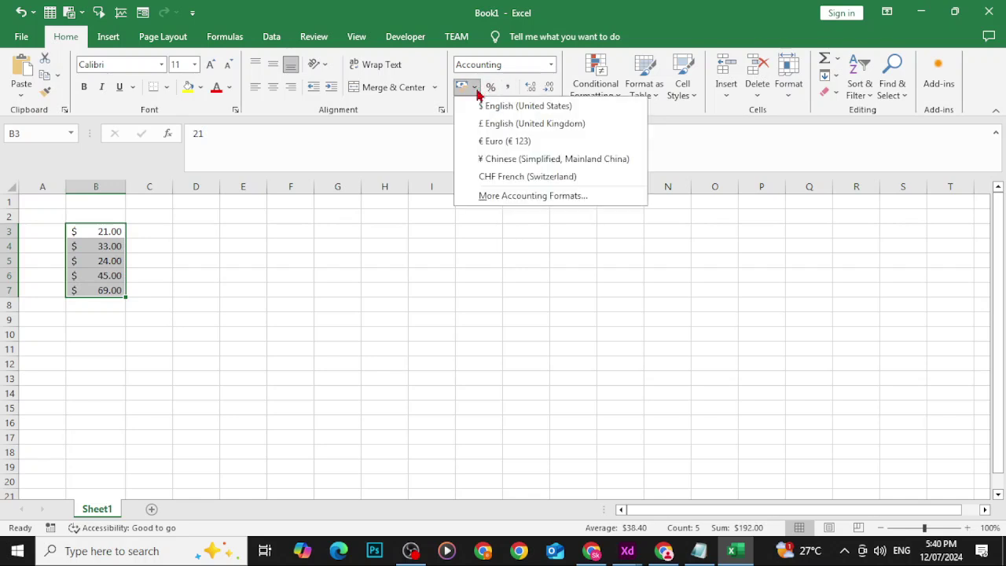
left_click(505, 160)
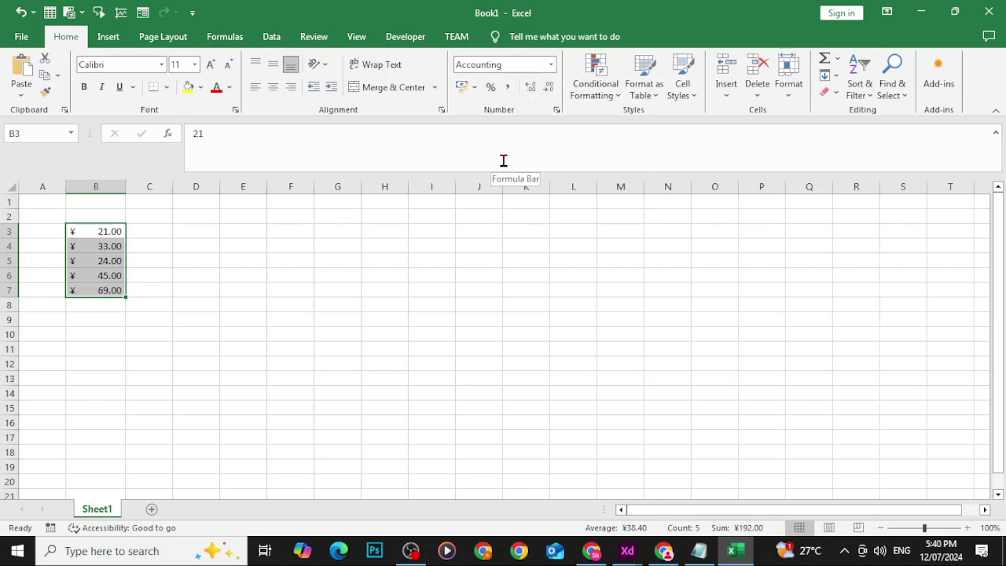
View the additional accounting format options without applying any, and return B3:B7 to the General format.
left_click(475, 88)
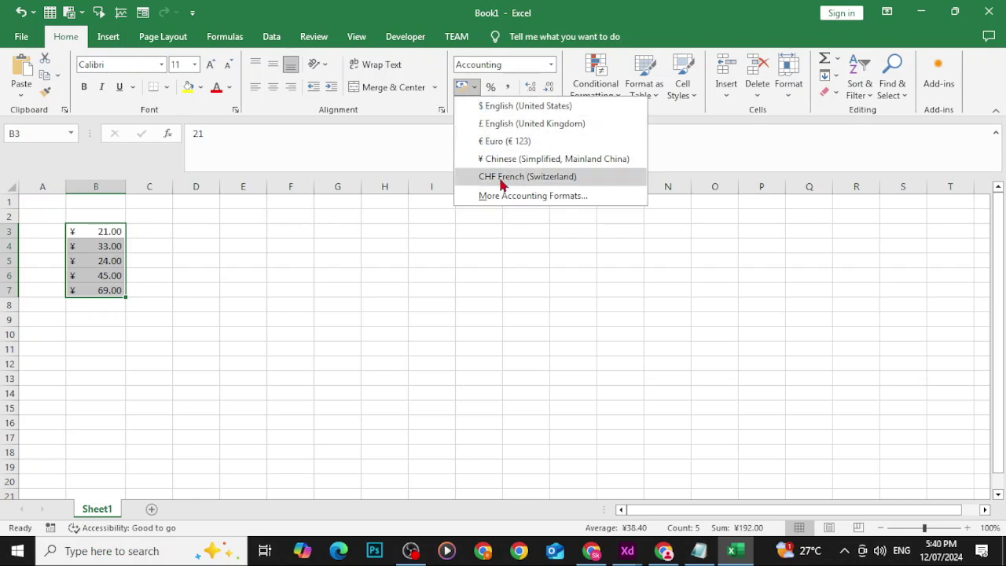
left_click(506, 200)
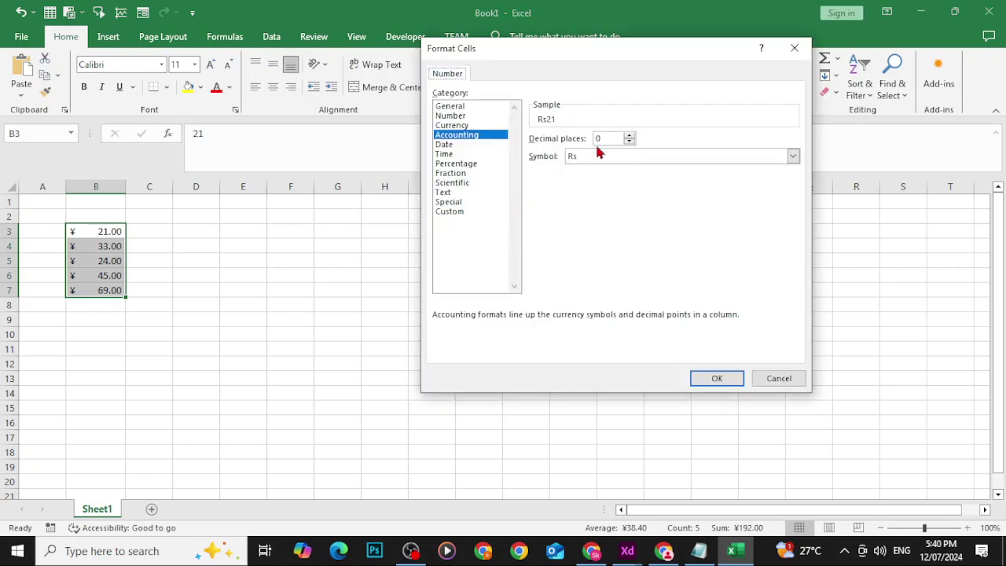
left_click(794, 47)
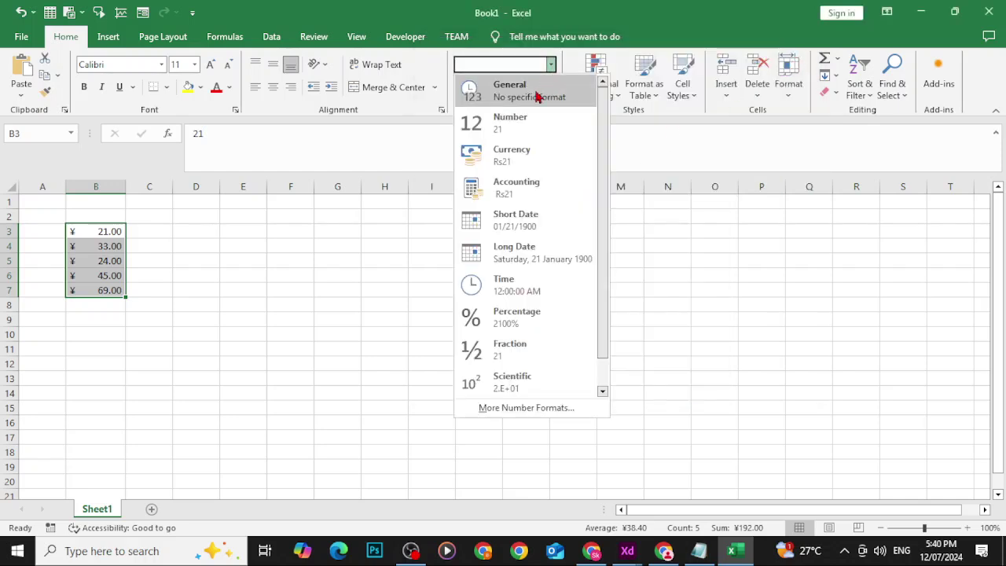
left_click(536, 96)
Switch to the browser lesson to check the quick number-formatting commands, and return to the Excel workbook.
left_click(922, 14)
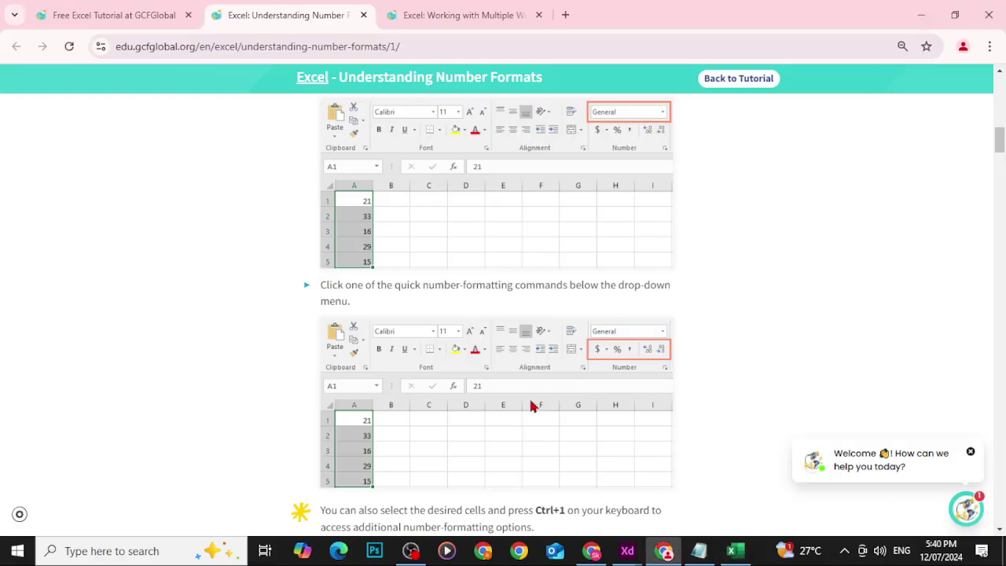
scroll(538, 404, "down", 2)
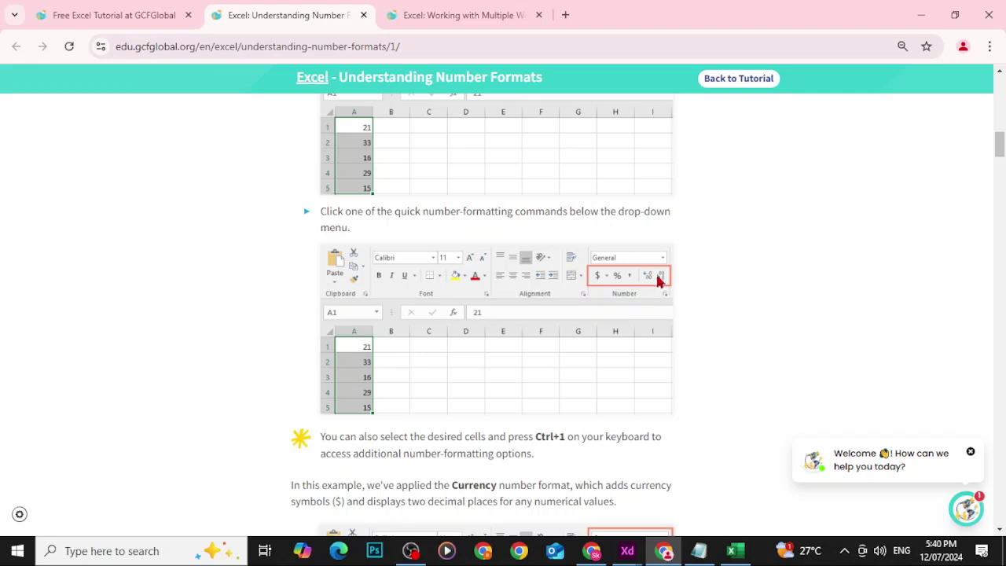
left_click(729, 551)
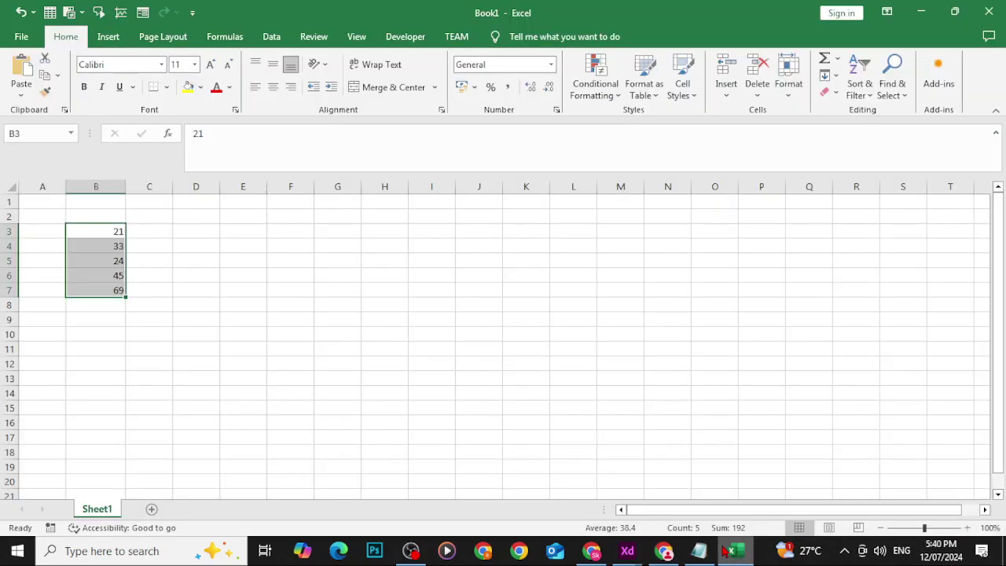
Increase the decimal places shown for the numbers in B3:B7 to five.
left_click(529, 89)
left_click(528, 89)
left_click(528, 89)
left_click(529, 89)
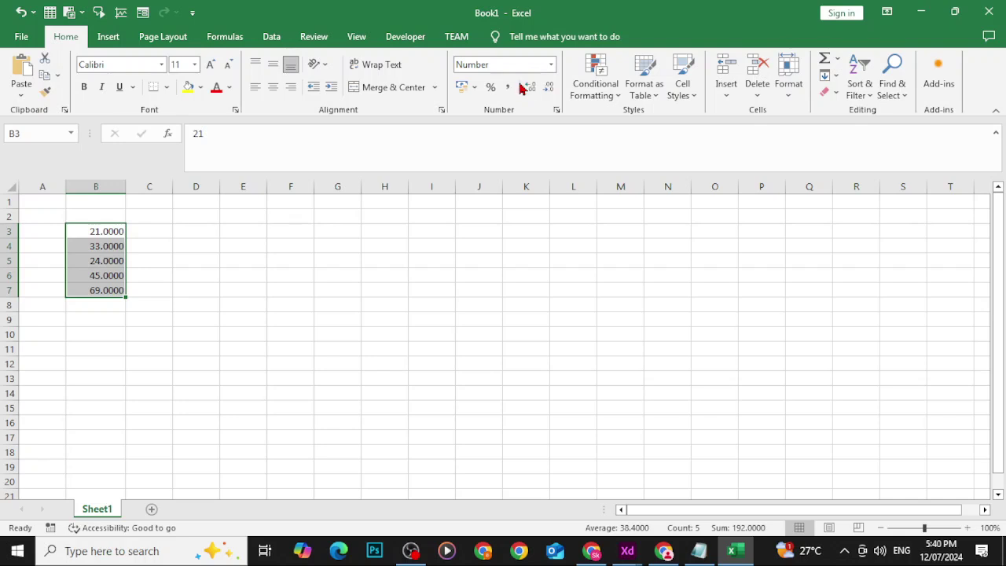
left_click(528, 89)
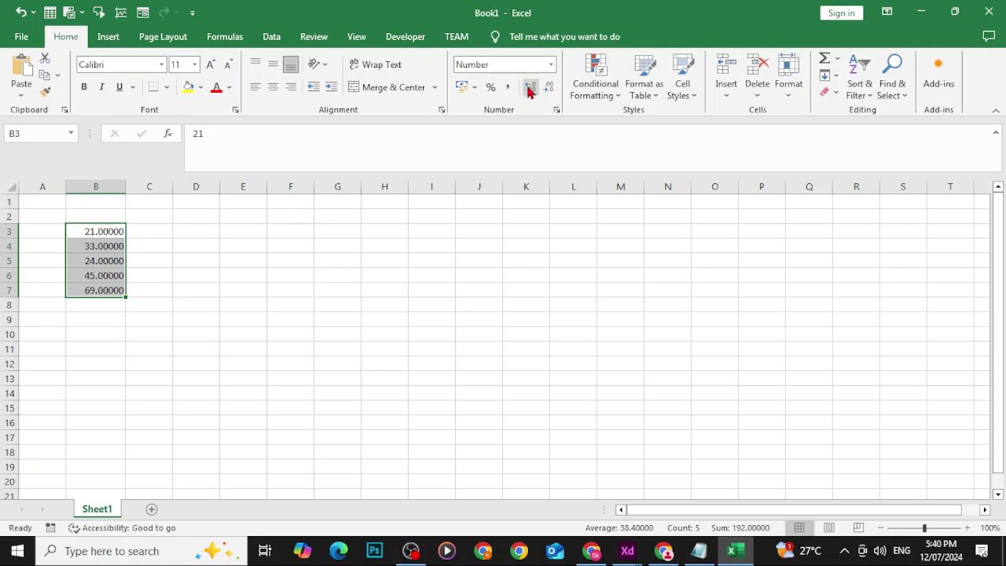
Decrease the decimals of B3:B7 until the numbers show no decimal places.
left_click(548, 88)
left_click(549, 88)
left_click(548, 88)
left_click(548, 88)
left_click(548, 88)
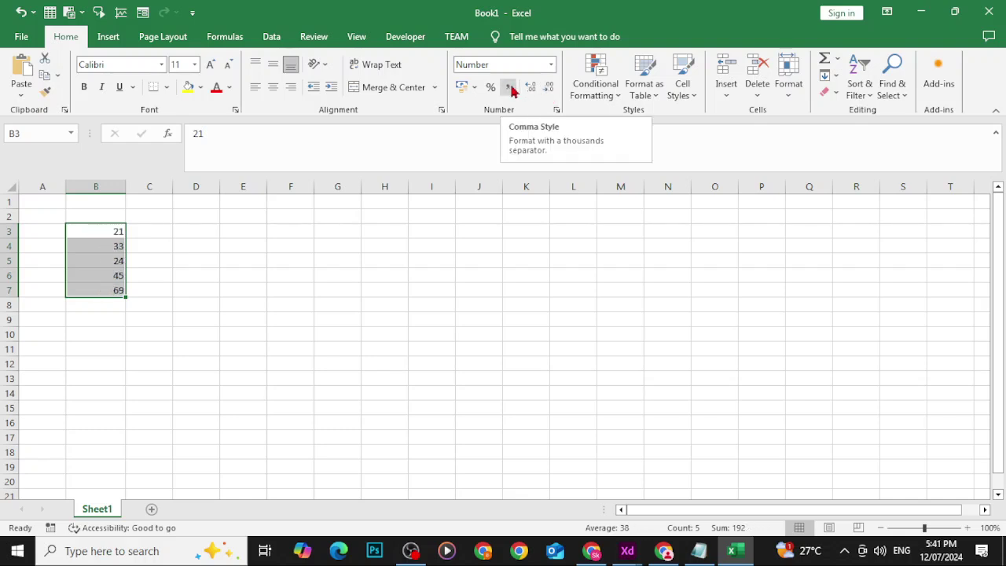
Replace the value in cell B3 with 231000.
left_click(112, 245)
key("Up")
type("231000")
key("Return")
key("Left")
key("Up")
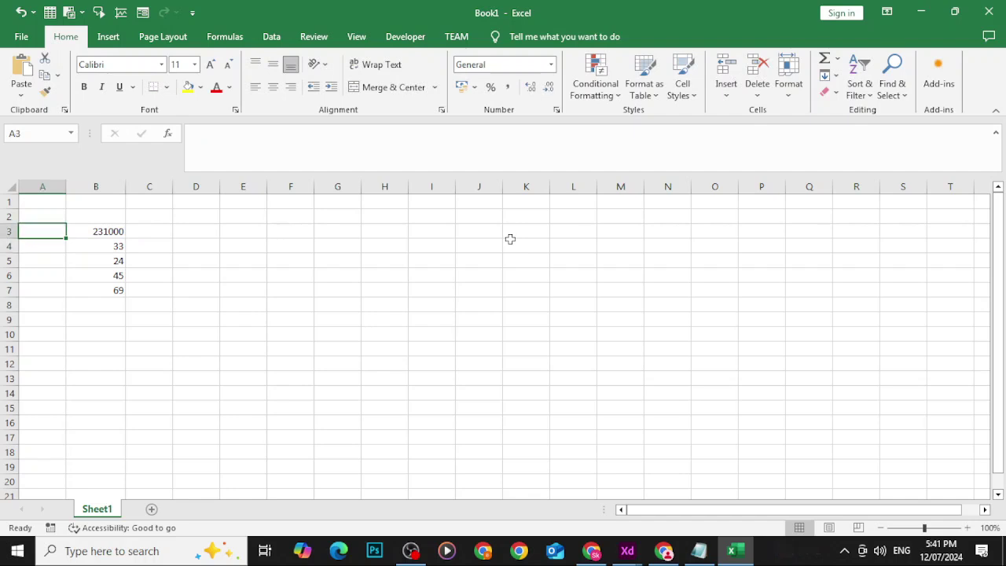
key("Right")
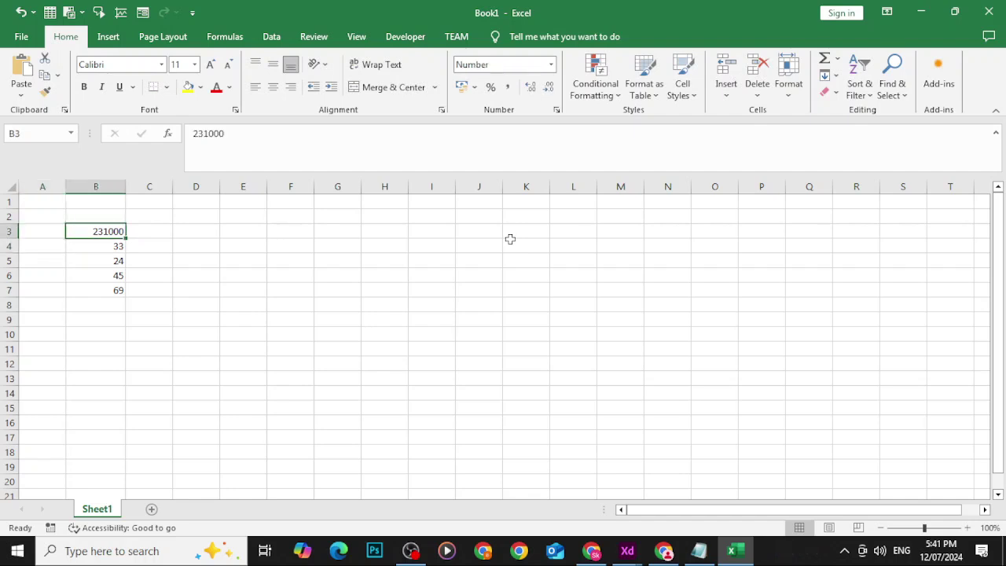
Replace the value in B4 with 330000 and the value in B5 with 254000.
left_click(118, 247)
type("330000")
key("Return")
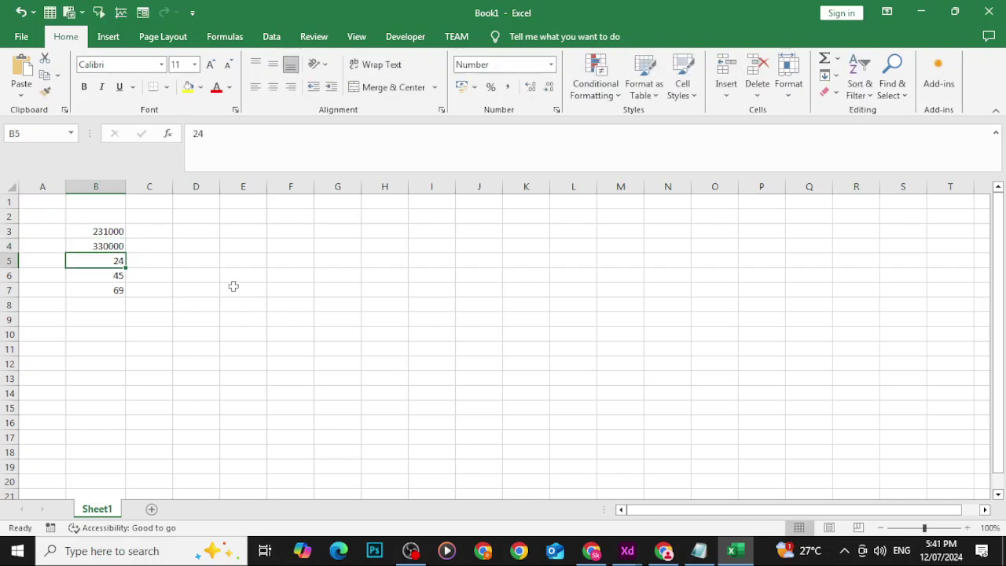
type("254000")
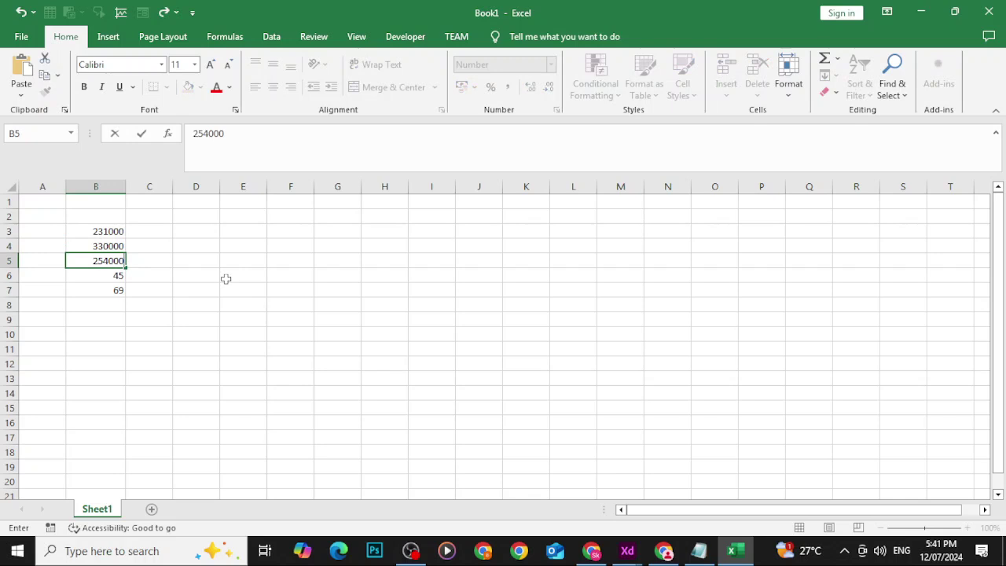
key("Return")
left_click(311, 257)
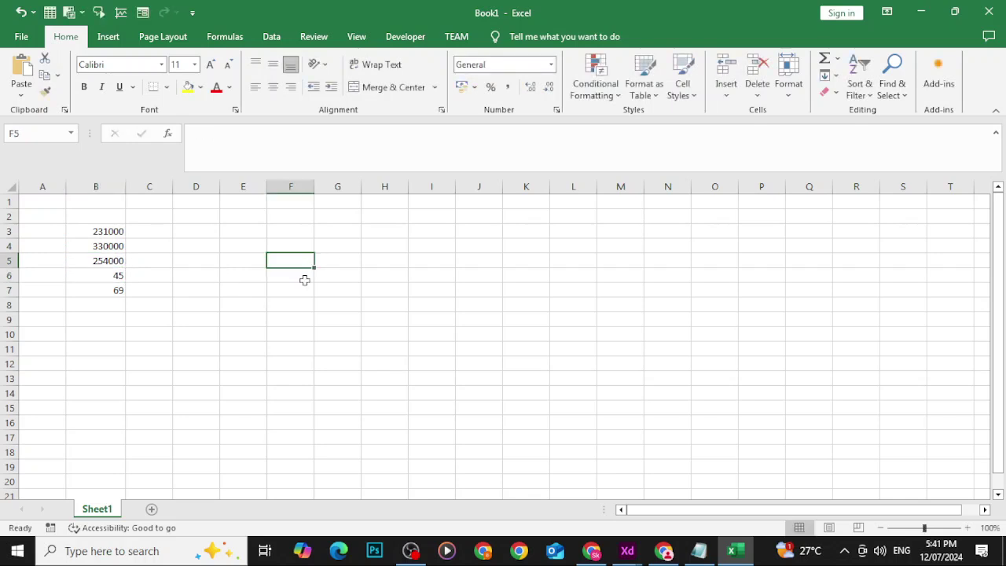
Select B3:B7 and apply the Comma Style, Percentage and £ English (United Kingdom) accounting formats in turn.
left_click_drag(99, 236, 90, 287)
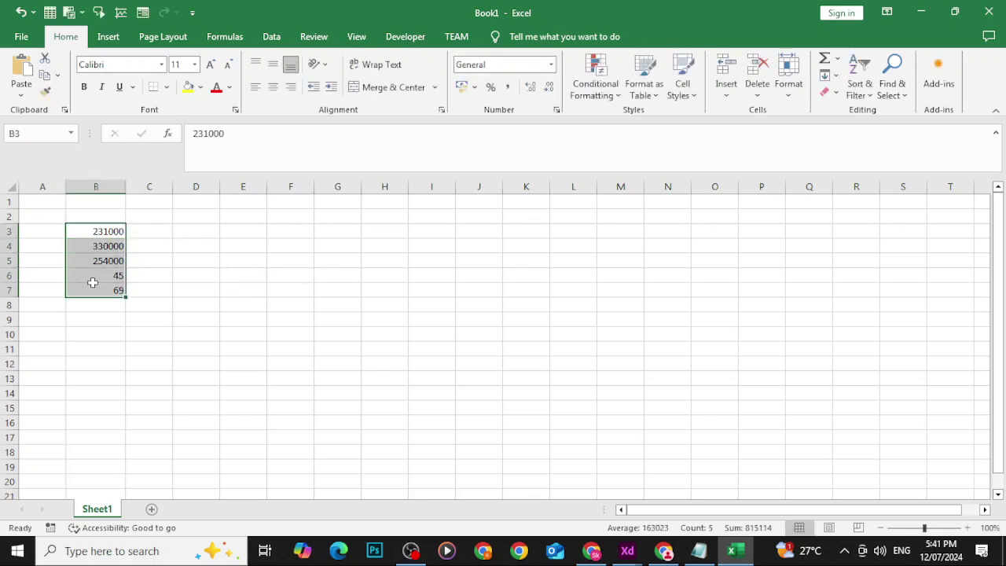
left_click(507, 89)
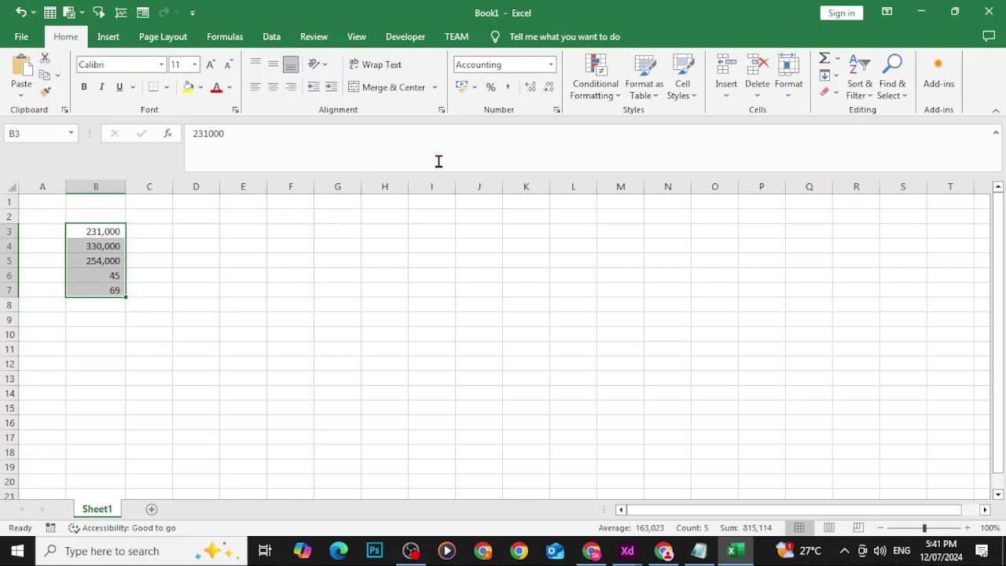
left_click(491, 88)
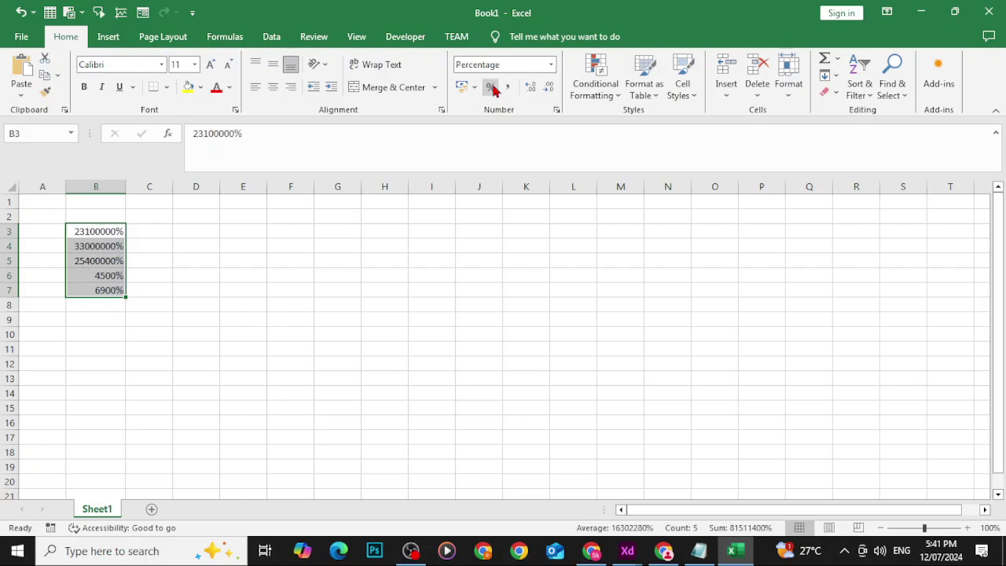
left_click(475, 87)
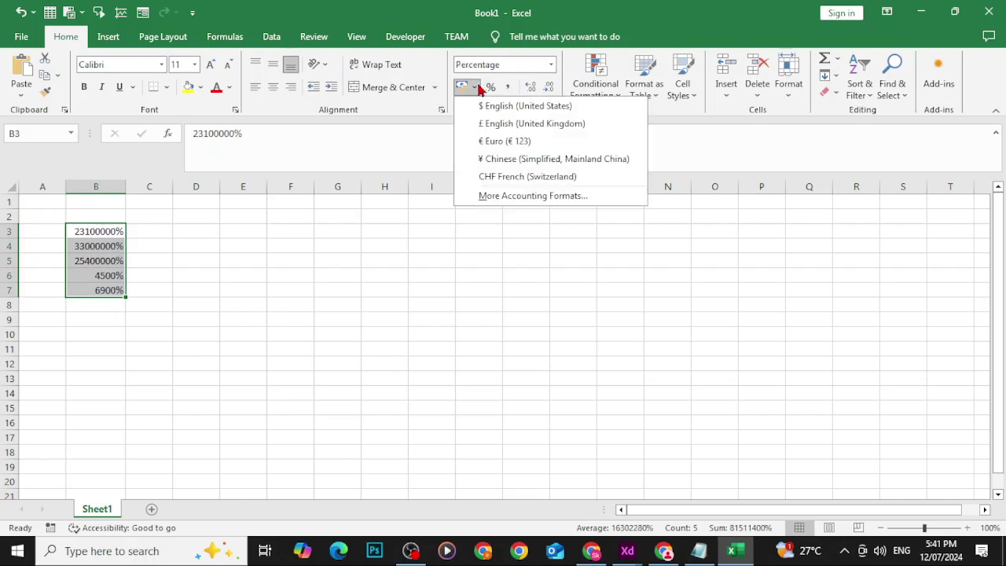
left_click(499, 124)
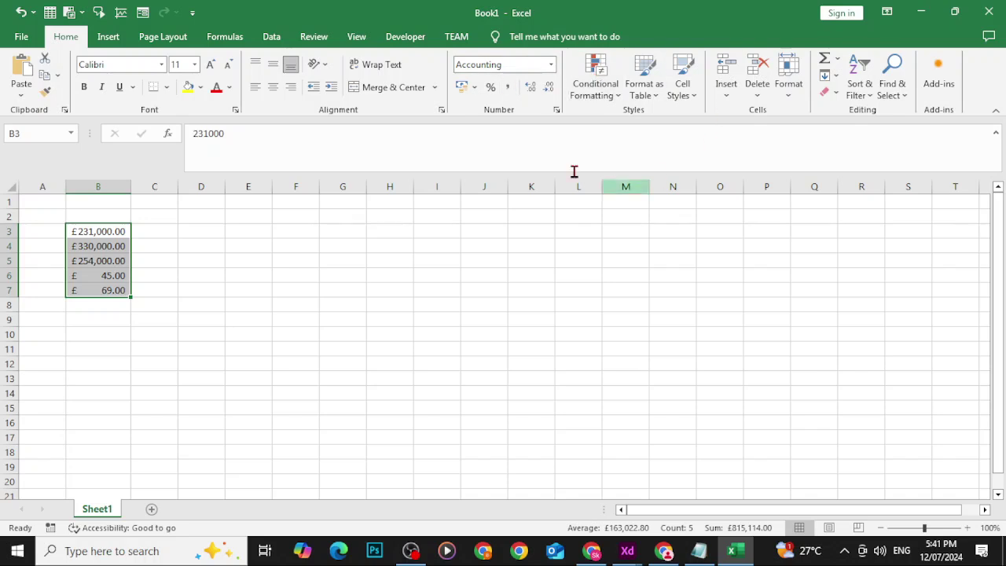
Switch to the browser lesson and read about the Currency example, actual cell values and using number formats correctly.
left_click(933, 10)
scroll(391, 341, "down", 5)
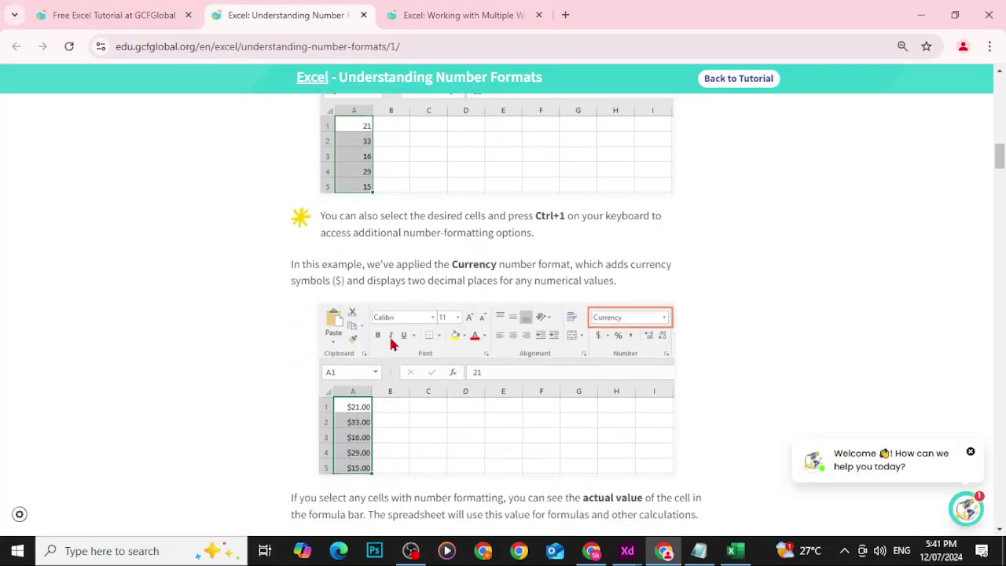
scroll(446, 337, "down", 1)
scroll(543, 344, "down", 1)
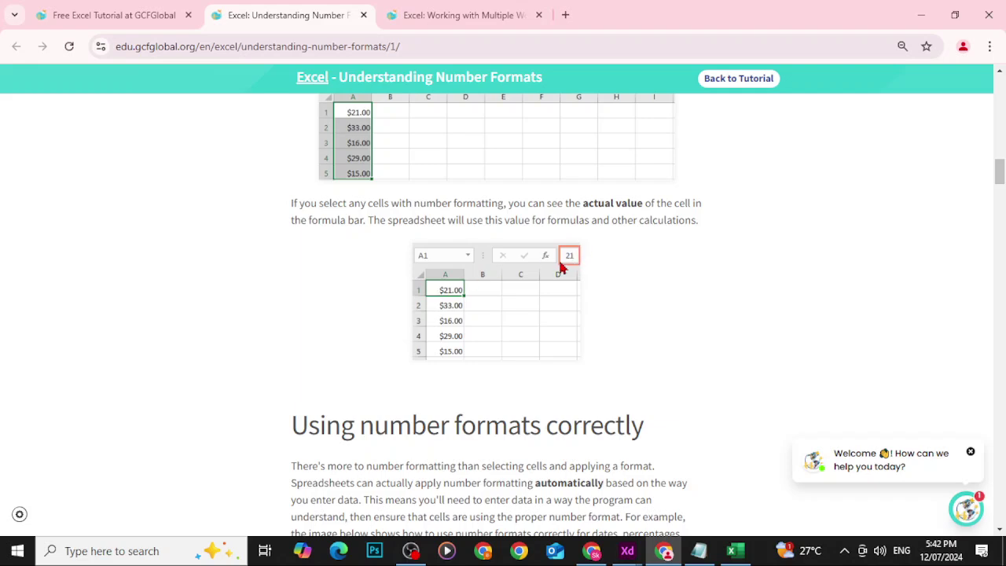
scroll(561, 266, "down", 3)
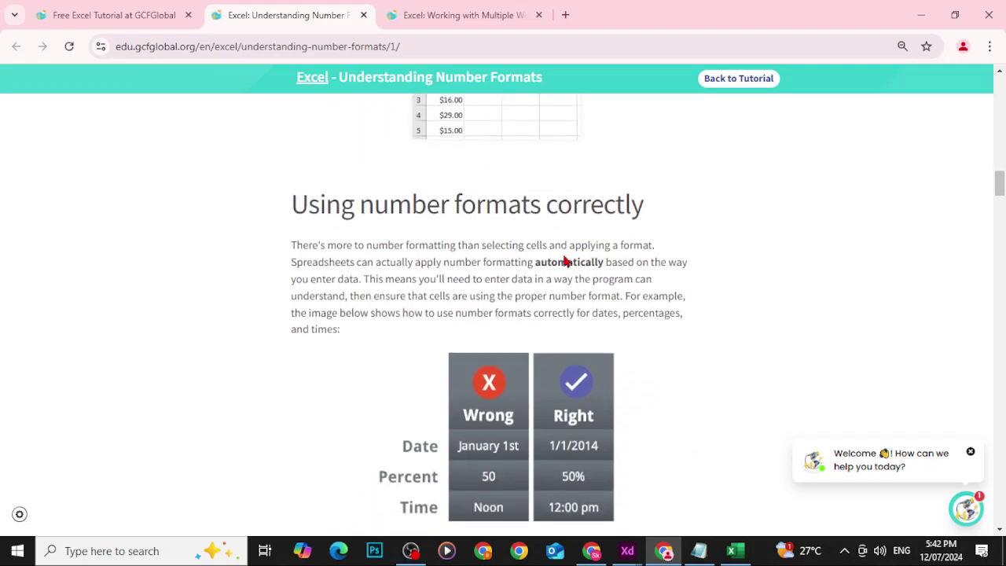
scroll(584, 292, "down", 2)
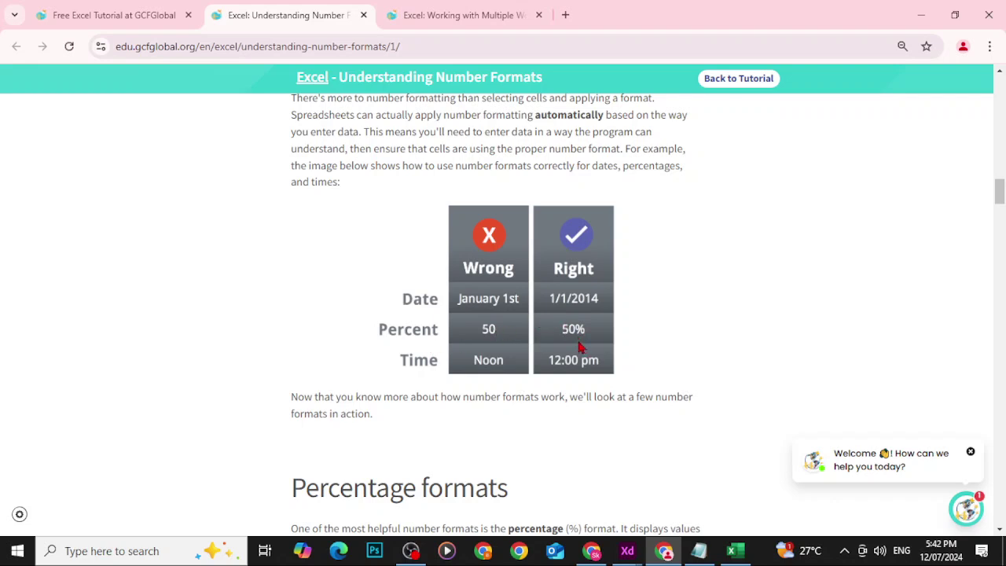
scroll(579, 348, "down", 1)
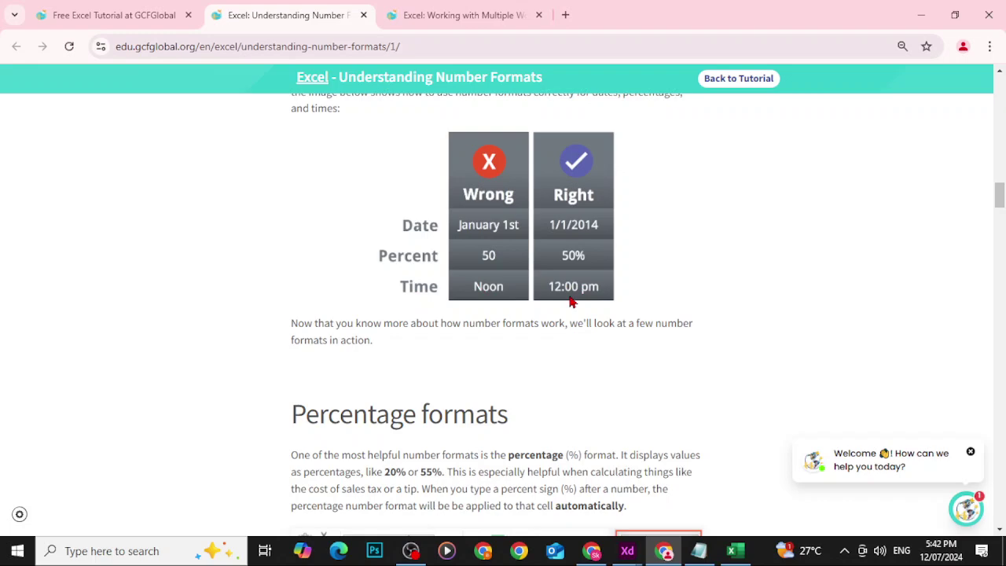
Read the lesson's Percentage formats section, including the comparison of differently formatted sales tax rates.
scroll(571, 303, "down", 8)
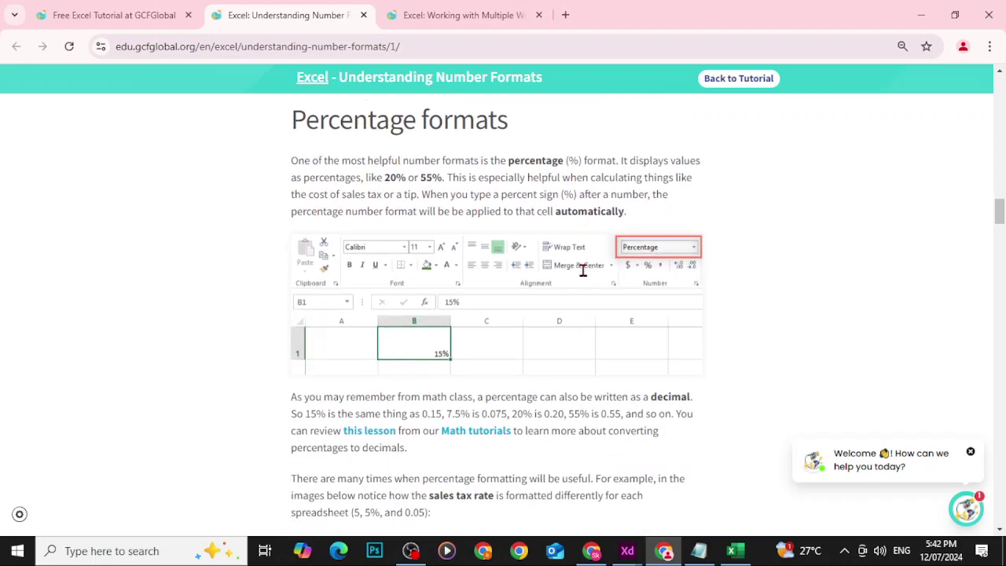
scroll(582, 271, "down", 2)
scroll(585, 272, "up", 5)
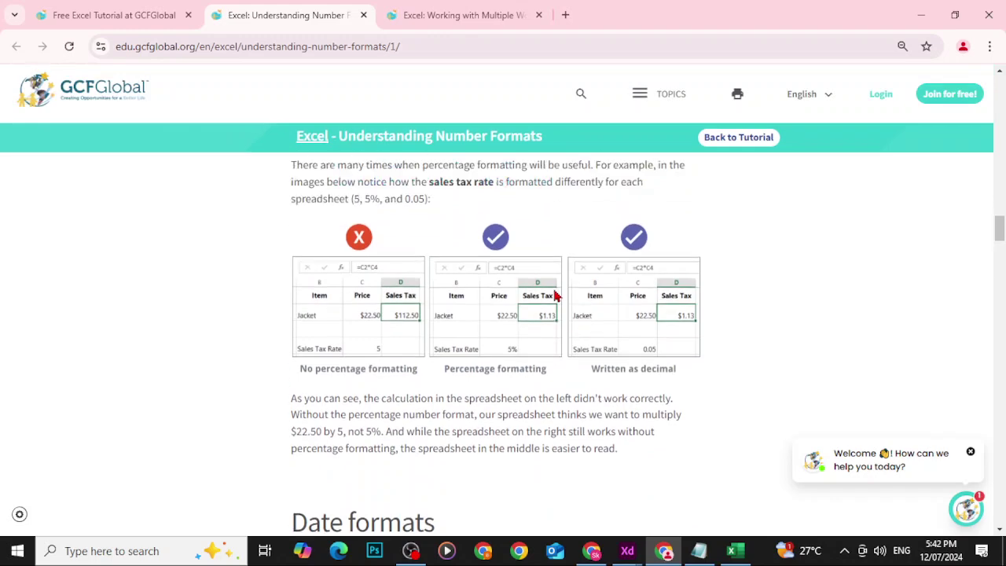
scroll(539, 304, "up", 2)
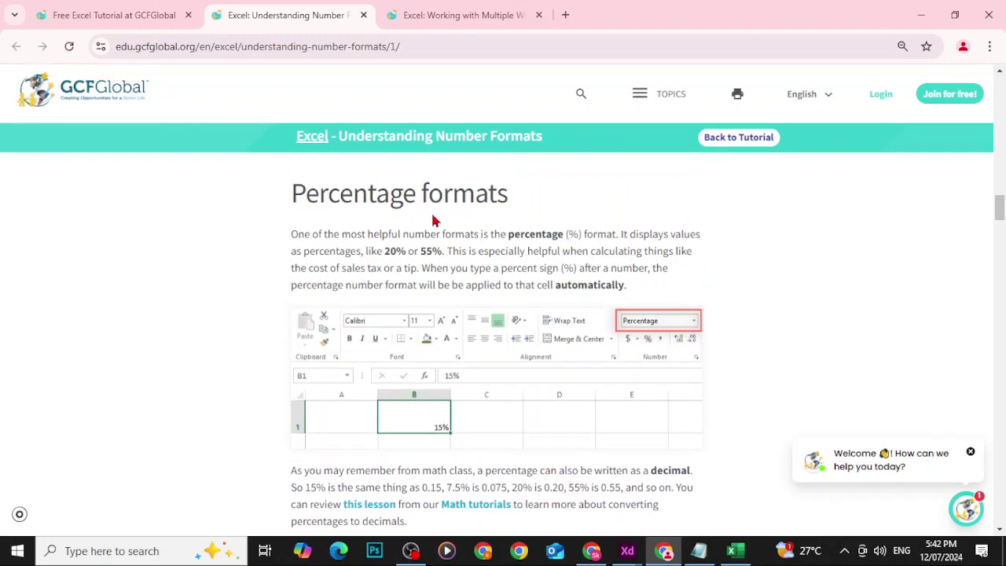
scroll(472, 290, "down", 2)
scroll(439, 279, "down", 2)
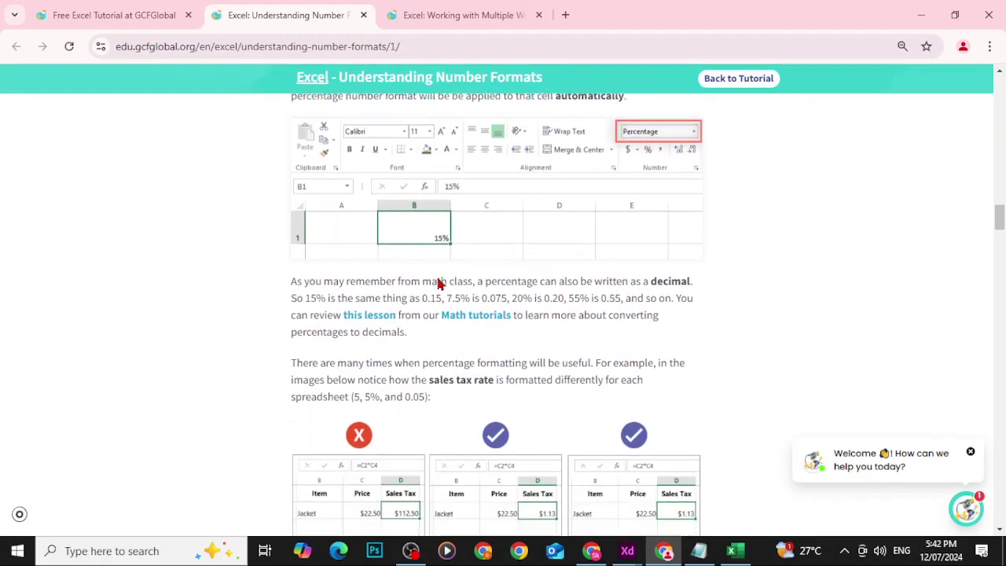
scroll(380, 442, "down", 3)
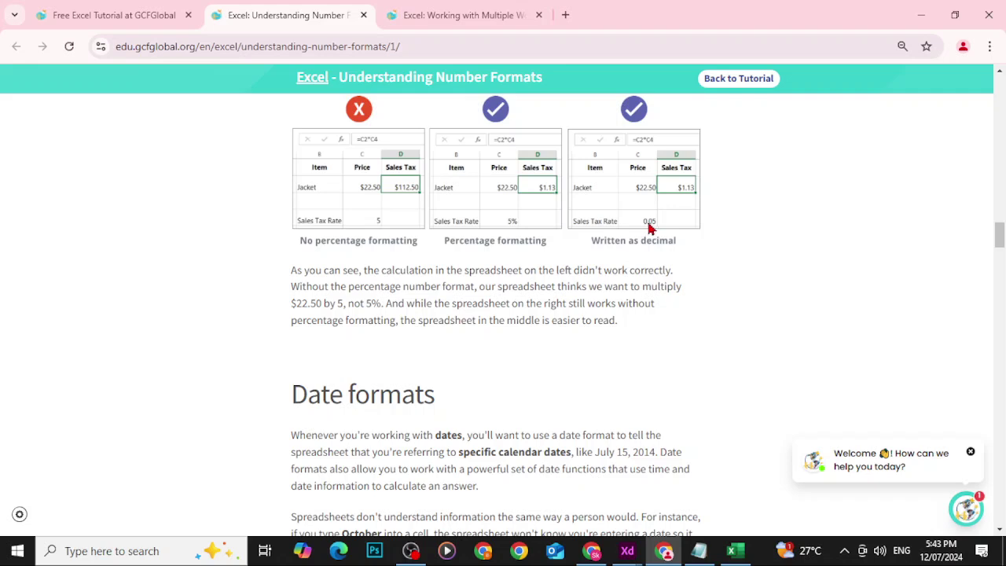
Read the lesson's Date formats section, including the fill handle example and the ways of typing dates that the spreadsheet recognizes.
scroll(377, 226, "down", 4)
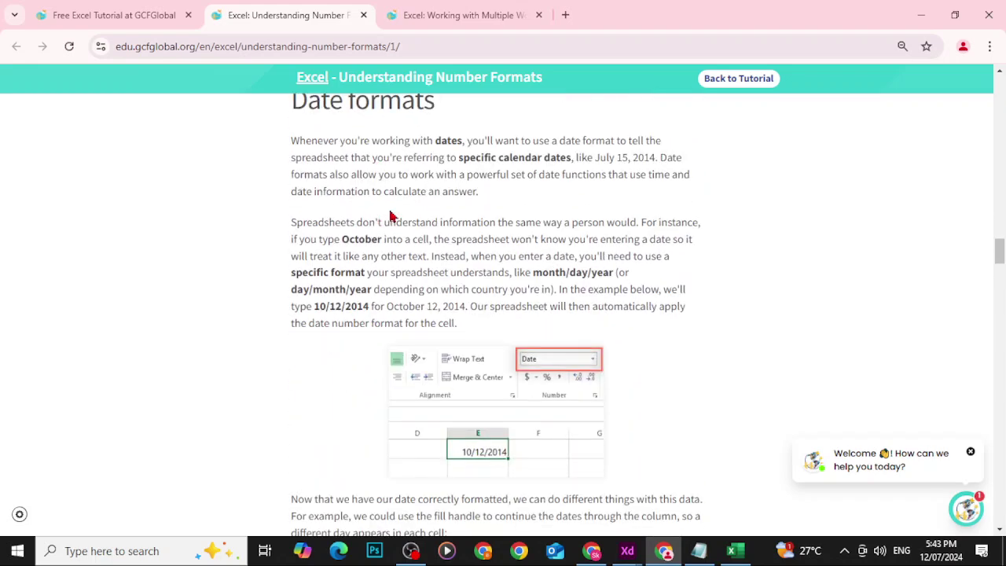
scroll(408, 215, "down", 2)
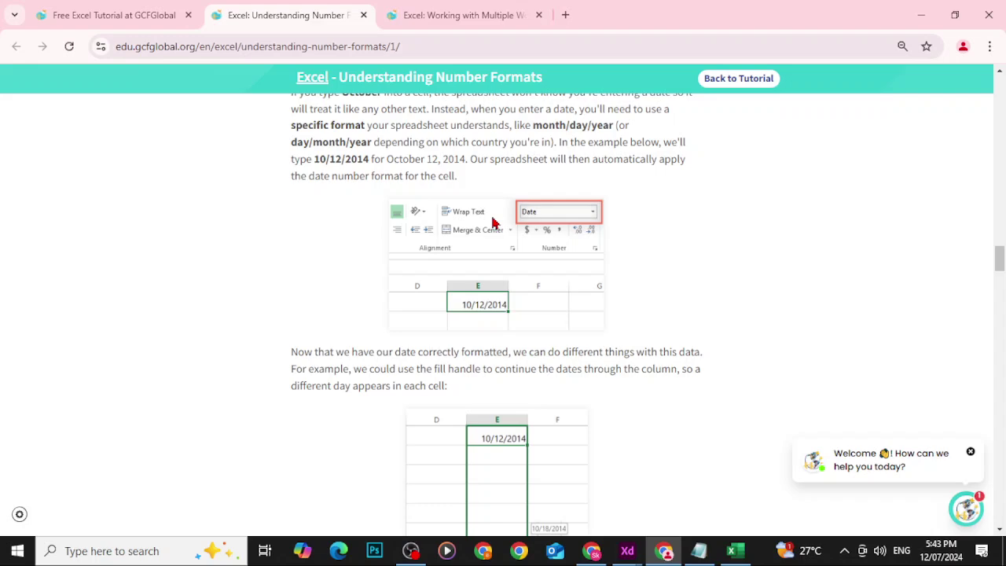
scroll(493, 223, "down", 4)
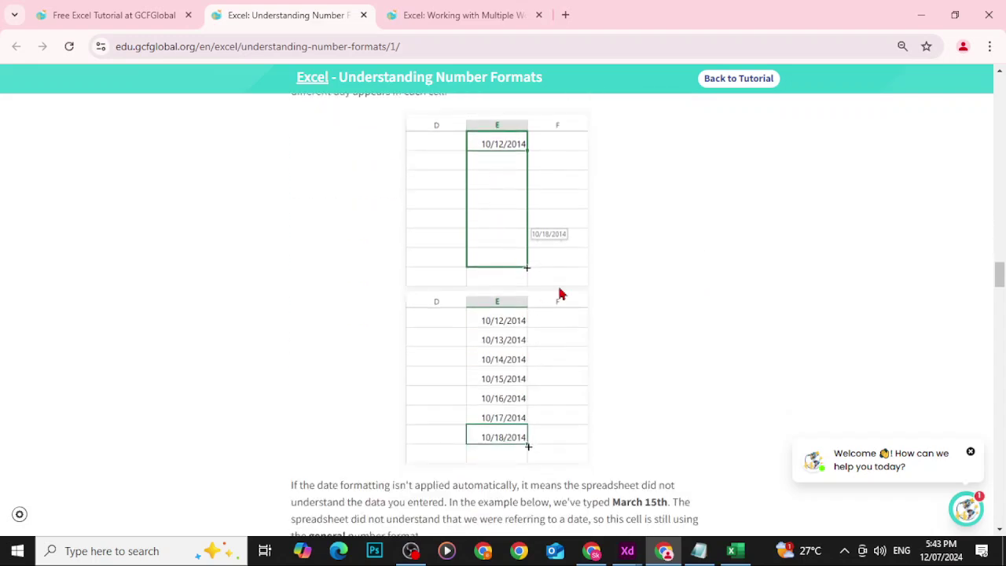
scroll(559, 294, "down", 5)
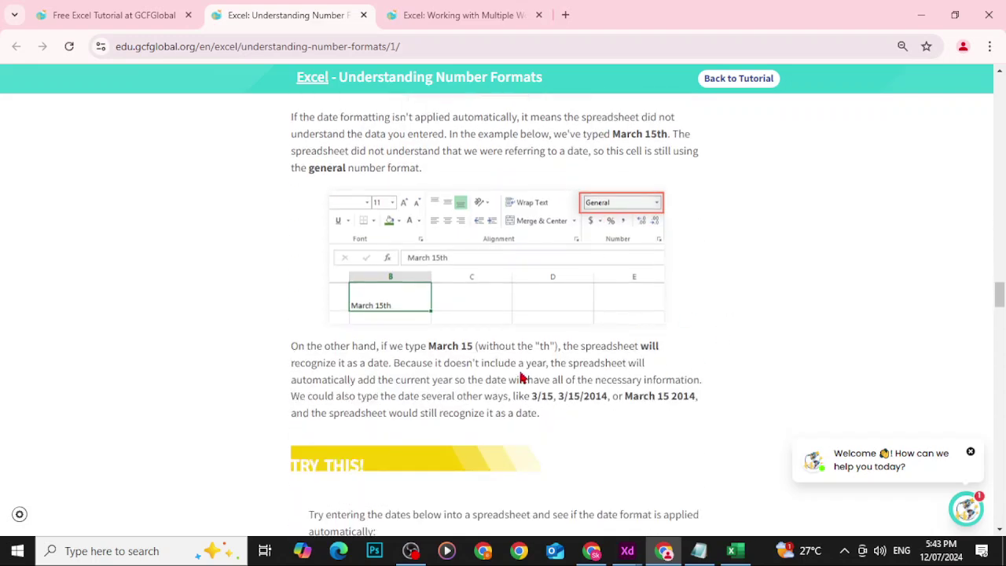
scroll(521, 378, "down", 3)
Switch to the Excel workbook and enter the date 01/02/2024 in cell E6.
left_click(735, 550)
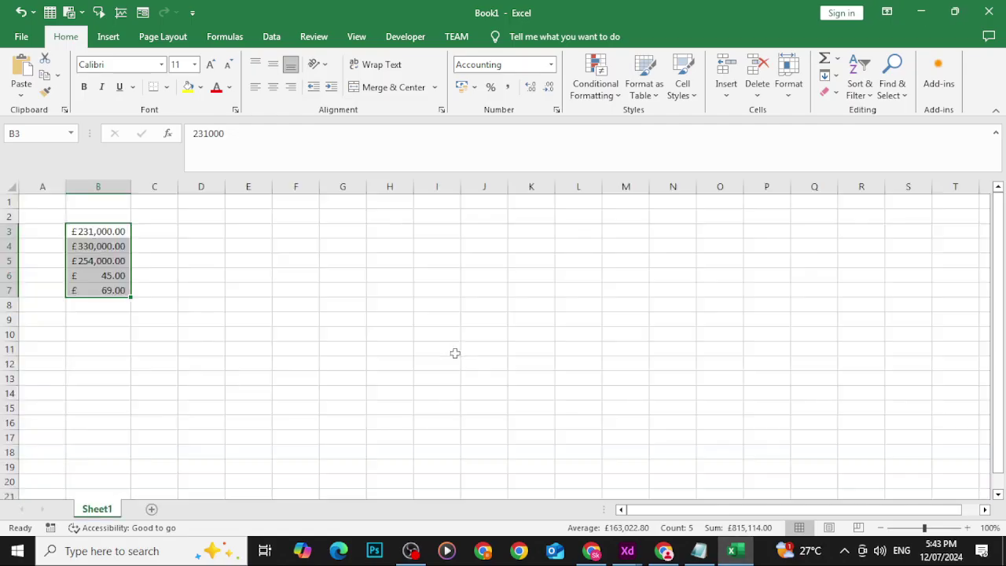
left_click(254, 271)
type("01/02/")
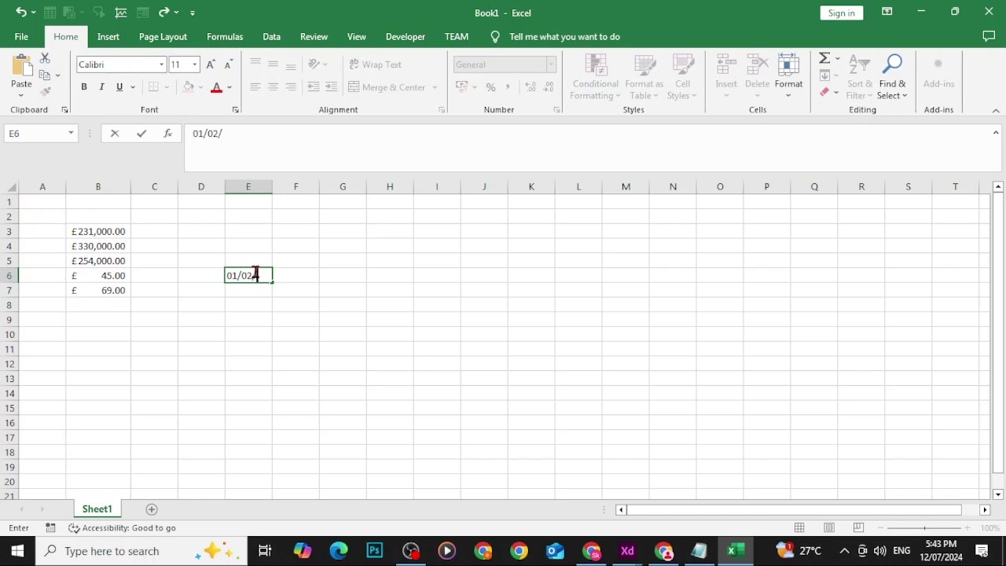
type("4")
key("Return")
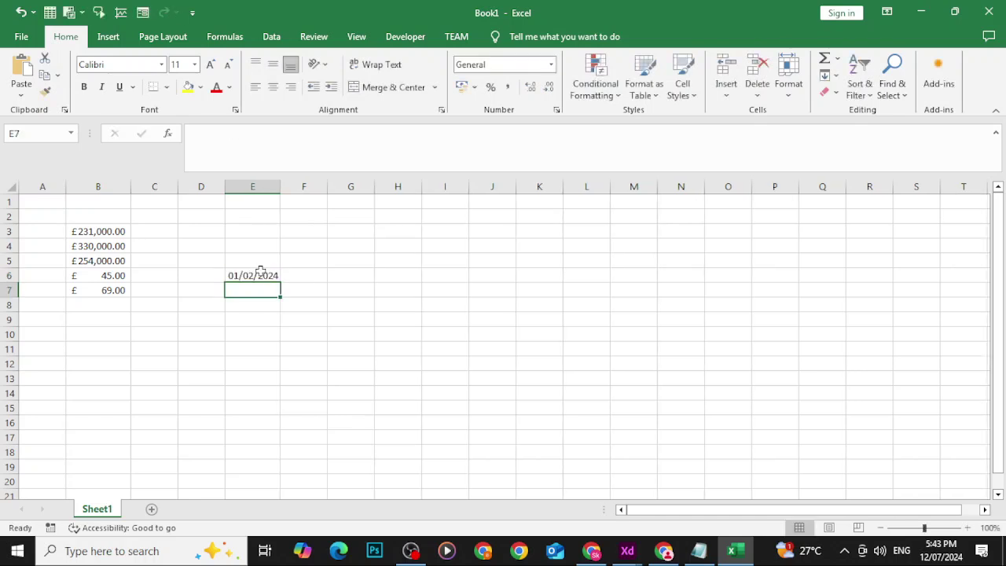
Fill the date series from E6 down to E12 and widen column E slightly.
left_click(267, 277)
left_click_drag(278, 281, 247, 370)
left_click(357, 357)
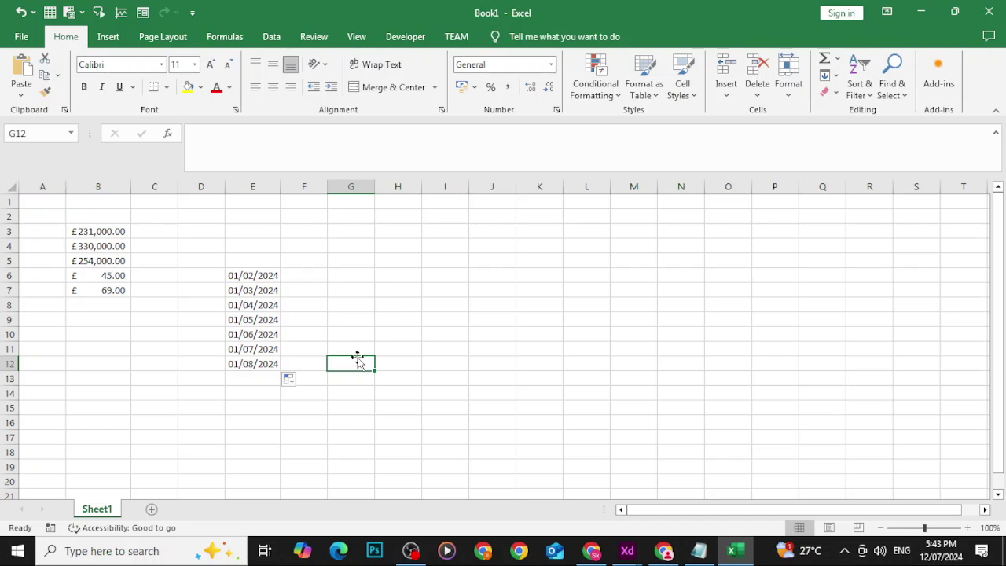
left_click_drag(279, 186, 296, 186)
Apply the Long Date format to E6:E12 and widen column E enough to display the full dates.
left_click(256, 276)
left_click_drag(257, 277, 258, 363)
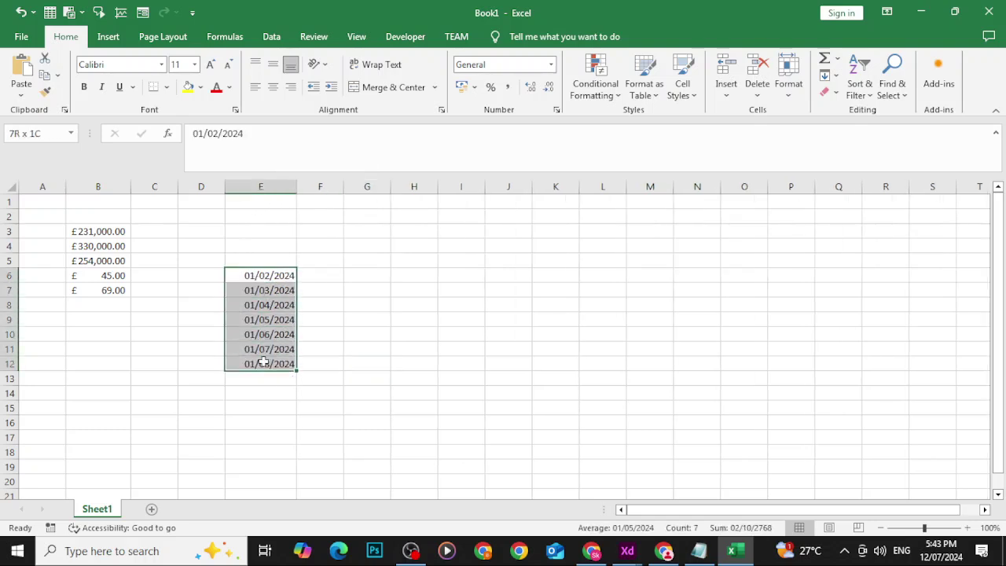
left_click(550, 64)
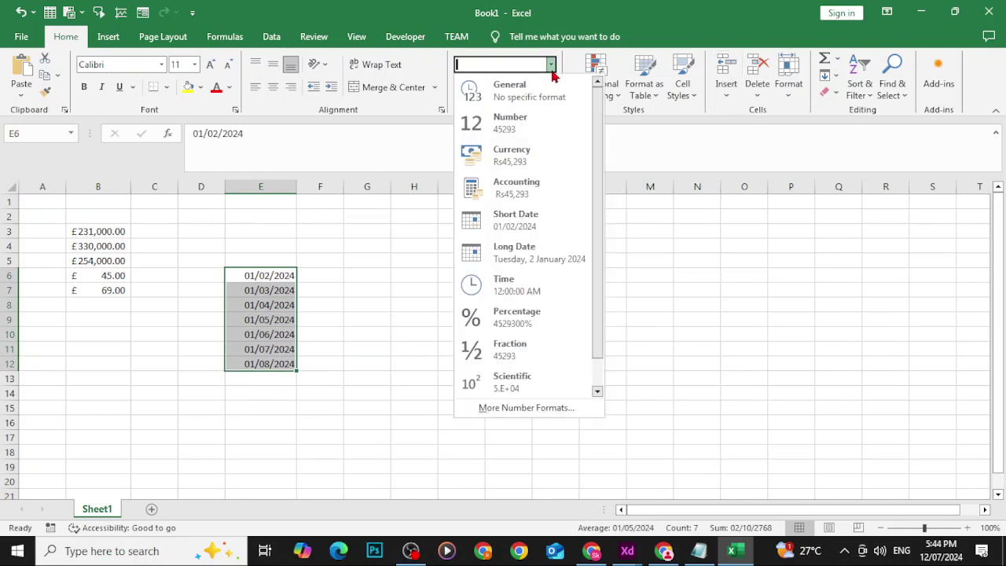
left_click(509, 257)
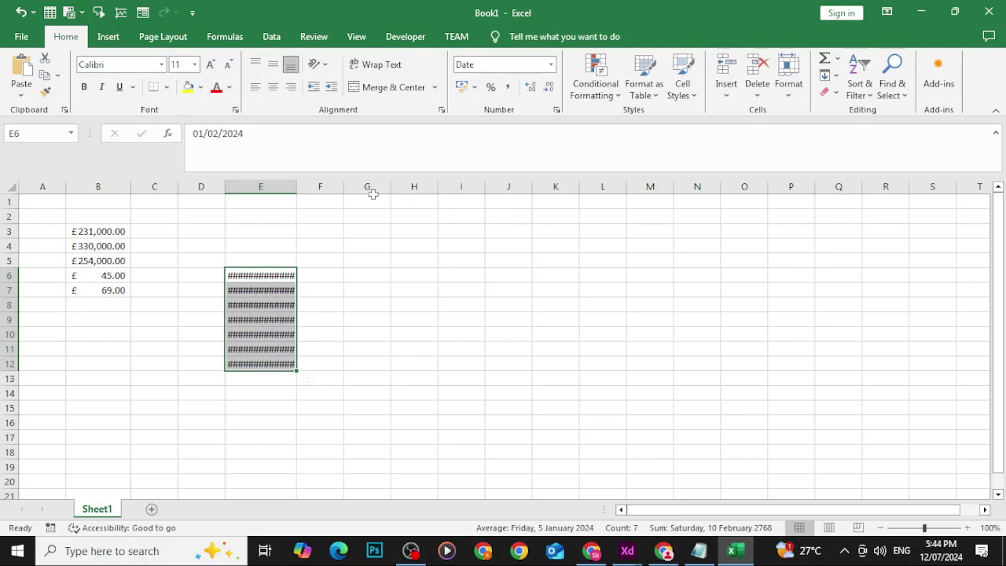
left_click_drag(300, 185, 363, 180)
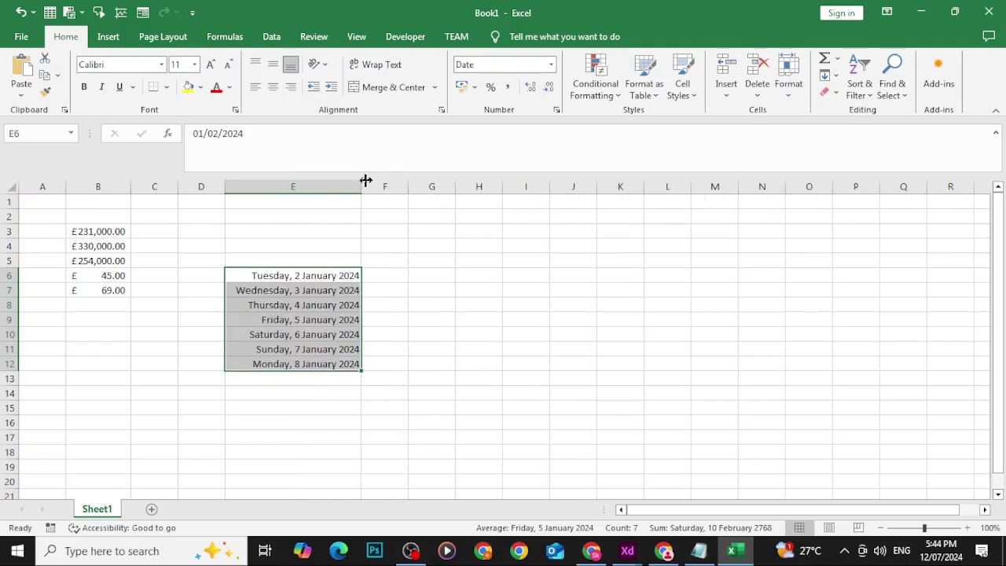
Switch the dates in E6:E12 to Short Date and back to Long Date.
left_click(551, 65)
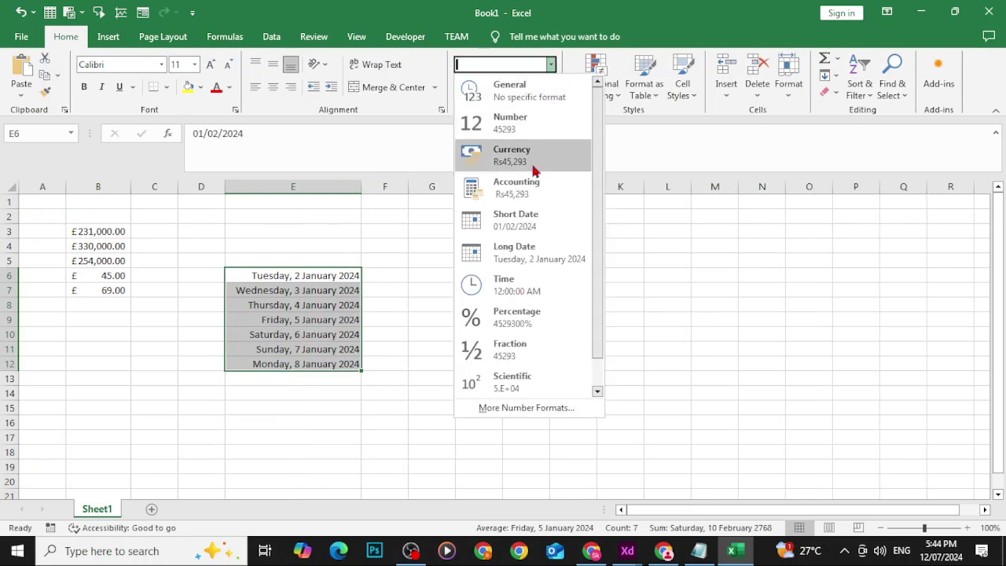
left_click(511, 236)
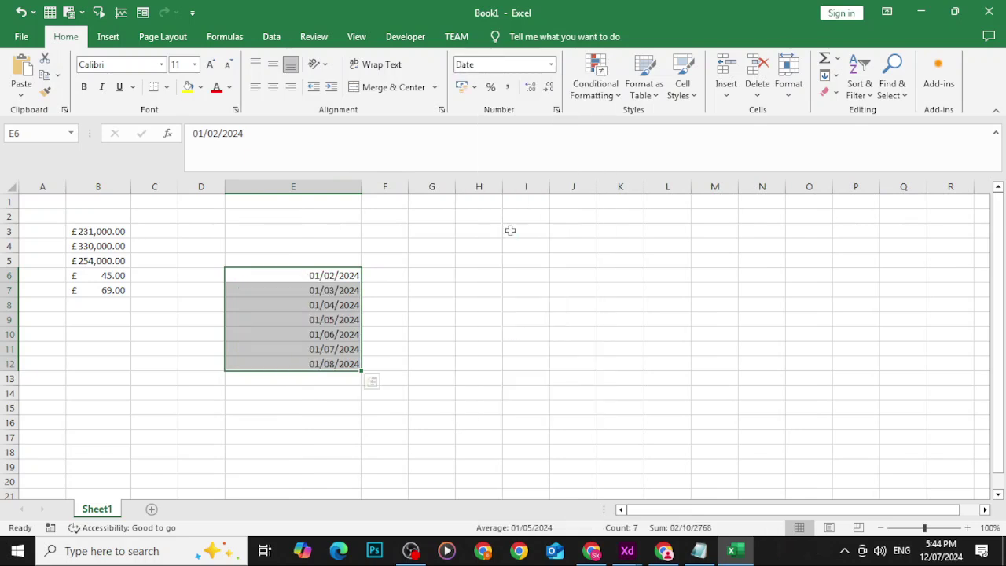
left_click(551, 65)
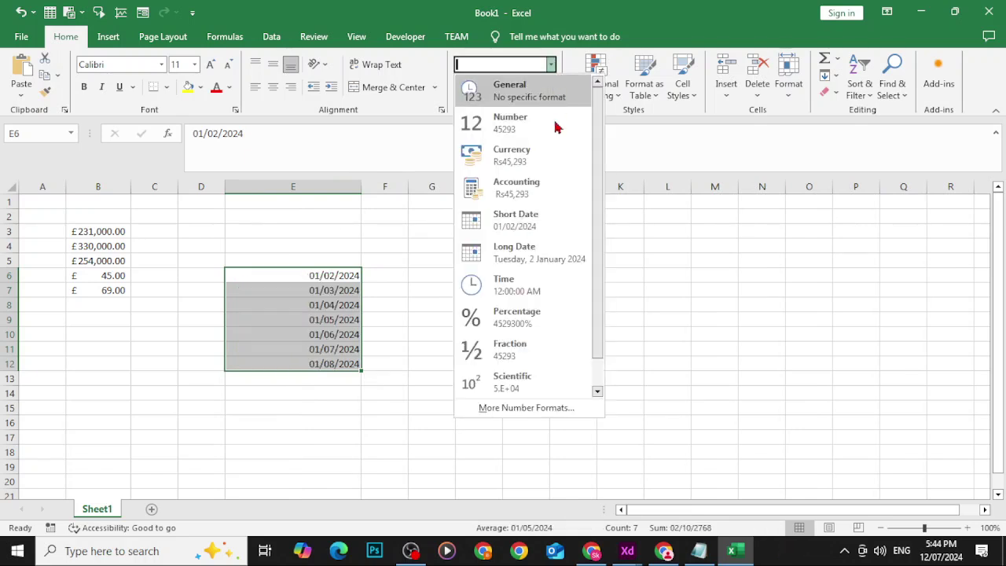
left_click(529, 266)
Format the dates in E6:E12 with the "Wednesday, March 14, 2012" date type from the additional number formats.
left_click(551, 64)
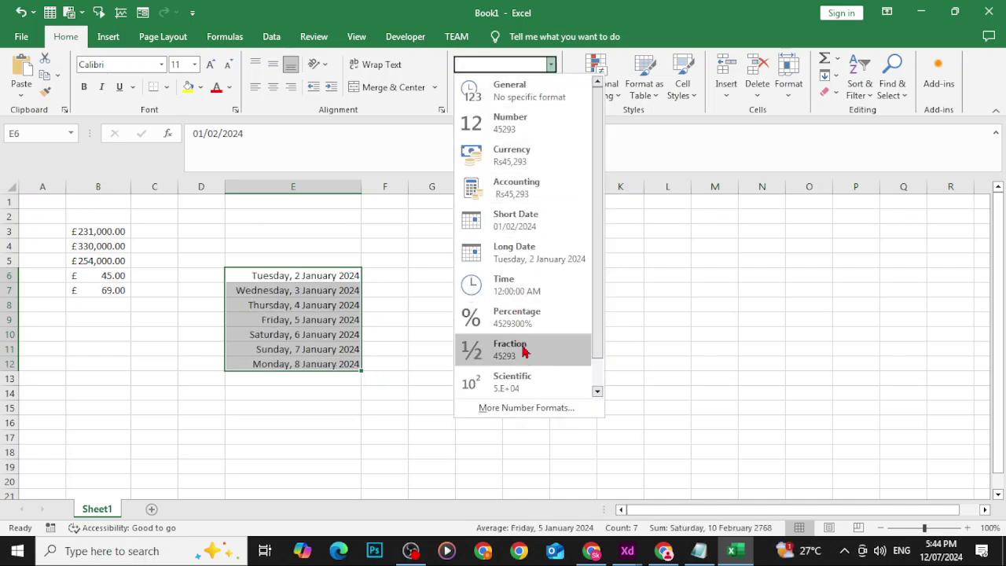
scroll(523, 353, "down", 1)
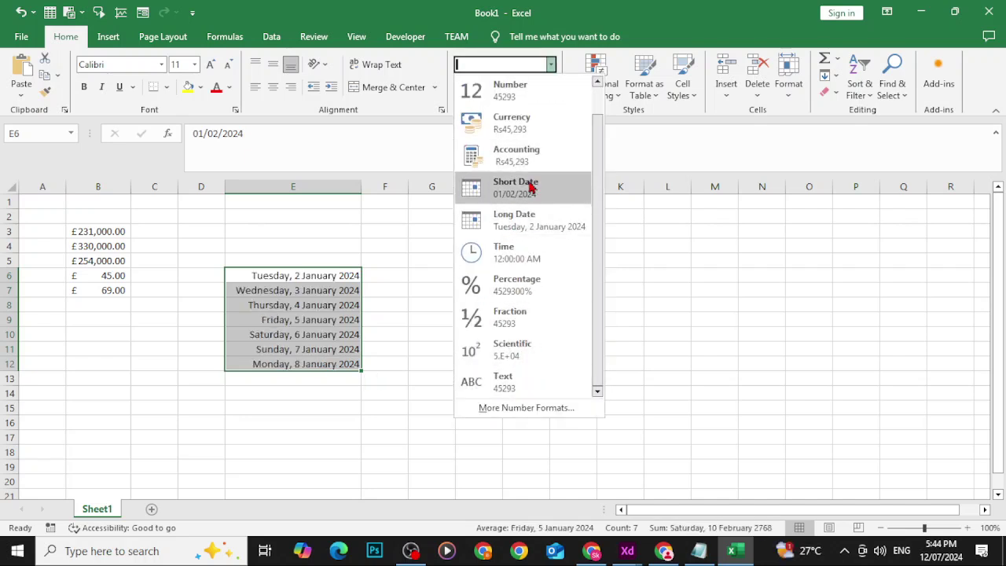
left_click(522, 408)
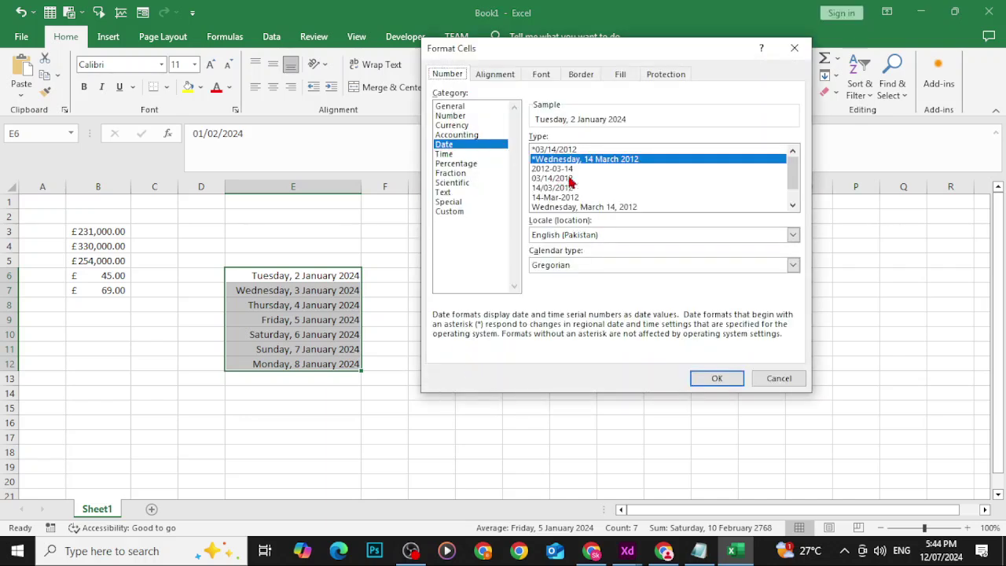
left_click_drag(791, 180, 791, 189)
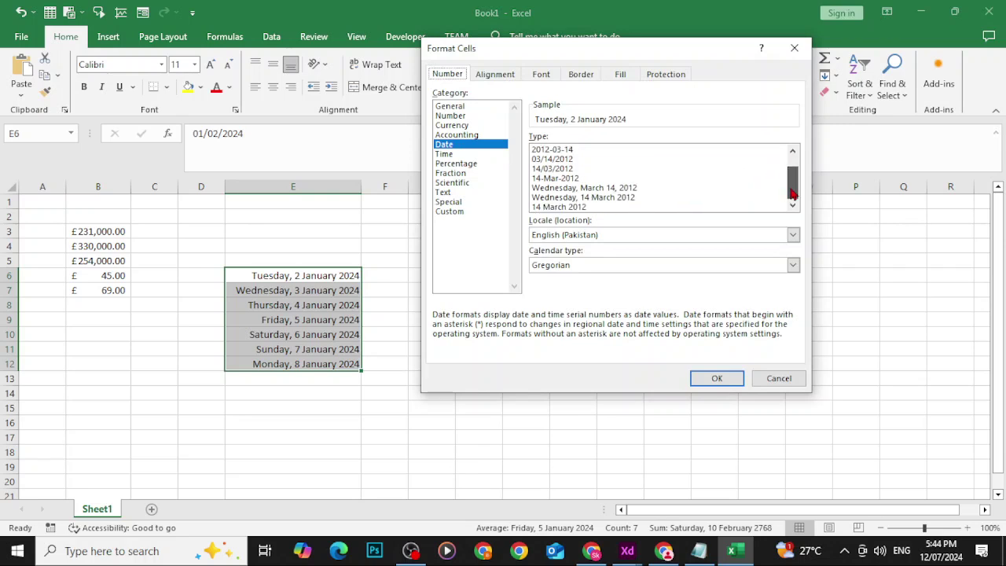
left_click(611, 190)
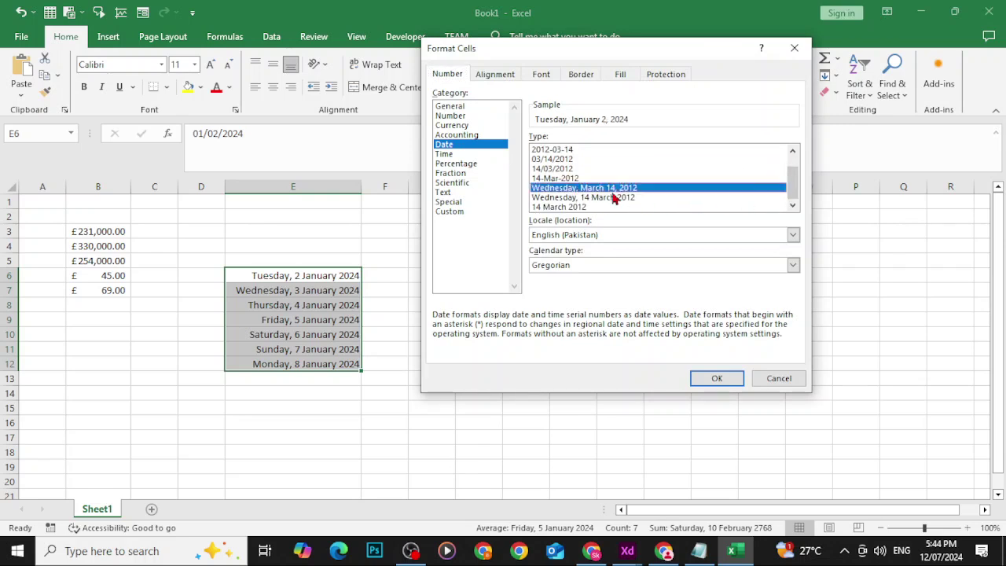
left_click(709, 380)
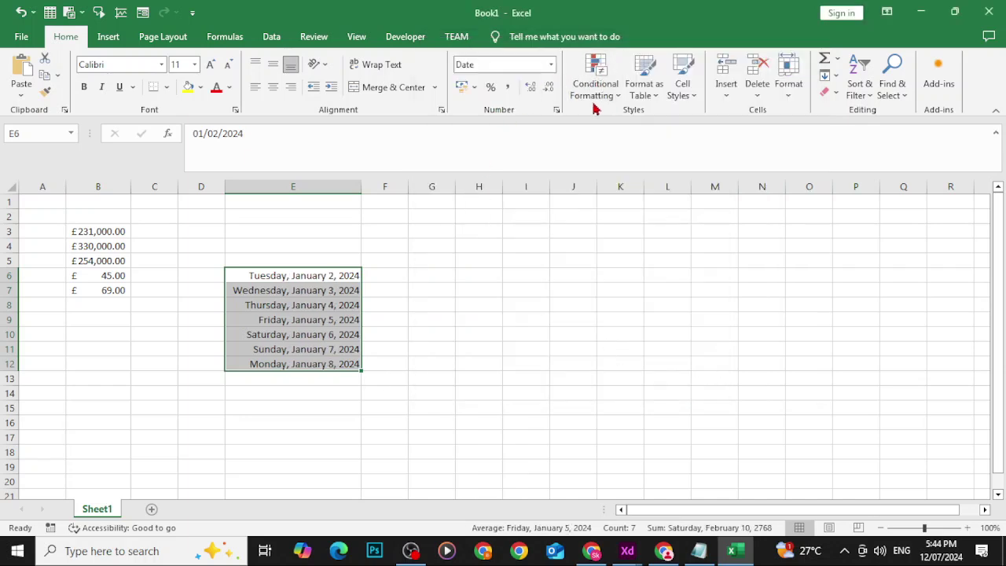
left_click(551, 64)
scroll(595, 287, "down", 1)
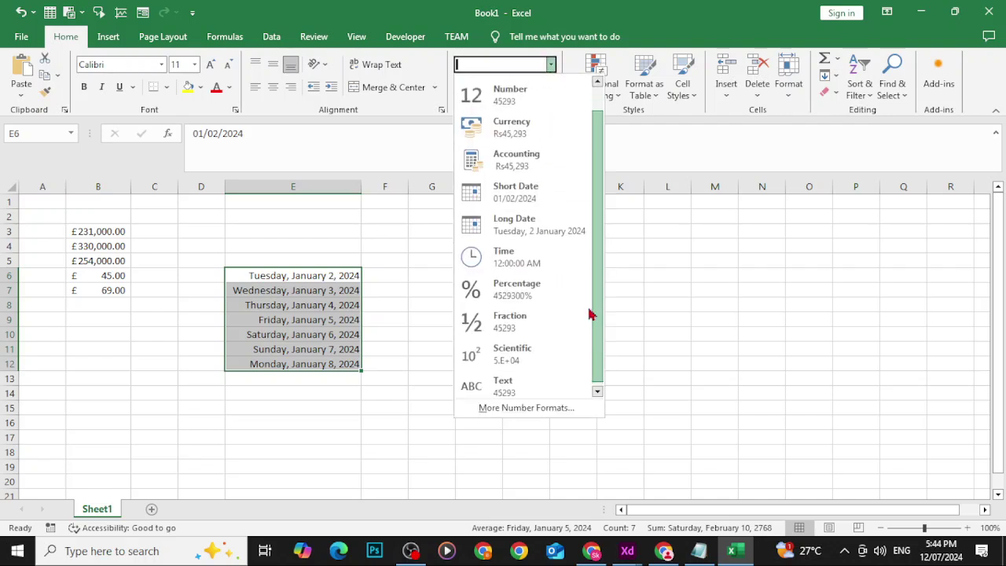
left_click(493, 409)
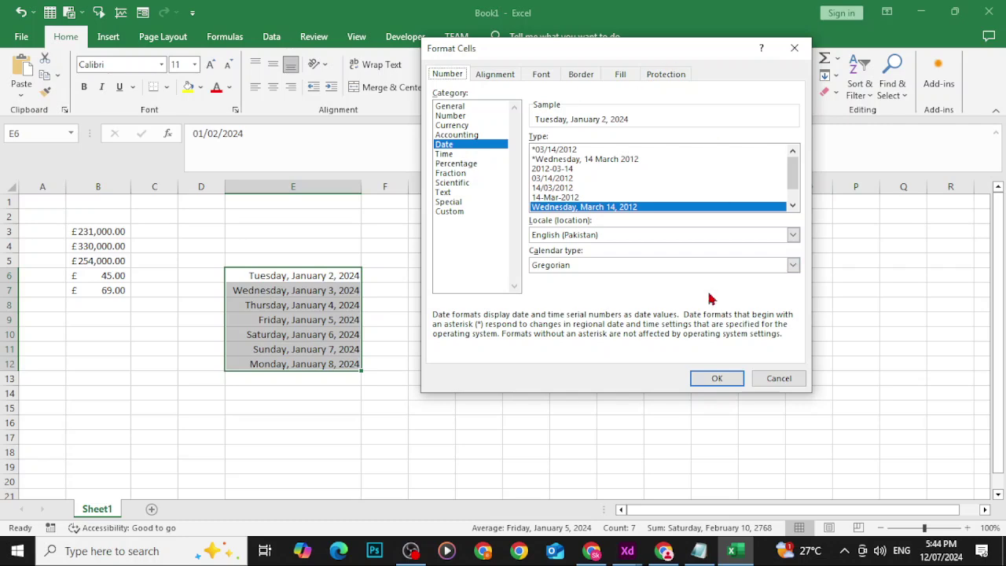
left_click(761, 385)
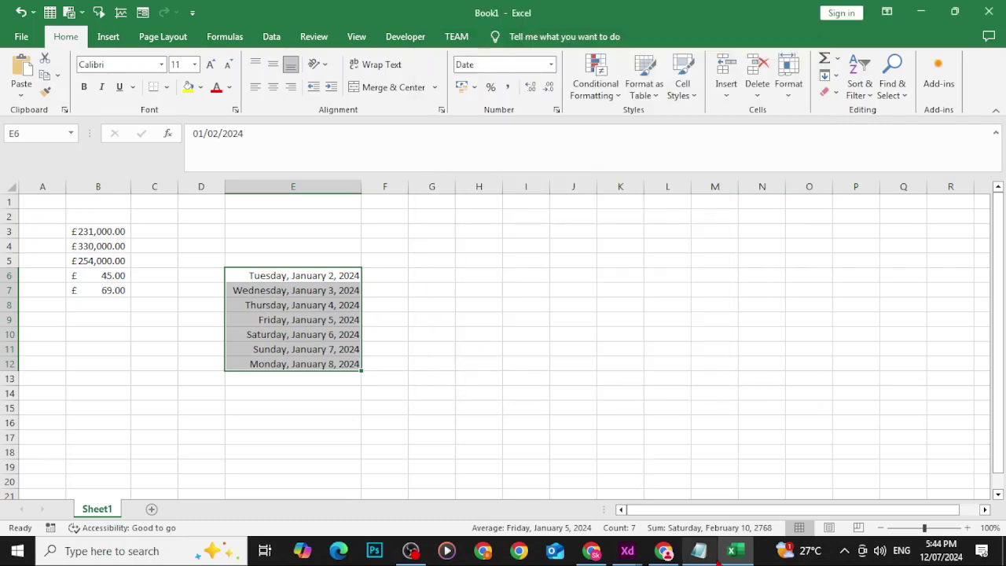
Switch to the browser lesson and read the Try This list of sample dates and the tip on adding the current date.
left_click(664, 550)
scroll(655, 353, "down", 4)
scroll(657, 345, "up", 2)
scroll(667, 345, "up", 2)
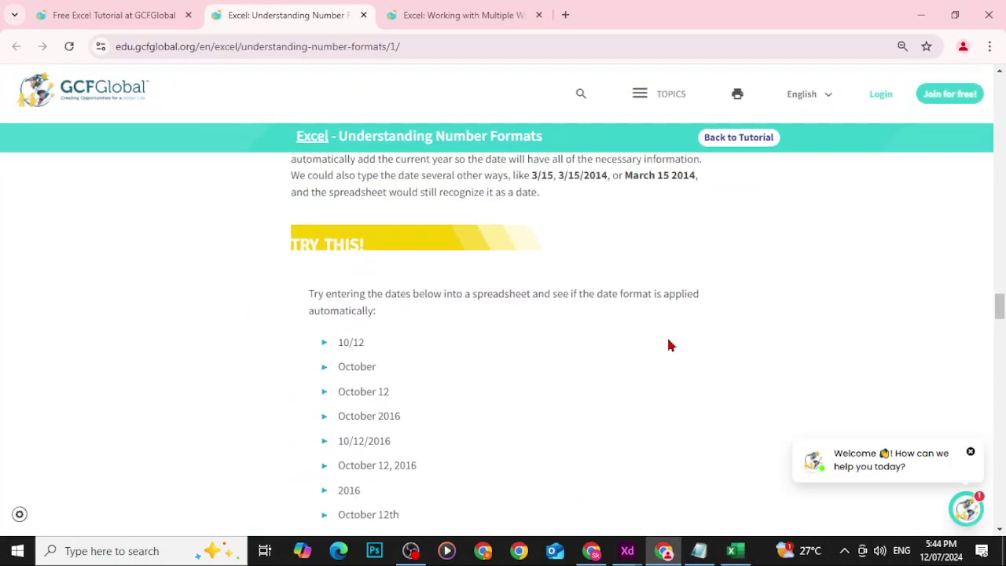
scroll(429, 421, "down", 2)
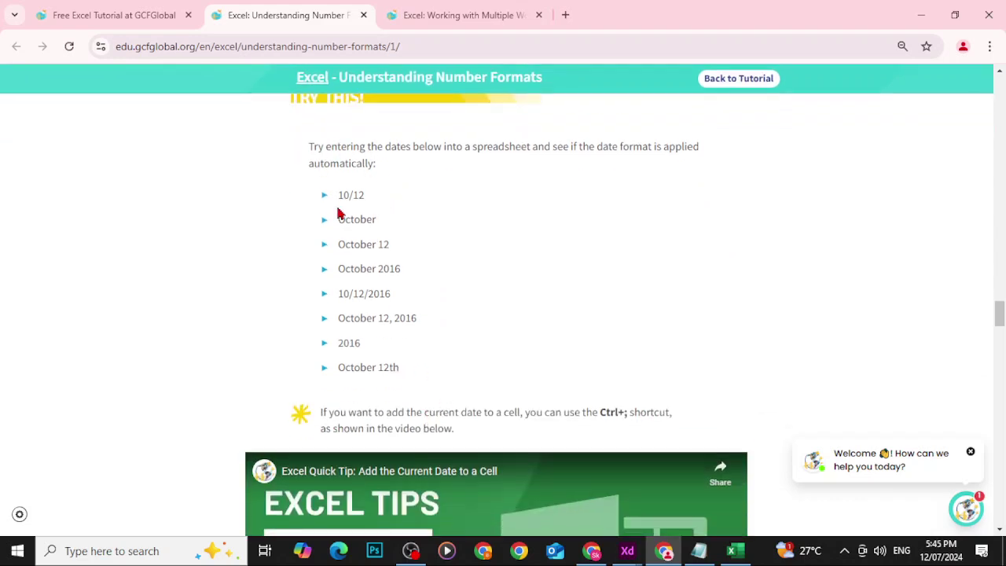
scroll(396, 341, "down", 3)
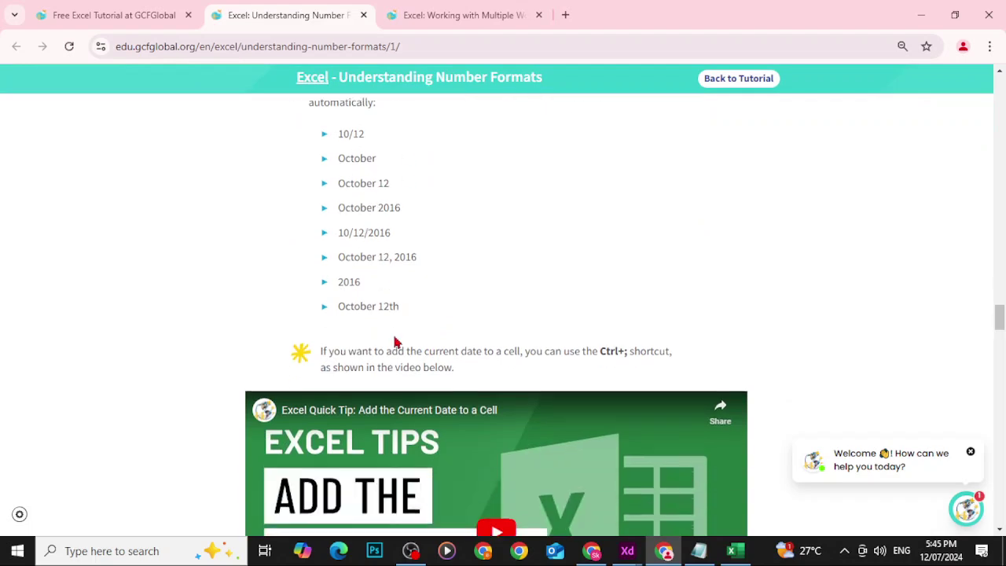
scroll(397, 344, "up", 3)
Read the lesson's section on other date formatting options, including the Format Cells date types example.
scroll(397, 342, "down", 8)
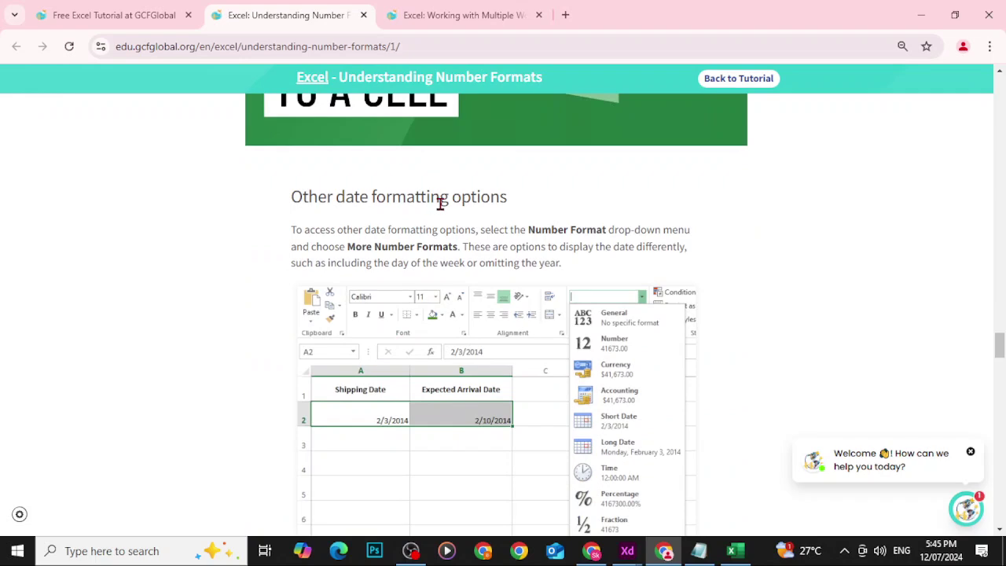
scroll(443, 206, "down", 1)
scroll(659, 353, "down", 3)
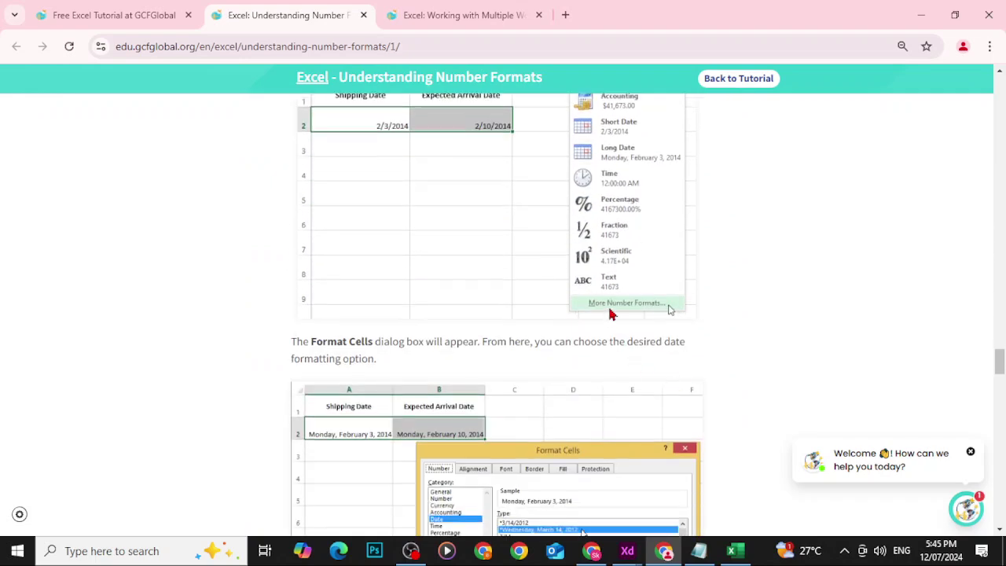
scroll(612, 313, "down", 4)
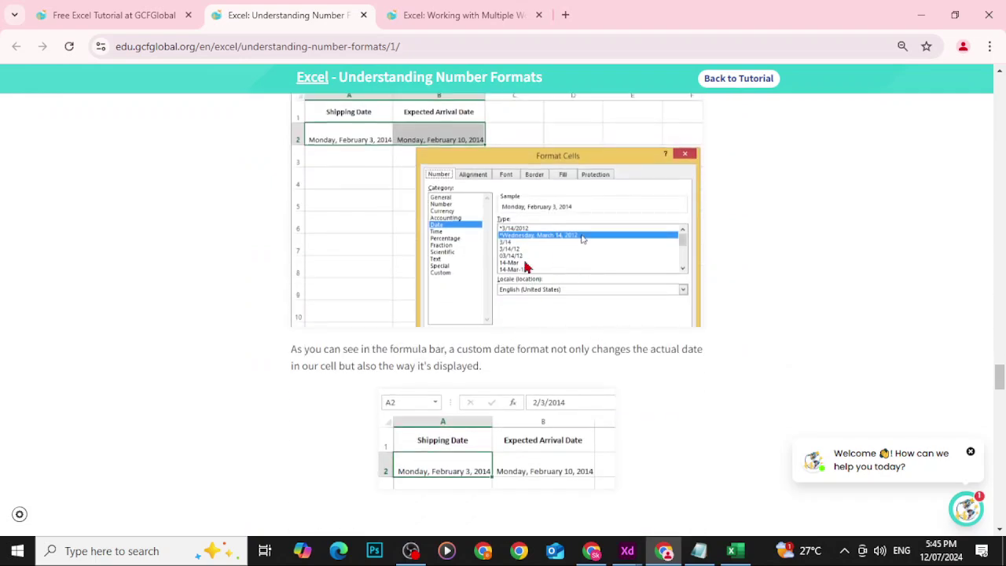
scroll(539, 260, "down", 5)
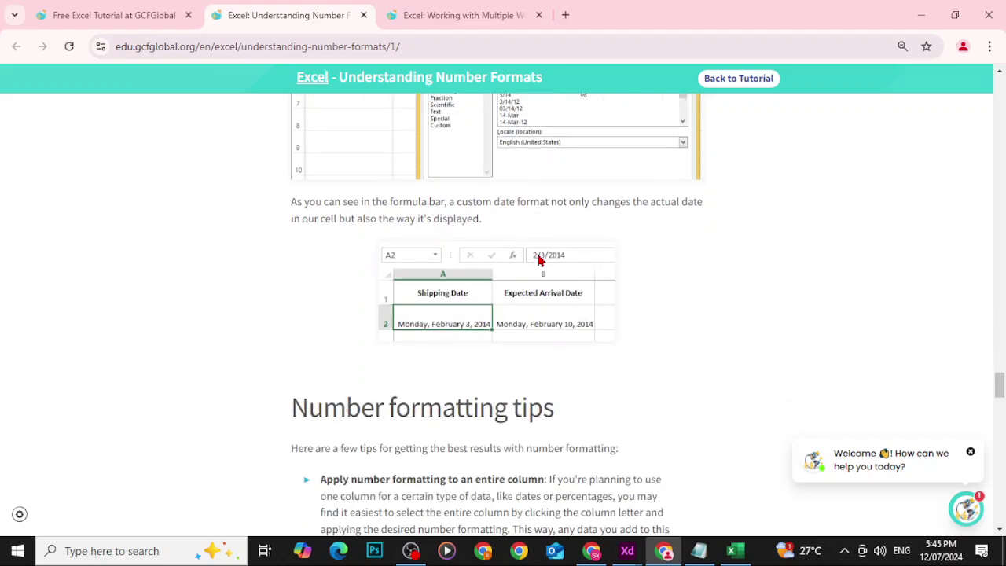
Read the lesson's number formatting tips and its section on the Increase Decimal and Decrease Decimal commands.
scroll(475, 211, "down", 4)
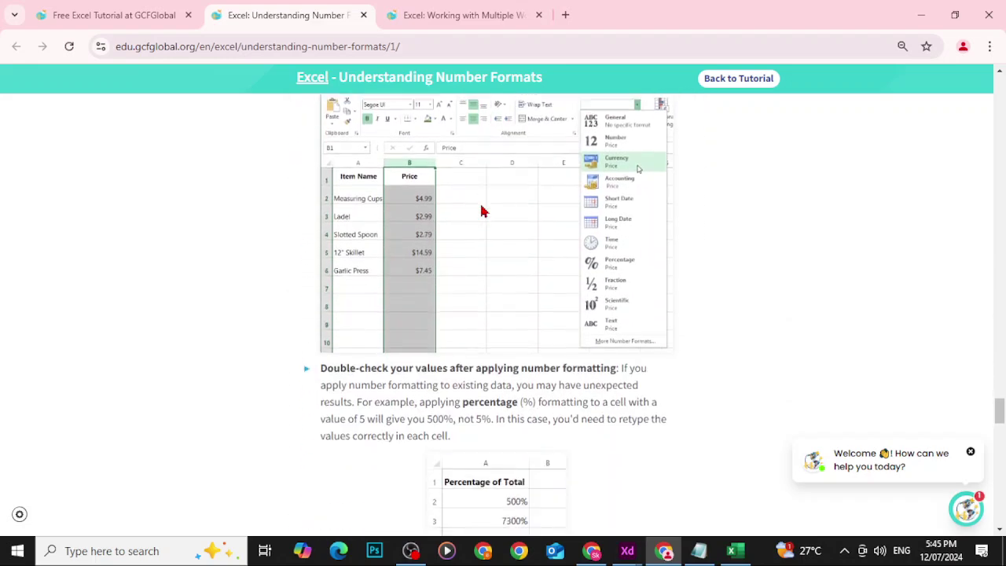
scroll(483, 211, "down", 3)
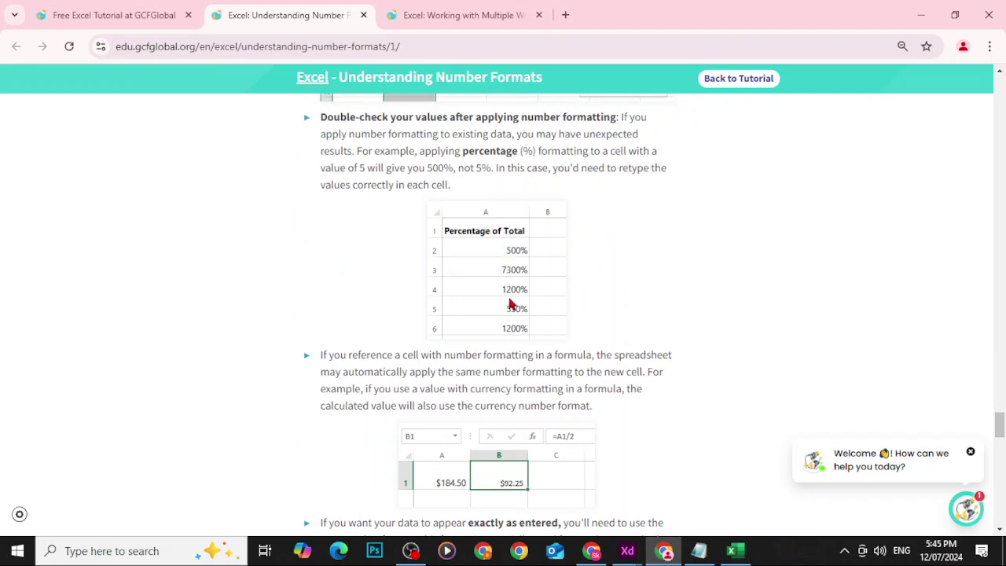
scroll(519, 287, "down", 3)
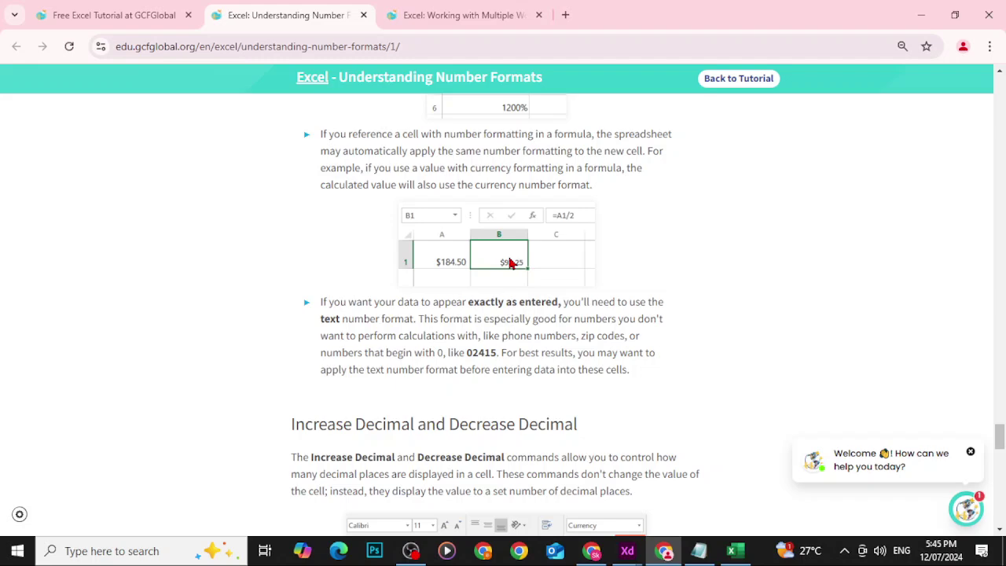
scroll(495, 272, "down", 5)
scroll(496, 272, "up", 1)
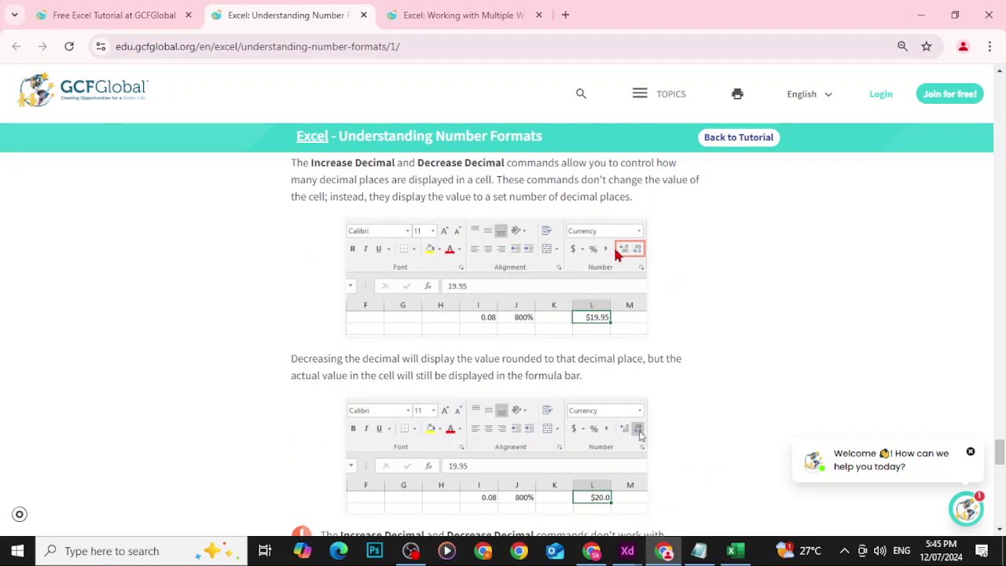
Switch to the workbook, try an extra decimal place on the amounts in B3:B7, and reduce them to no decimal places.
scroll(623, 393, "down", 4)
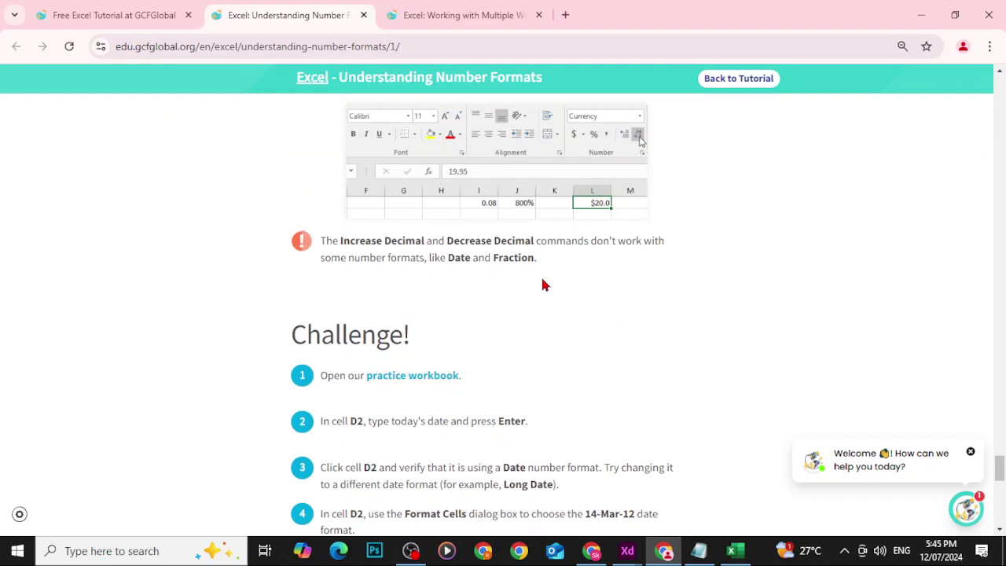
left_click(727, 553)
left_click(332, 290)
left_click_drag(116, 231, 114, 290)
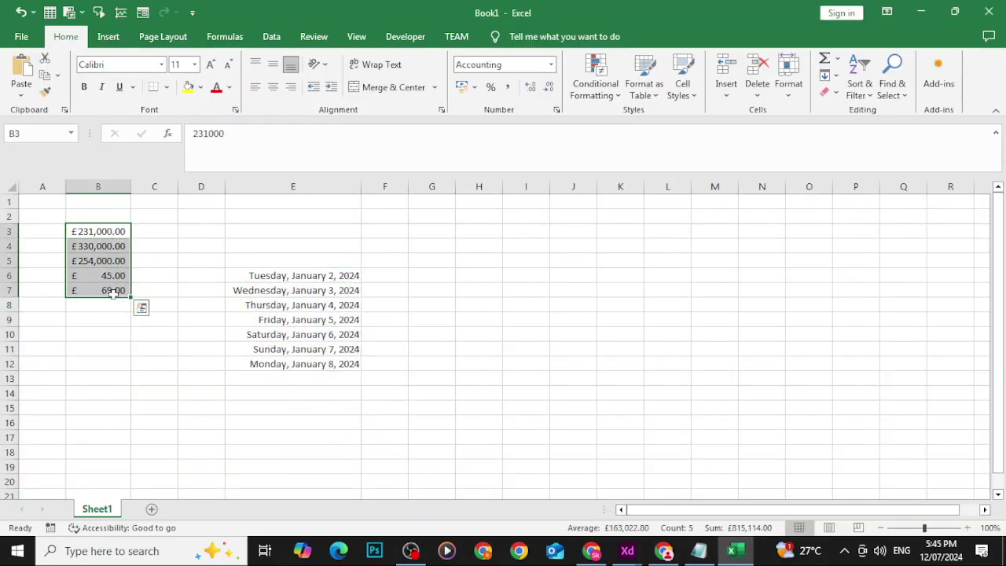
left_click(532, 87)
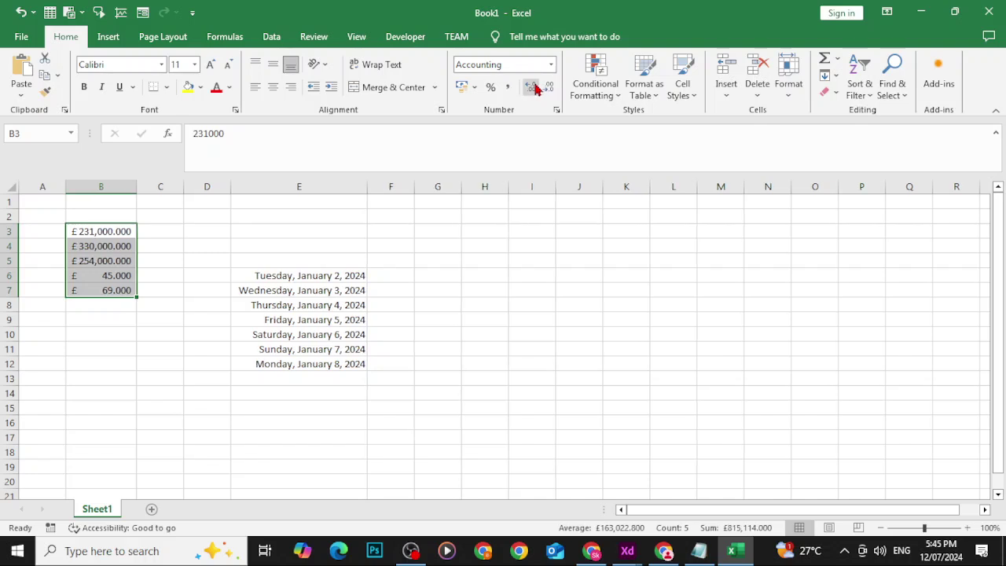
left_click(548, 88)
left_click(548, 88)
left_click(549, 88)
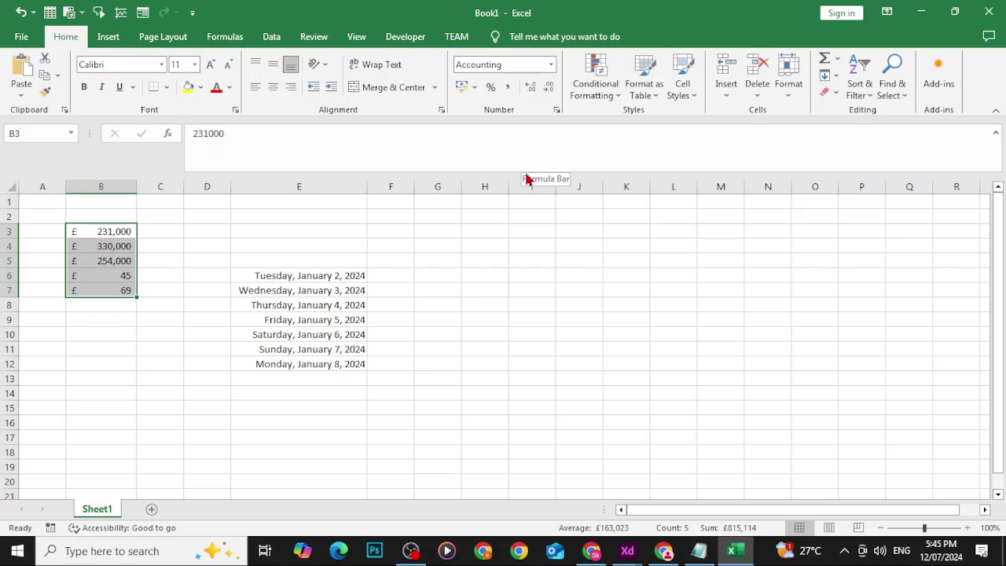
Return to the browser and view the introduction of the Working with Multiple Worksheets lesson.
left_click(921, 13)
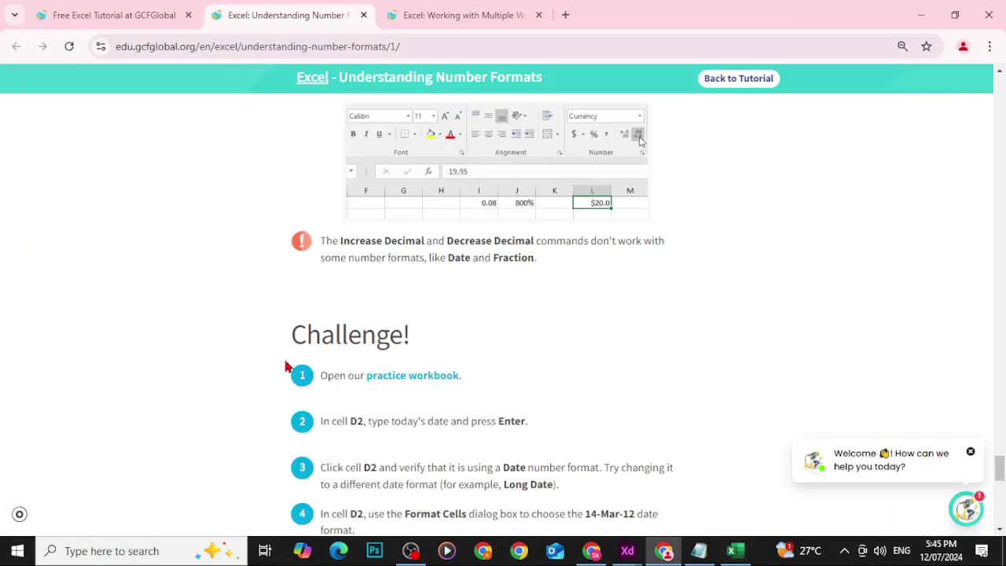
left_click(433, 17)
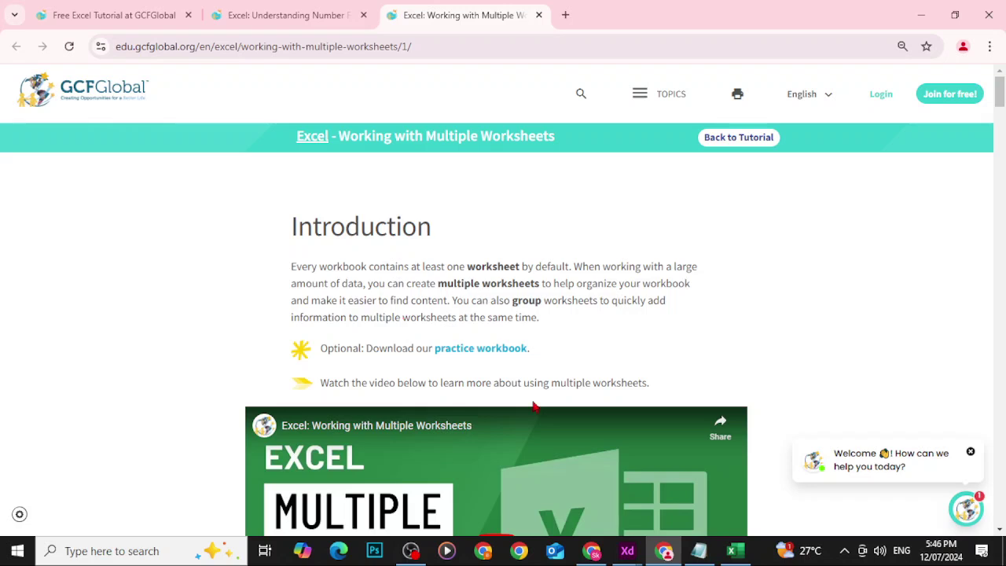
left_click(920, 17)
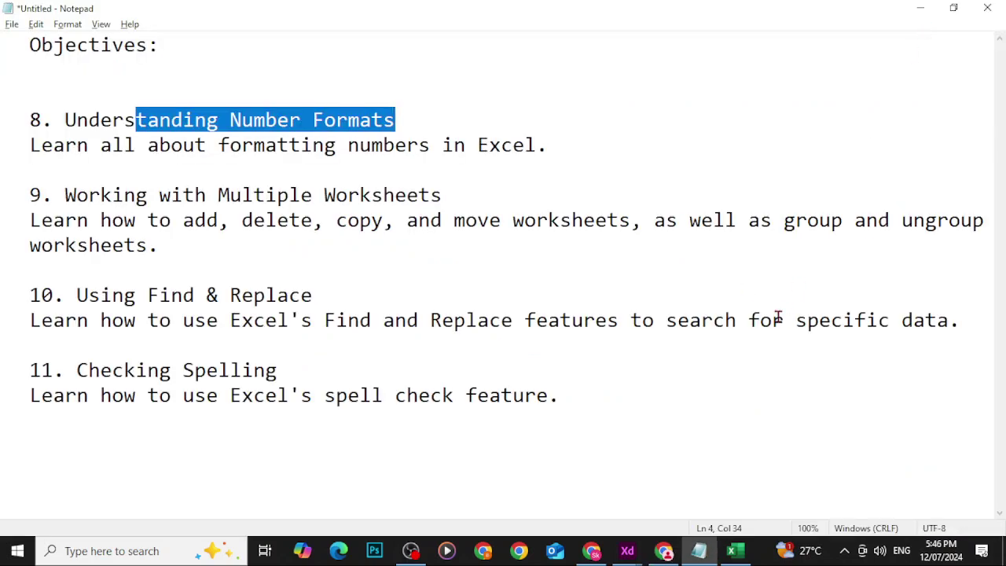
Switch to the workbook and clear the practice amounts and dates from A3:H17.
left_click(734, 549)
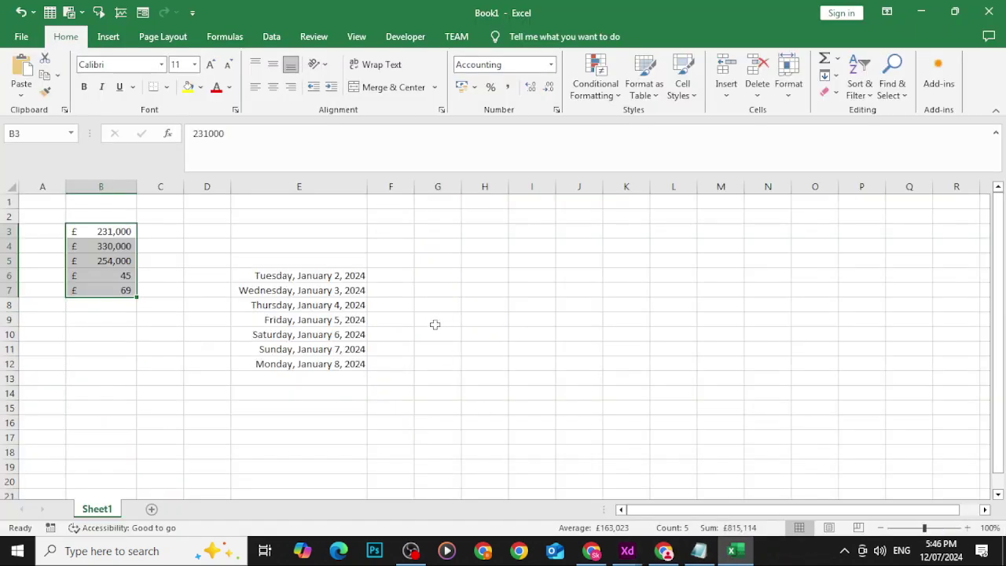
left_click_drag(465, 433, 70, 234)
key("Delete")
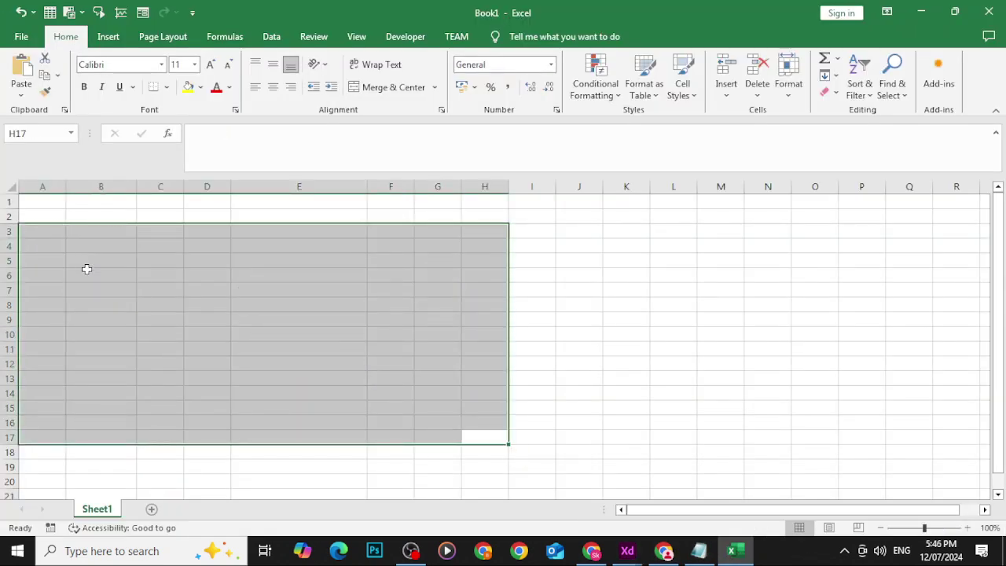
left_click(389, 333)
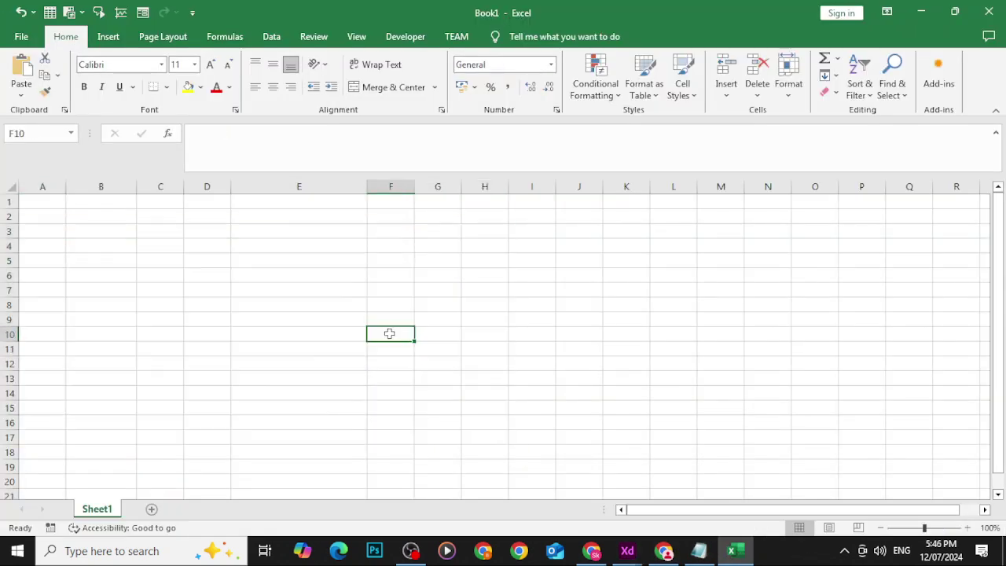
Rename the Sheet1 worksheet as "Student List".
right_click(98, 512)
left_click(142, 372)
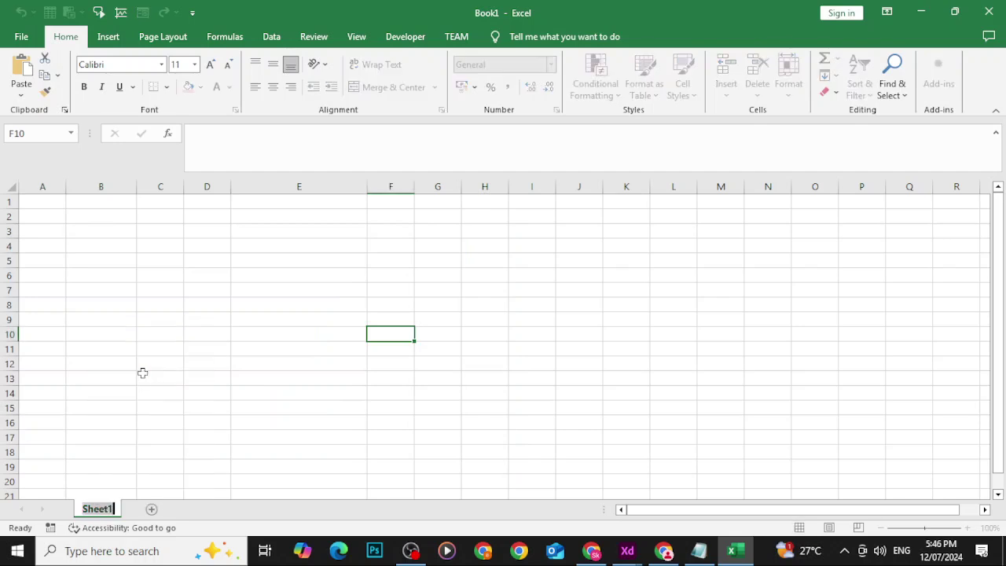
type("St")
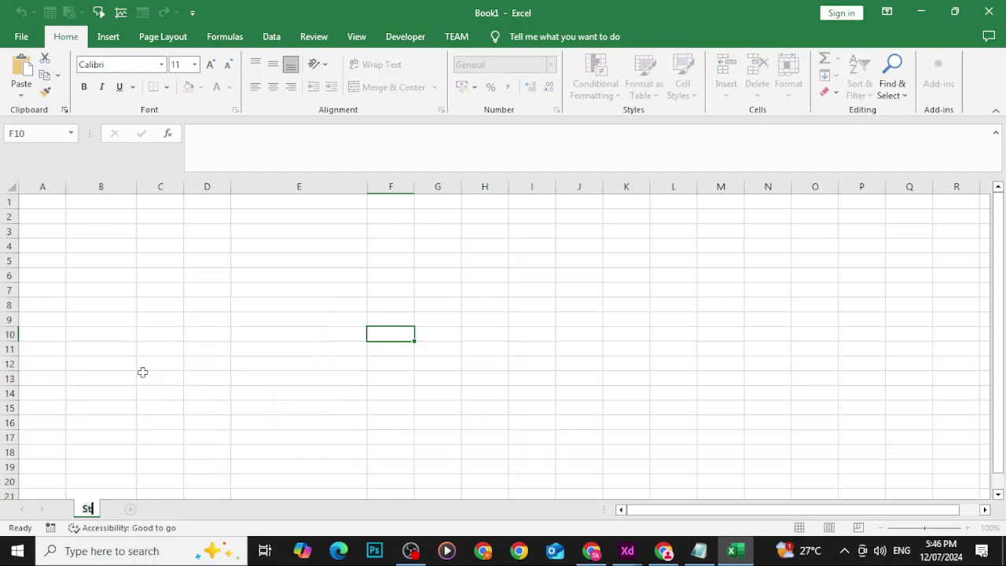
type("udent List")
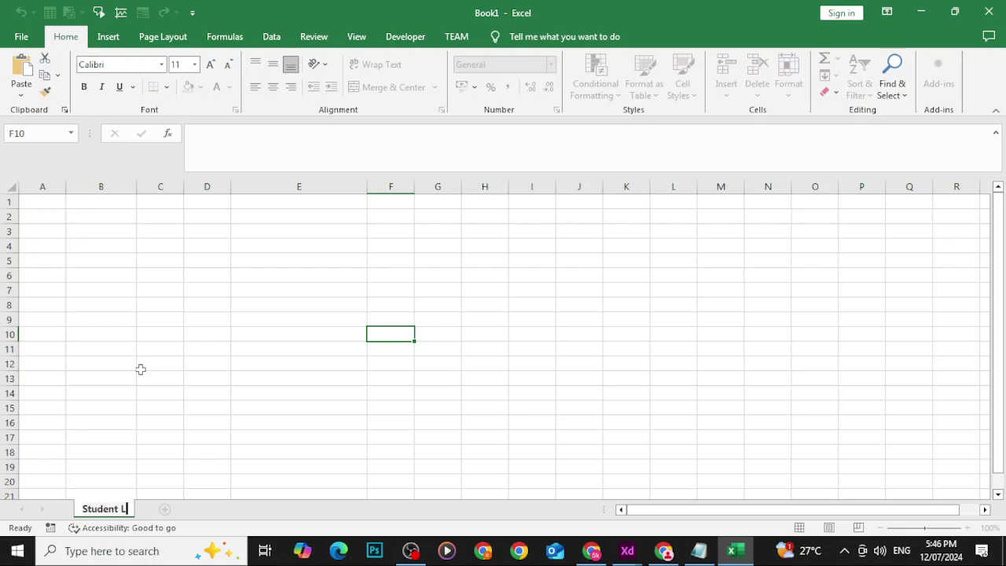
key("Return")
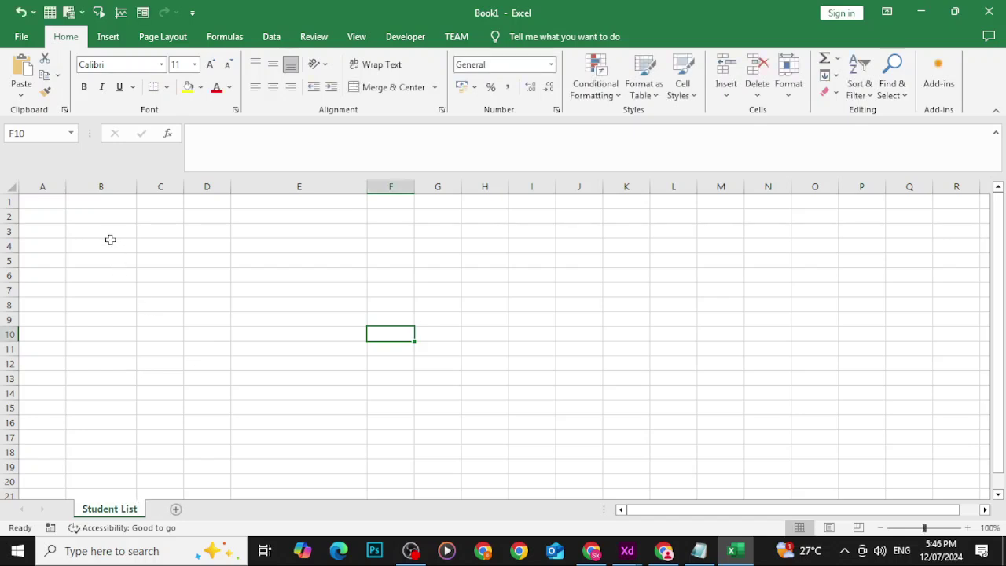
Enter three students' first names in cells B4 to B6.
left_click(112, 243)
type("Shahzab")
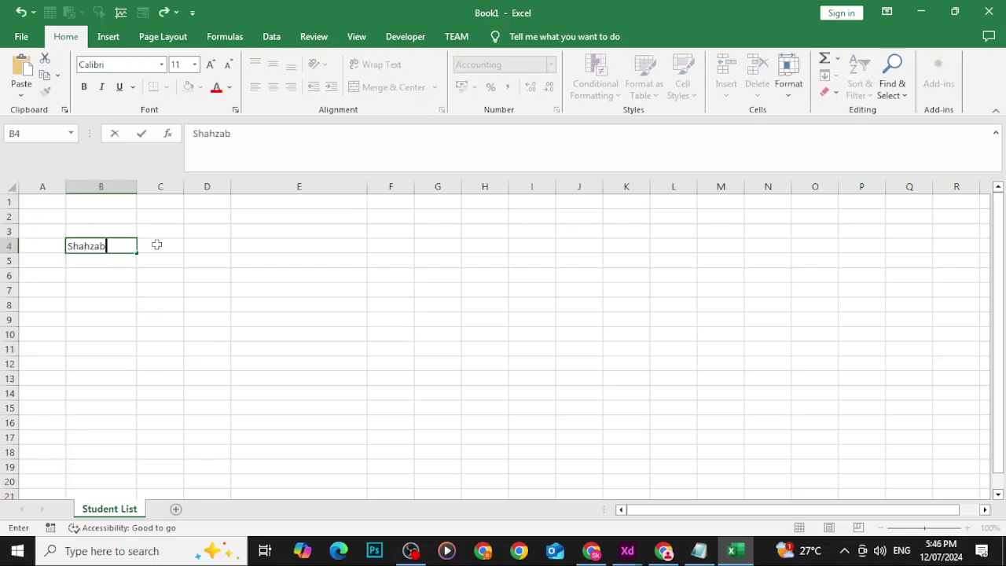
type("b")
key("Return")
type("Sye")
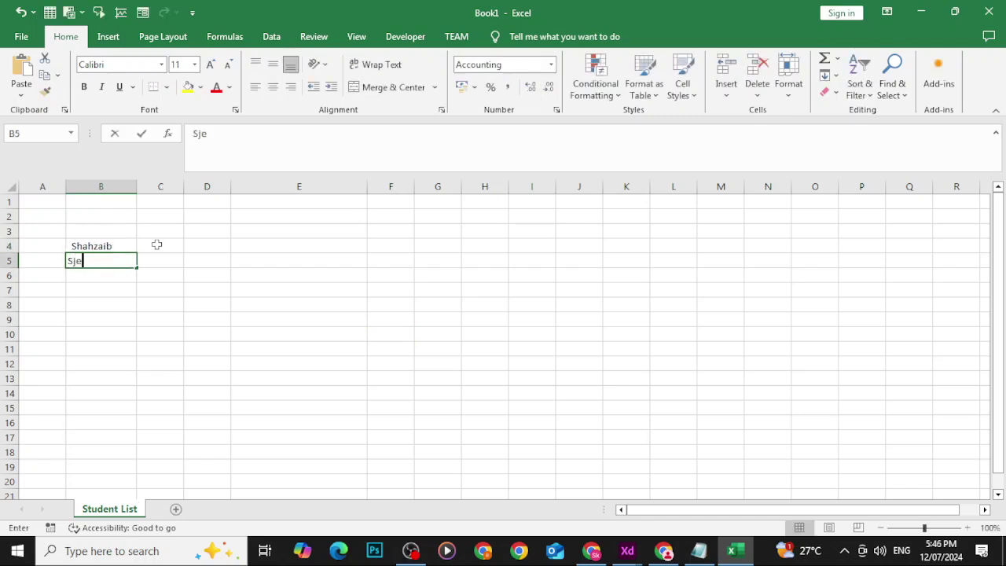
key("BackSpace")
key("BackSpace")
type("hehroz")
left_click(105, 283)
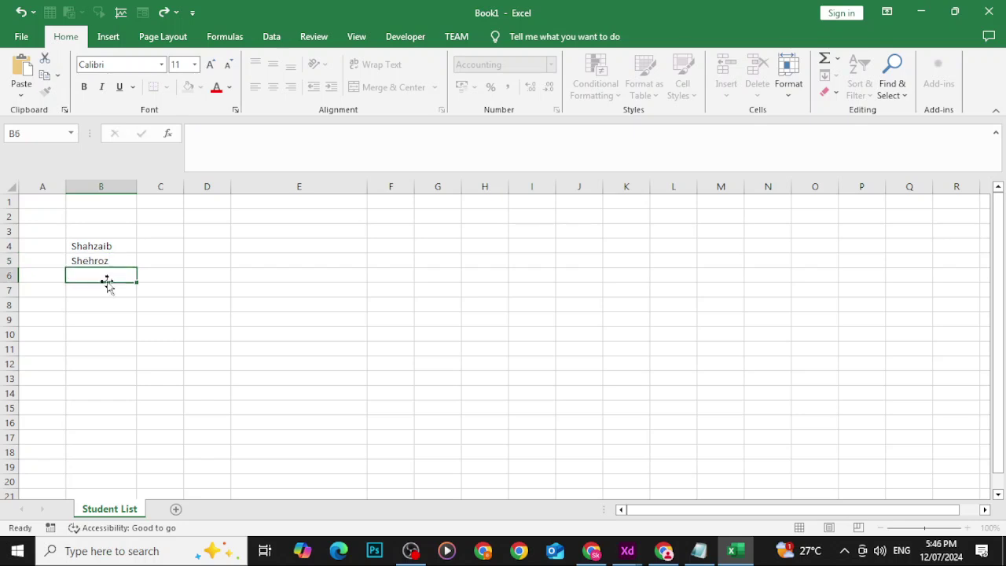
type("Zohaib")
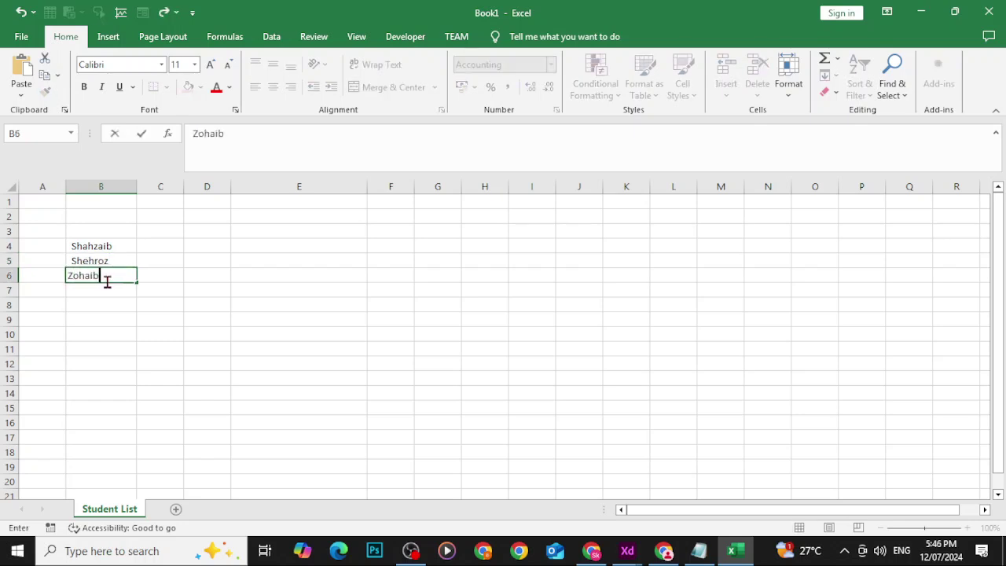
left_click(213, 279)
Enter the heading "Student List" in cell B2 above the names.
left_click(107, 216)
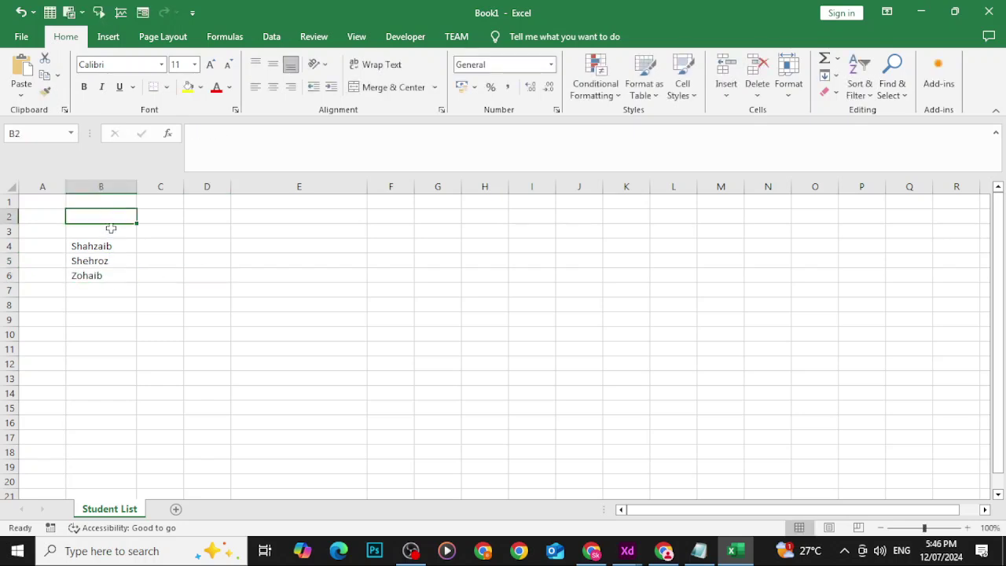
type("STudent ")
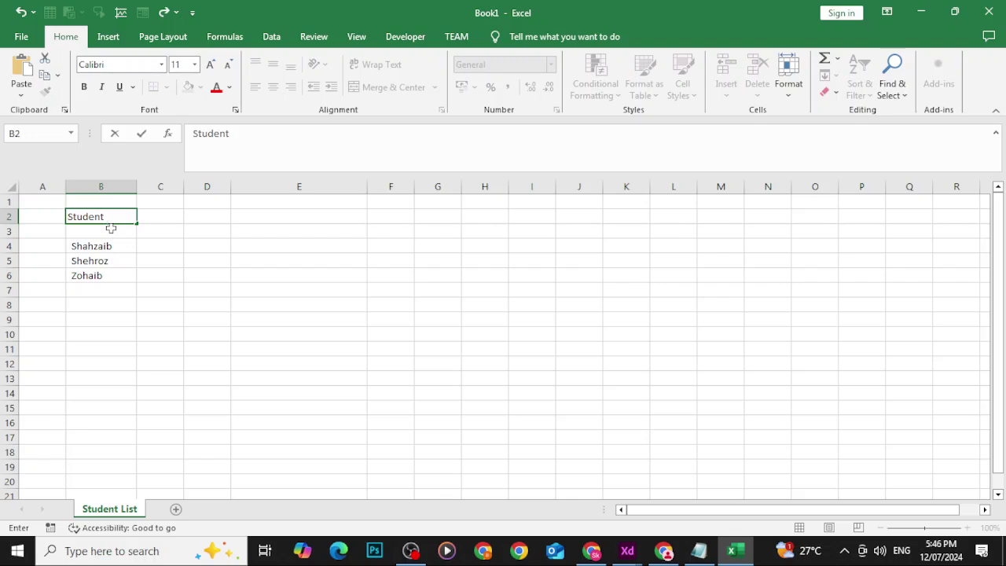
type("List")
Format the "Student List" heading in B2 with font size 20 and red text.
triple_click(188, 135)
left_click(211, 65)
left_click(211, 66)
left_click(210, 65)
left_click(211, 65)
left_click(210, 65)
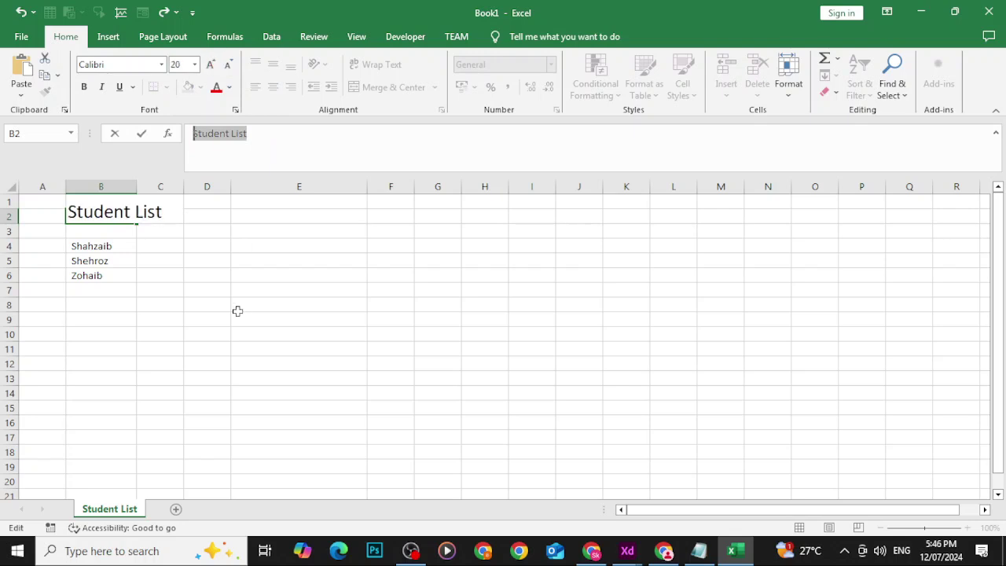
left_click(216, 88)
left_click(285, 304)
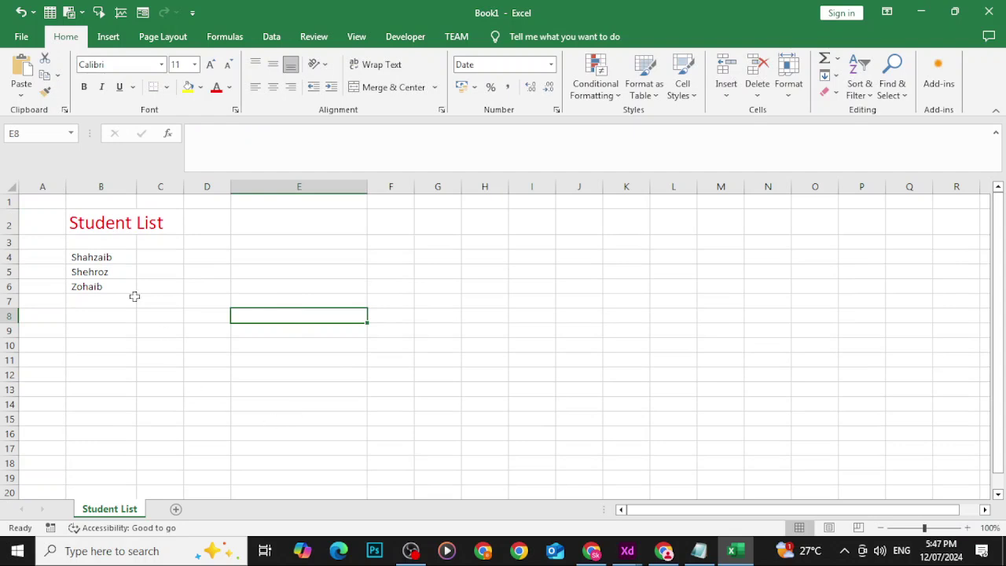
Fill the three student names in B4:B6 down repeatedly to cell B18.
left_click(95, 259)
left_click(159, 267)
left_click_drag(99, 256, 141, 464)
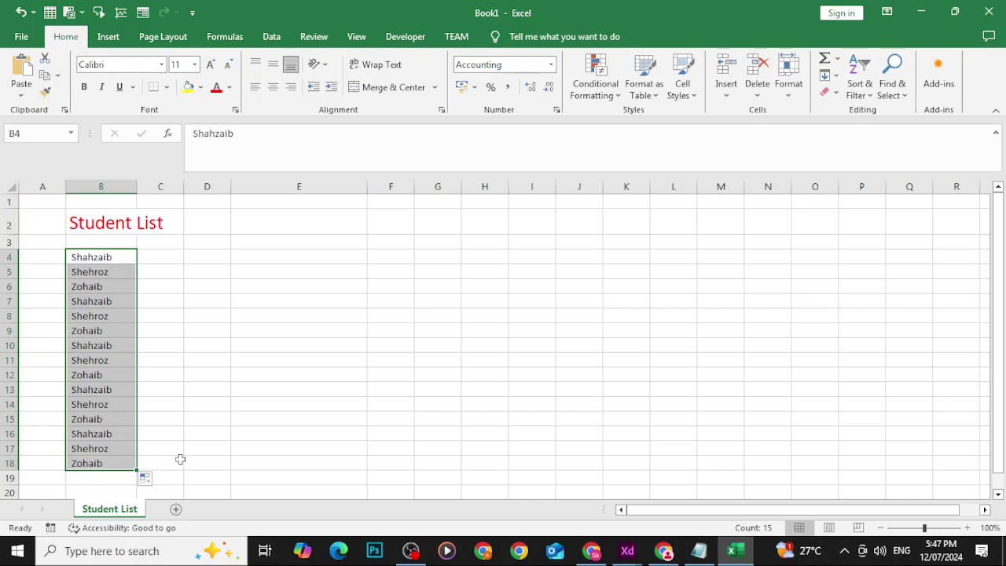
Number the students from 1 to 15 in cells A4:A18 with a fill series.
left_click(30, 256)
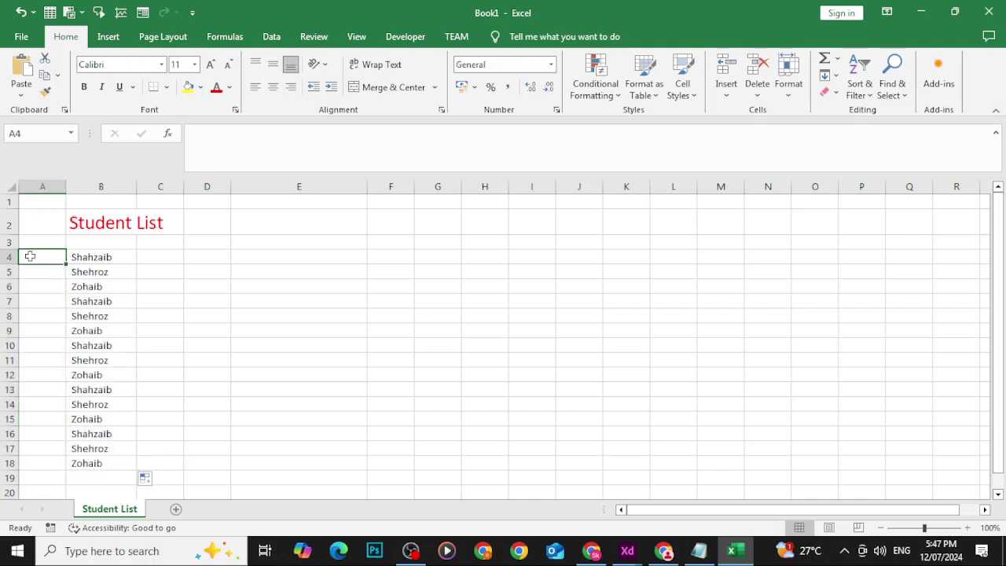
type("1")
key("Return")
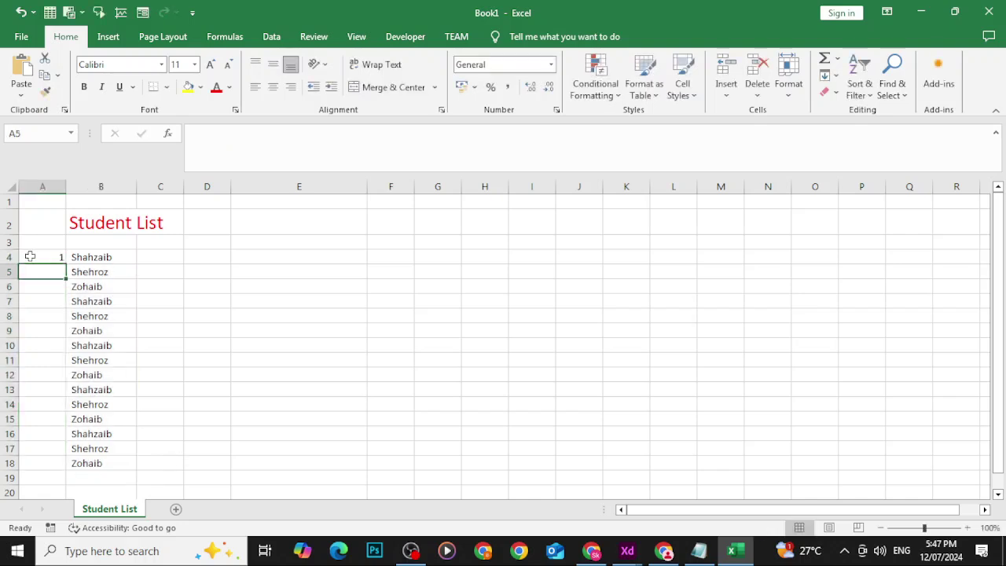
left_click(30, 256)
left_click_drag(66, 264, 68, 467)
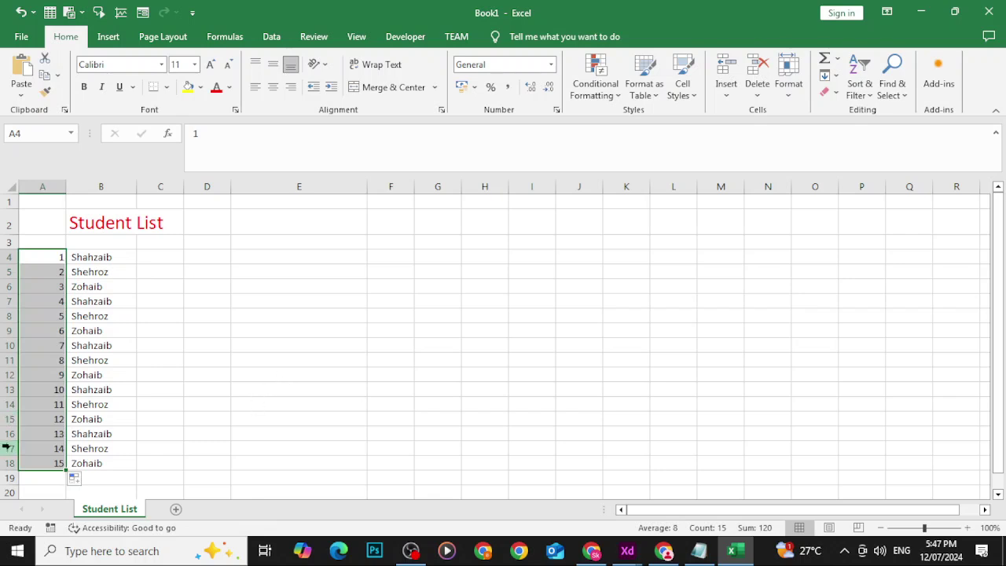
Add a new worksheet after Student List and name it "Instructors List".
left_click(177, 512)
right_click(177, 511)
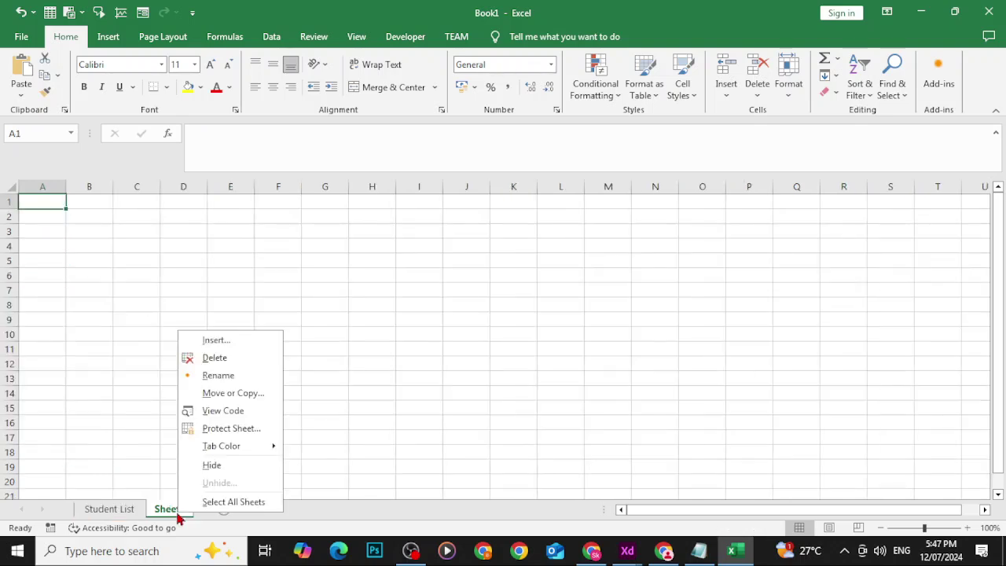
left_click(201, 372)
type("In")
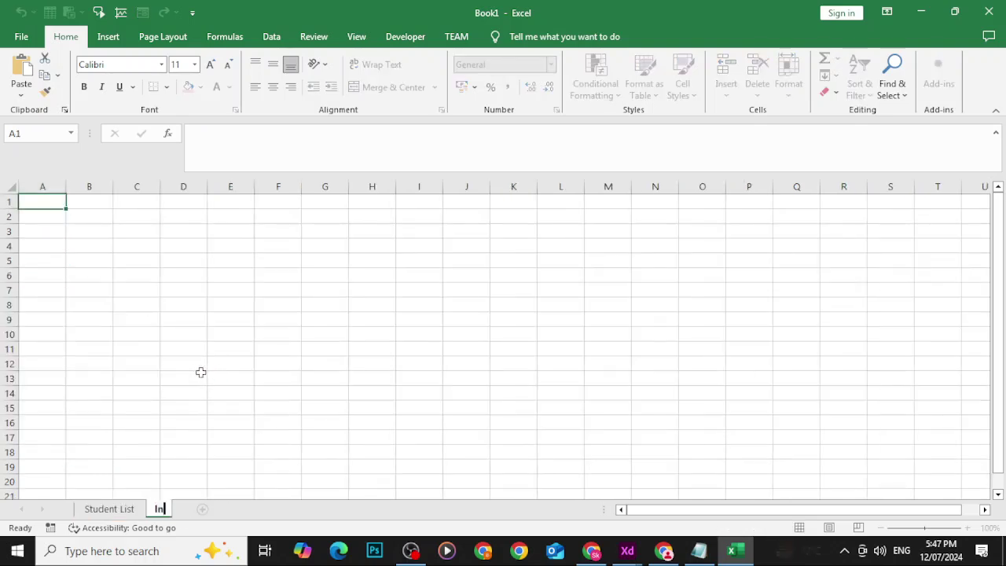
type("structio")
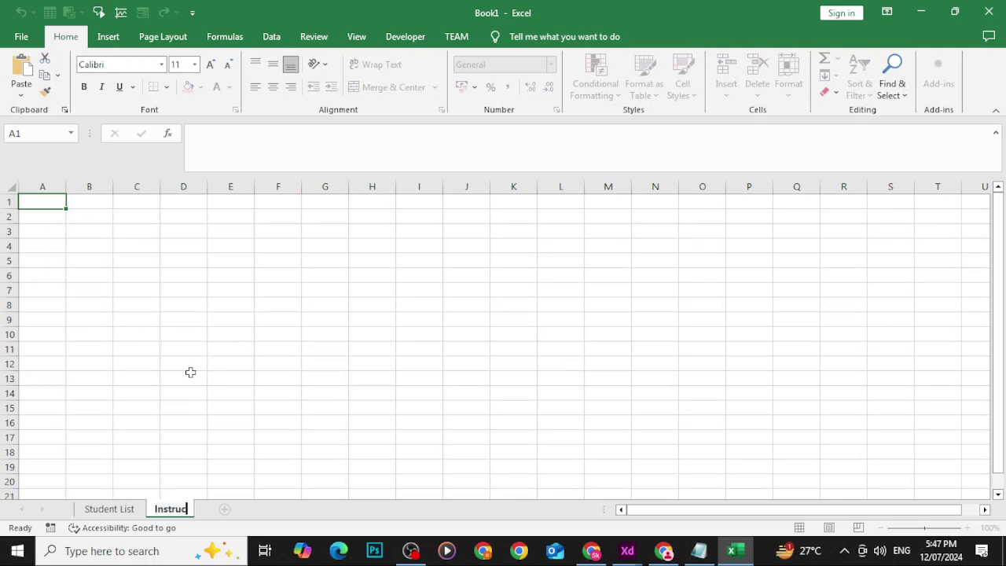
key("BackSpace")
key("BackSpace")
key("BackSpace")
type("o")
key("BackSpace")
type("tion")
key("BackSpace")
key("BackSpace")
key("BackSpace")
key("BackSpace")
type("tors")
key("Return")
type("List")
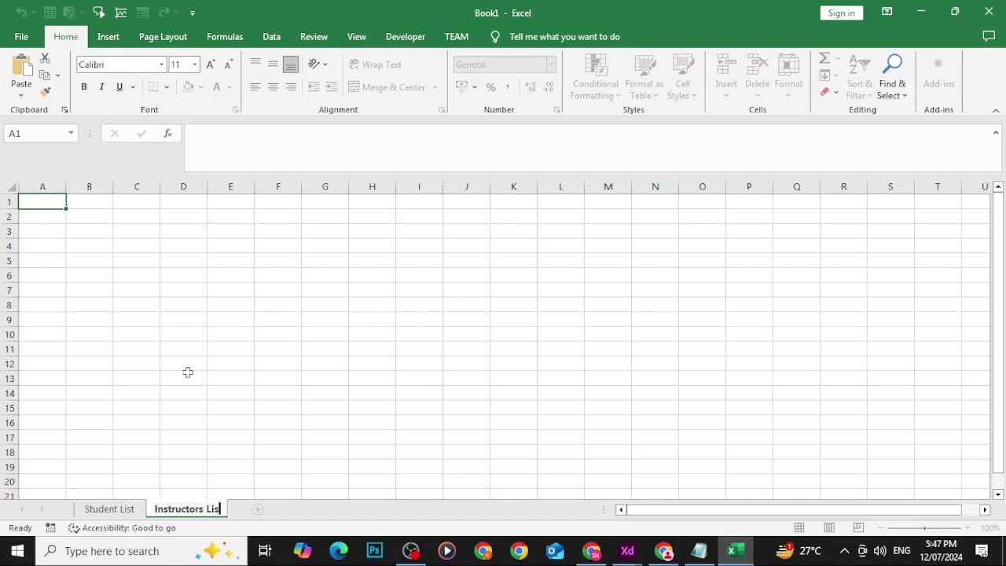
key("Return")
Copy the heading in B2 of the Student List sheet into cell B3 of the Instructors List sheet.
left_click(109, 509)
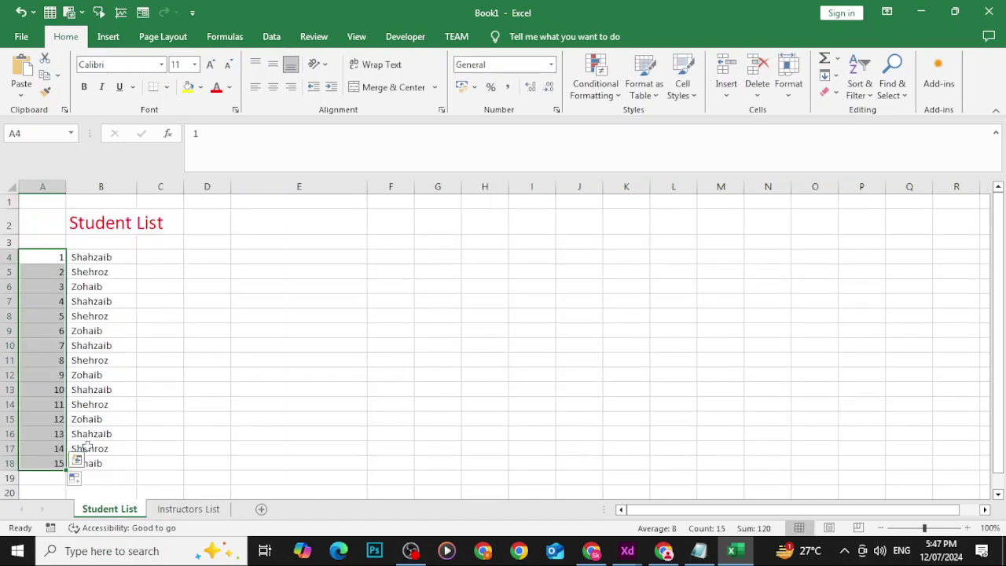
left_click(107, 220)
key("ctrl+c")
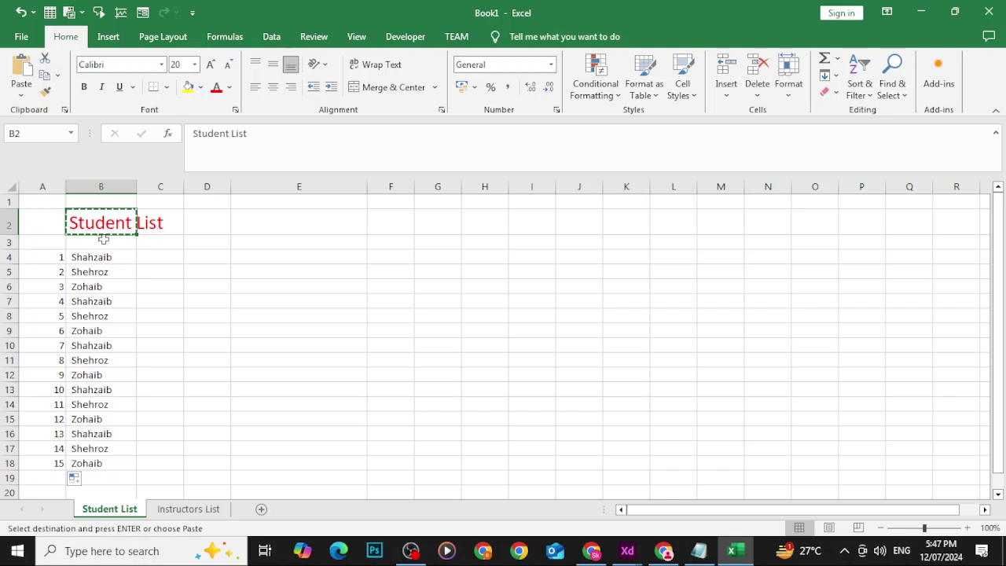
left_click(170, 512)
left_click(97, 236)
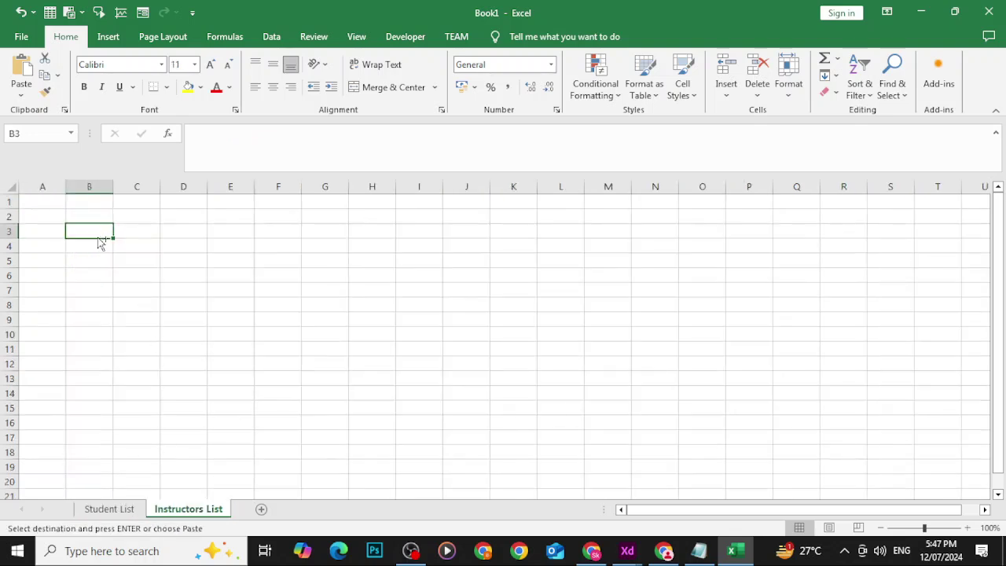
key("ctrl+v")
Change the copied heading in cell B3 of the Instructors List sheet to "Instructors List".
left_click(220, 134)
double_click(215, 135)
type("Instru")
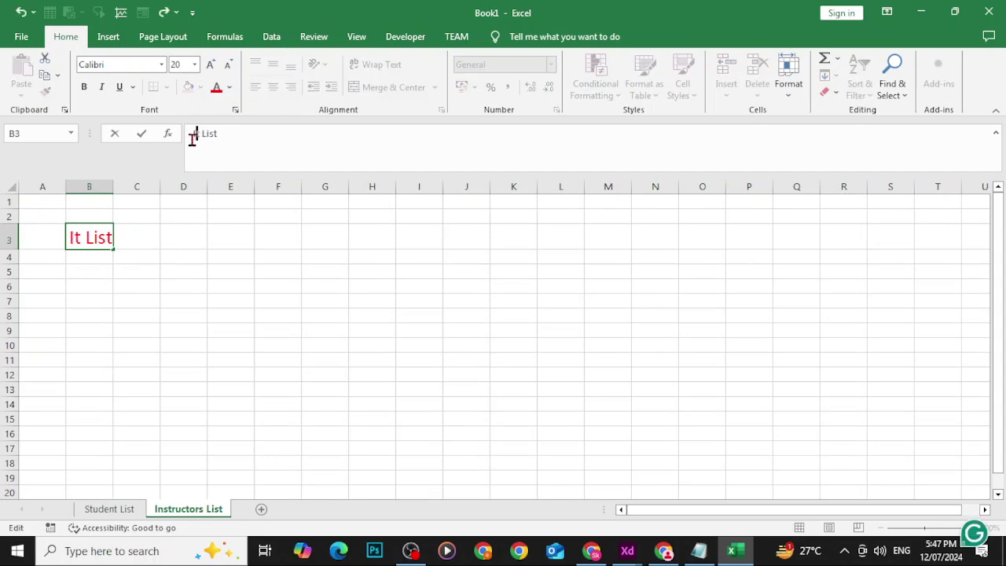
type("c")
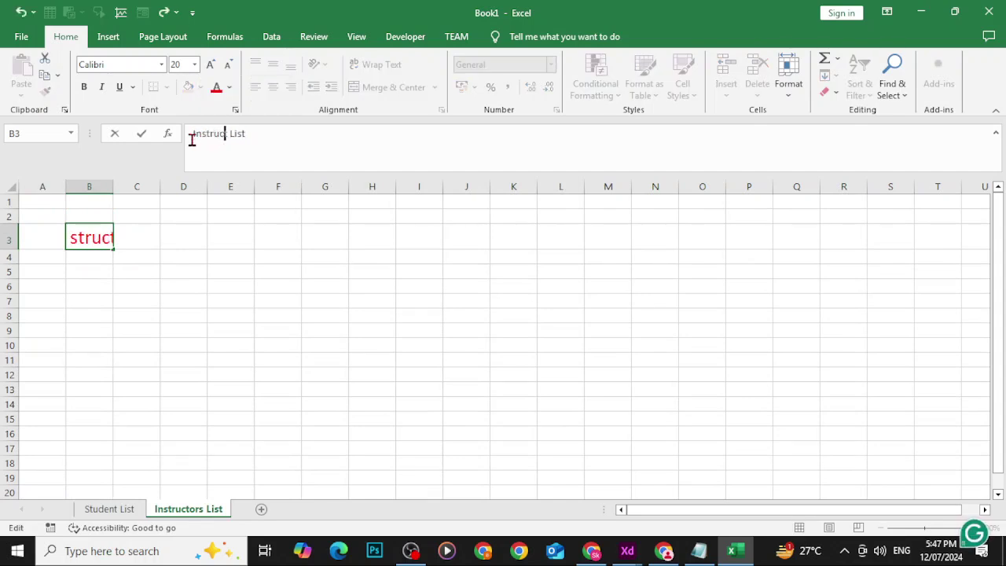
type("to")
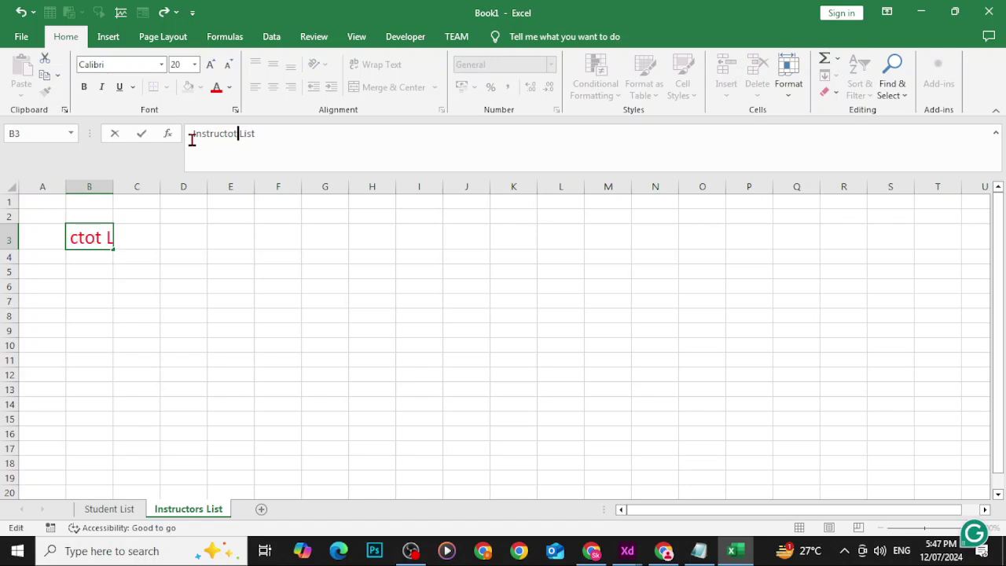
type("rs")
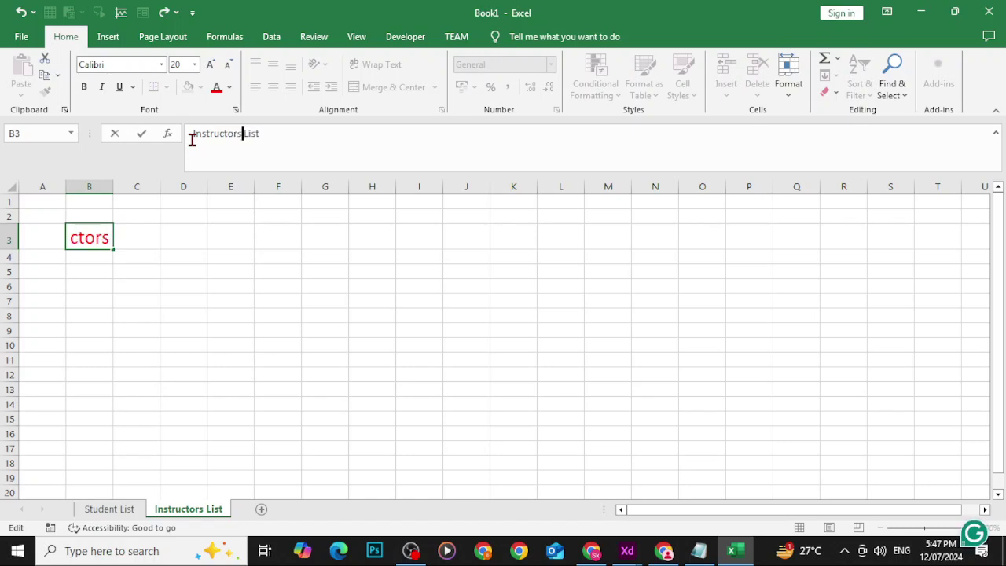
left_click(278, 186)
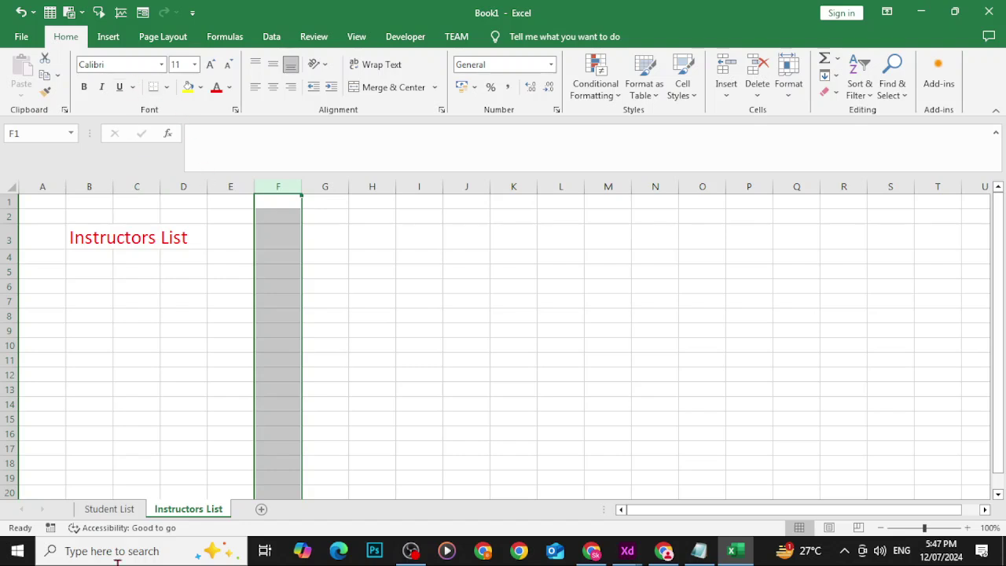
Copy the numbered name list A4:B18 from the Student List sheet into the Instructors List sheet starting at B5.
left_click(94, 509)
left_click_drag(105, 257, 64, 255)
left_click(187, 451)
key("ctrl+c")
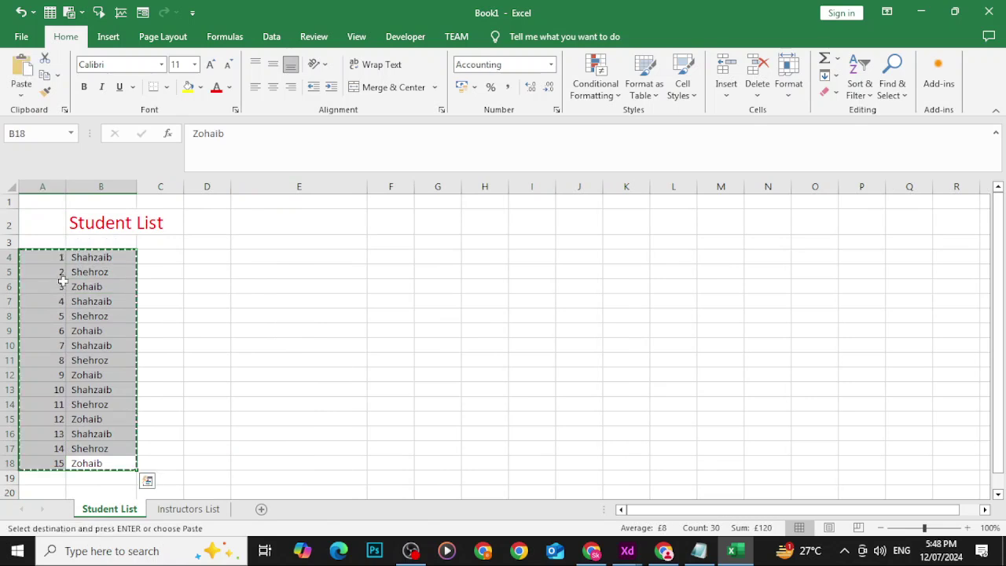
left_click(184, 509)
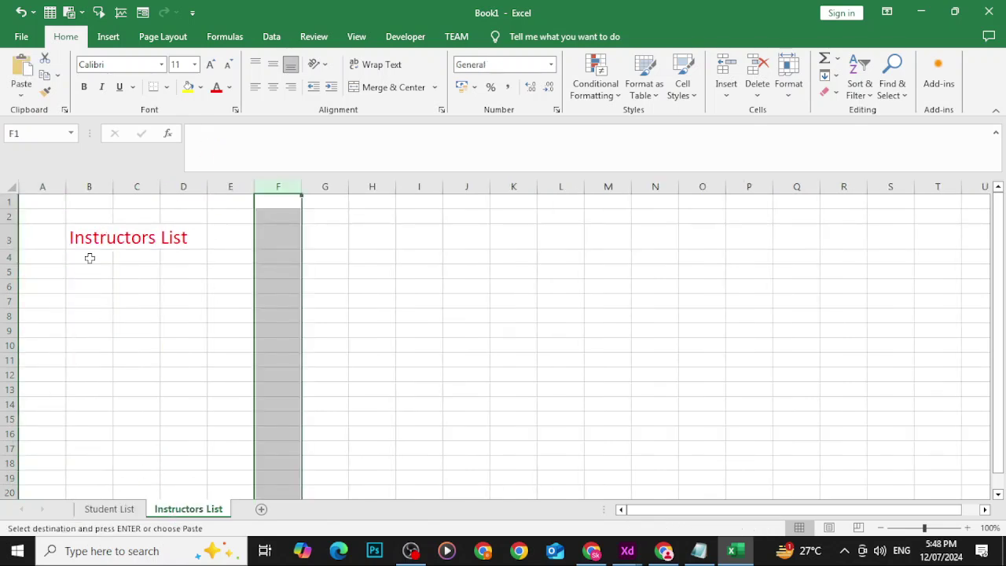
left_click(70, 273)
key("ctrl+v")
left_click(320, 366)
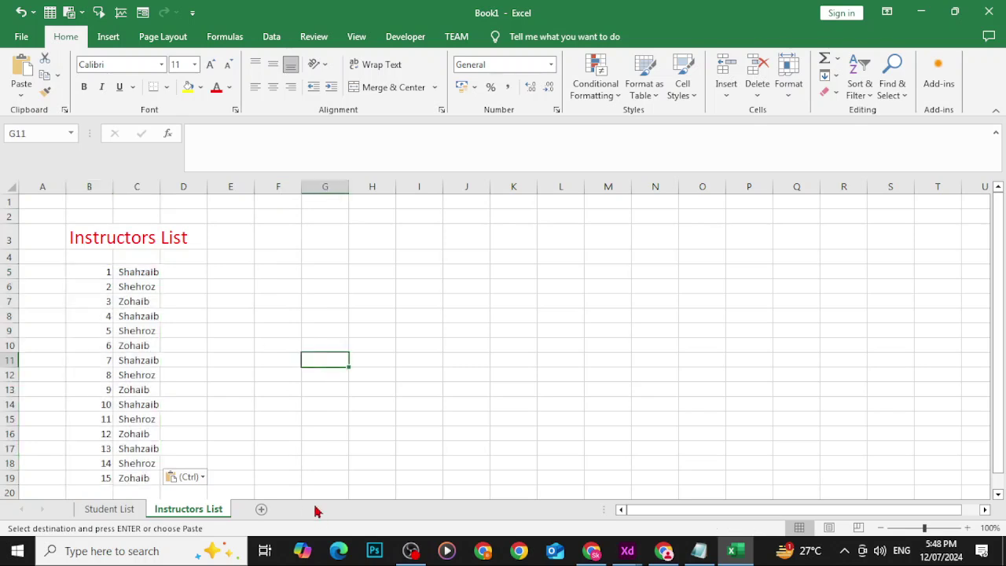
Add a new worksheet after Instructors List and name it "Admin List".
left_click(262, 510)
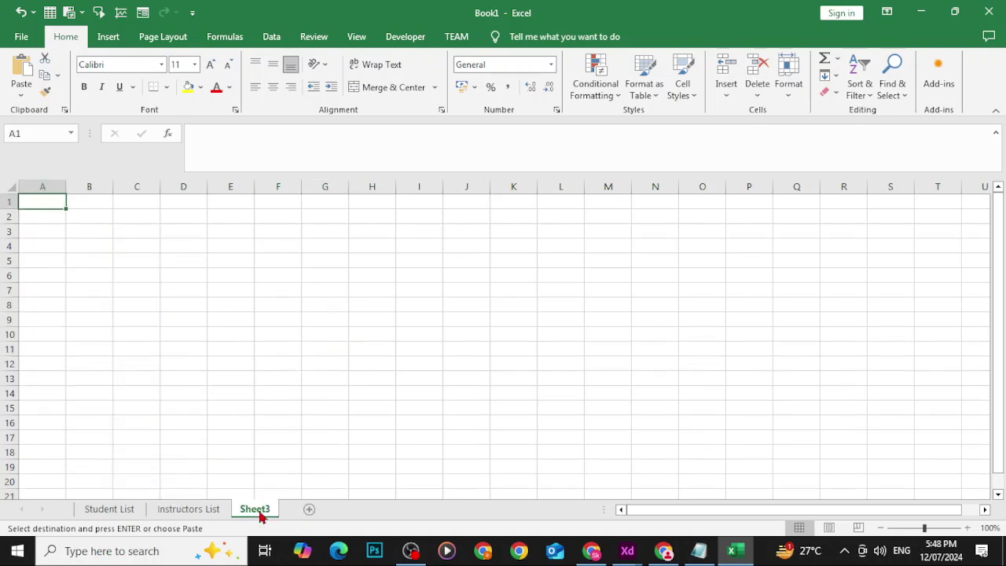
right_click(262, 516)
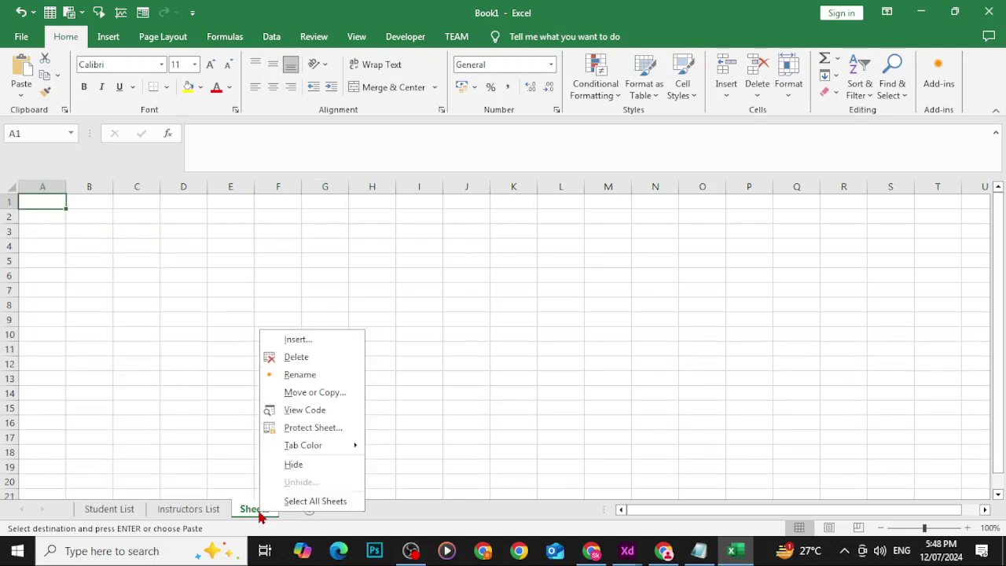
left_click(315, 373)
type("Admin List")
left_click(314, 371)
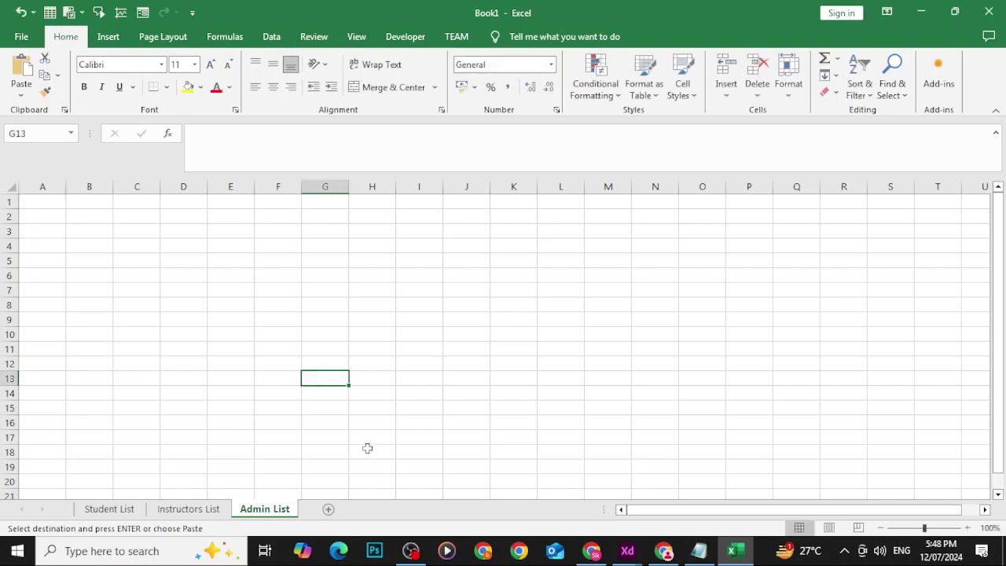
left_click(411, 550)
left_click(782, 357)
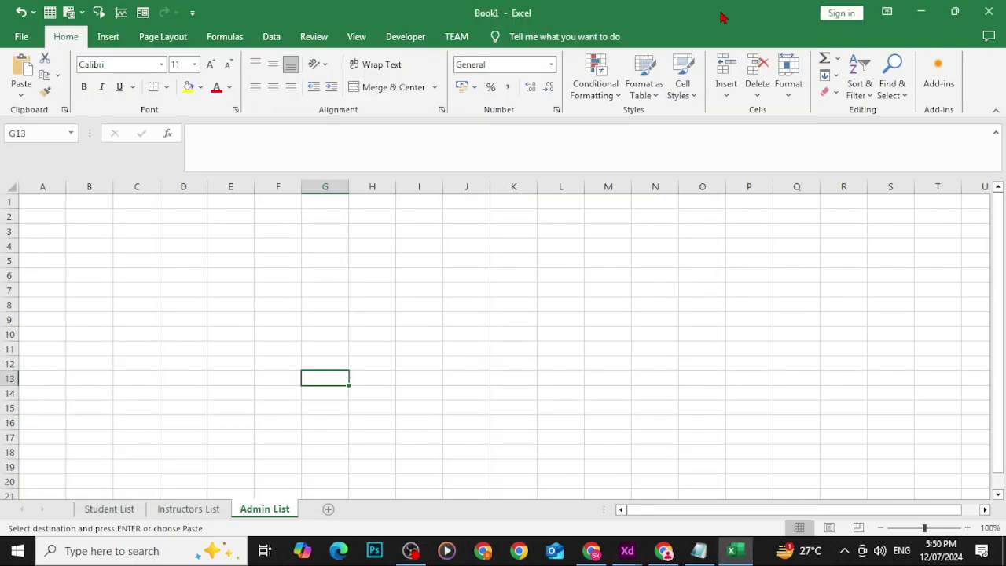
left_click(716, 11)
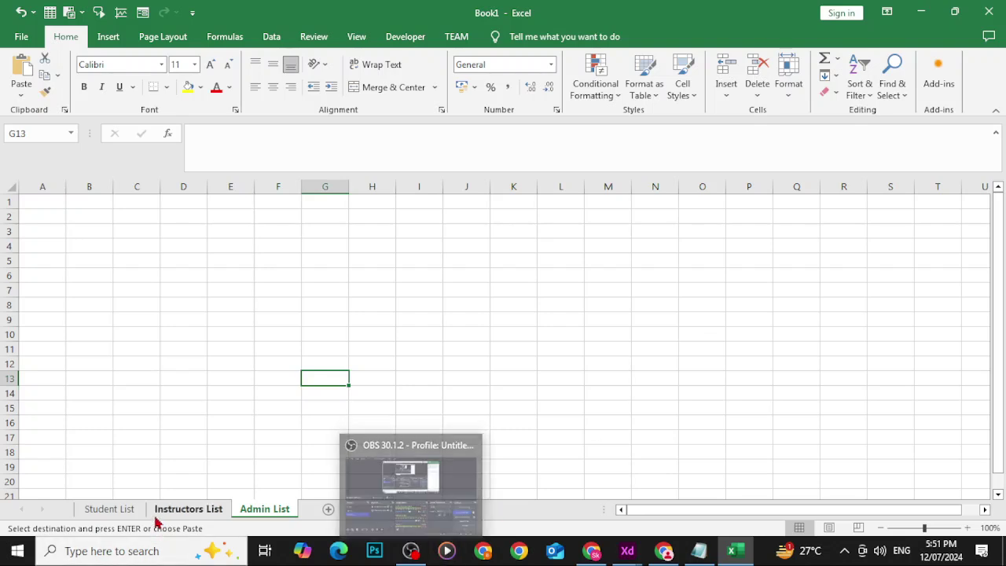
Review the Student List, Instructors List and Admin List sheets in turn.
left_click(110, 508)
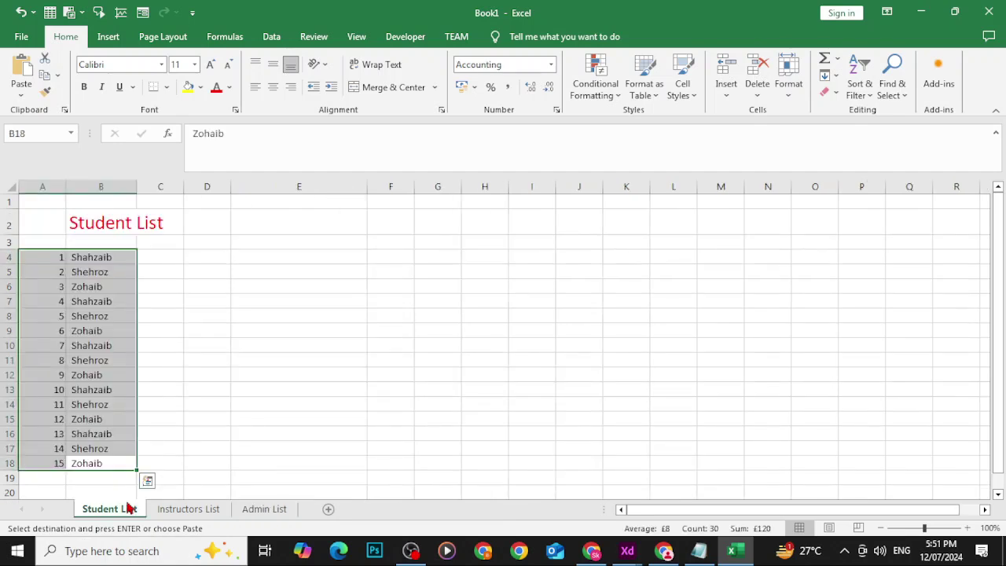
left_click(167, 510)
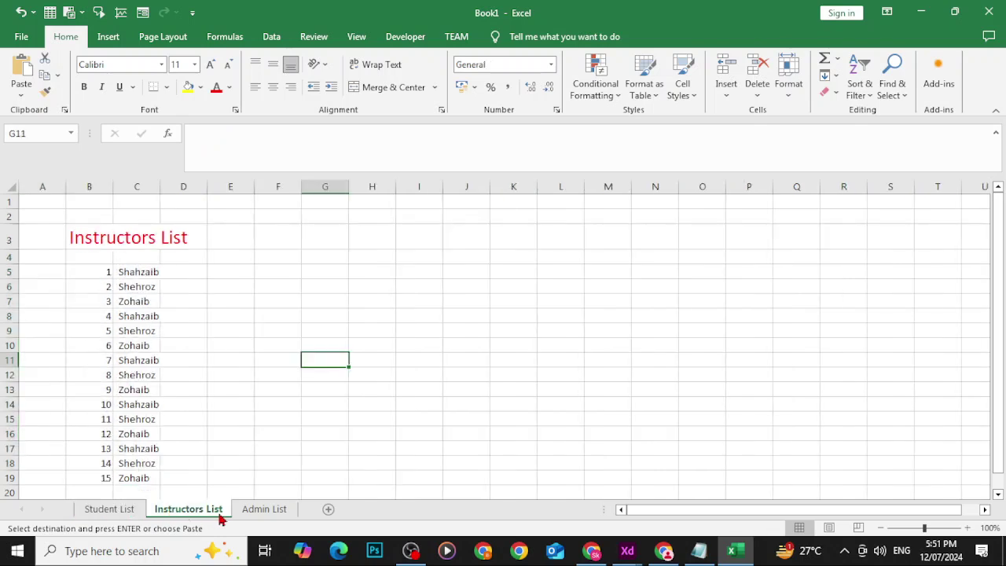
left_click(254, 511)
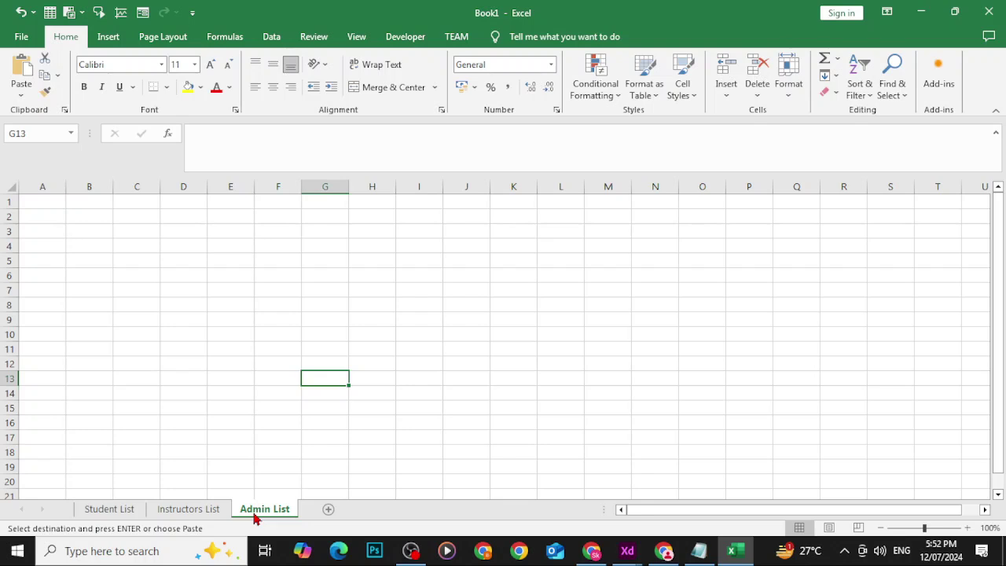
Enter 25, 34 and 46 in cells I5:I7 of the Instructors List sheet and extend the series down to I13.
left_click(185, 510)
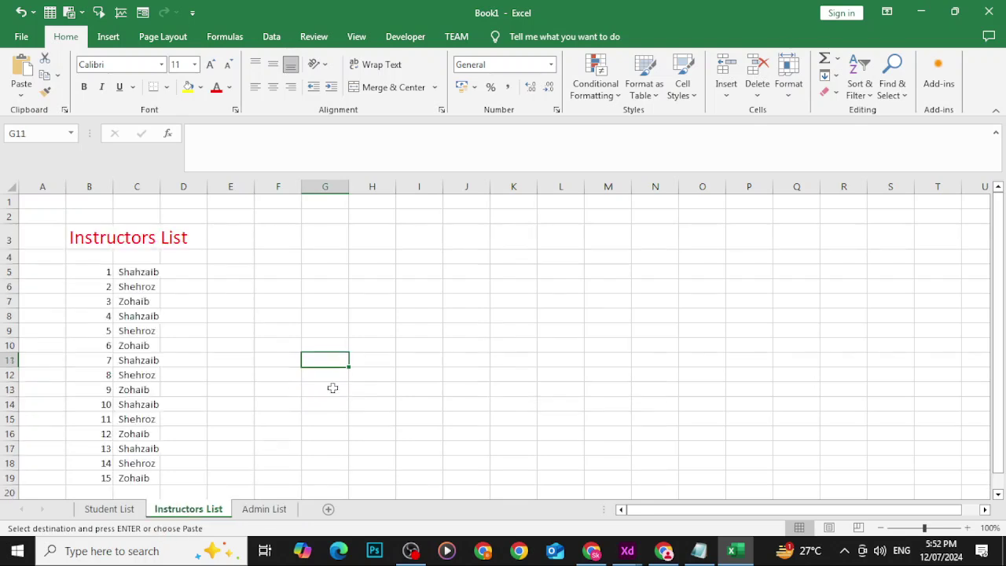
left_click(427, 275)
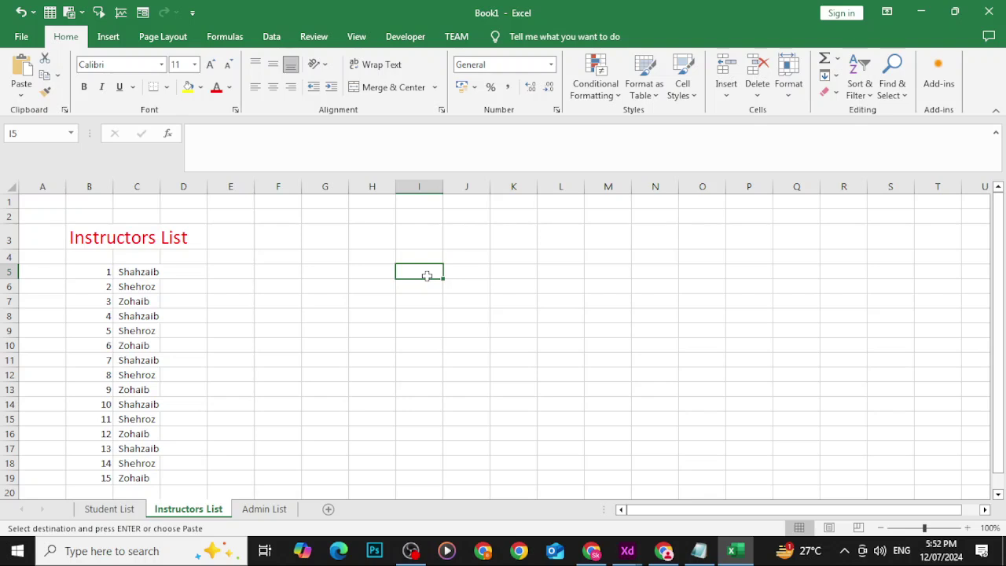
type("25")
key("Return")
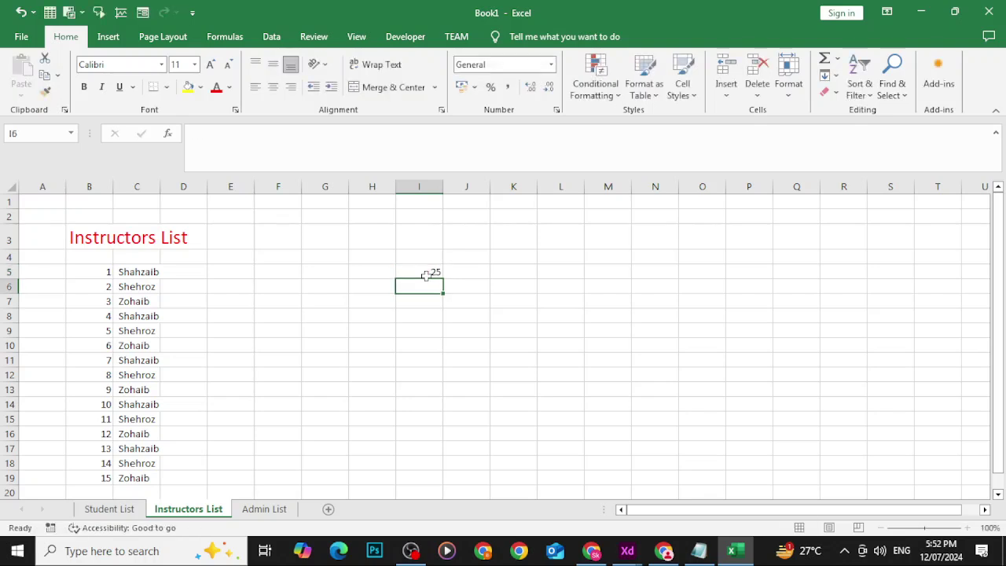
type("34")
key("Return")
type("46")
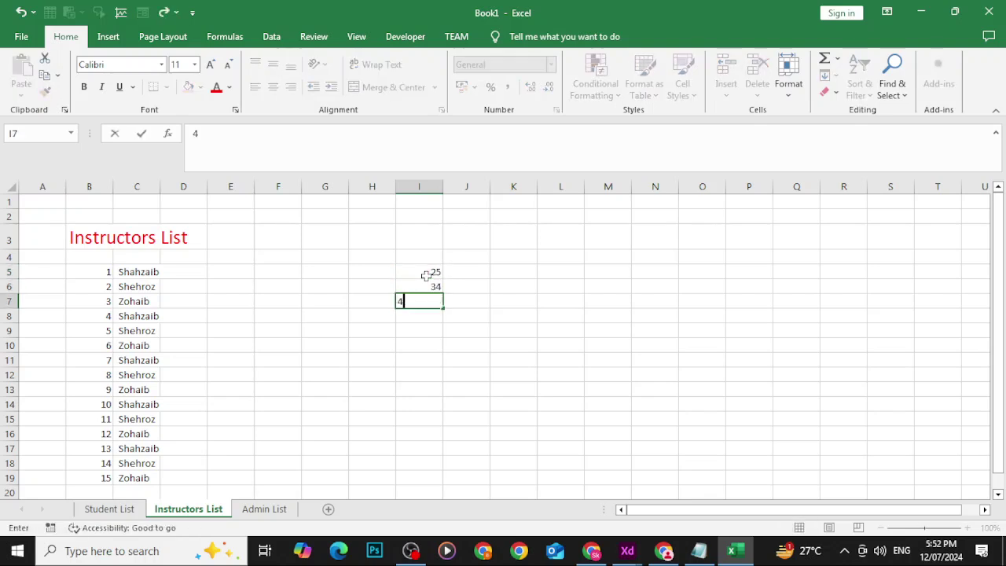
key("Return")
left_click_drag(412, 272, 443, 394)
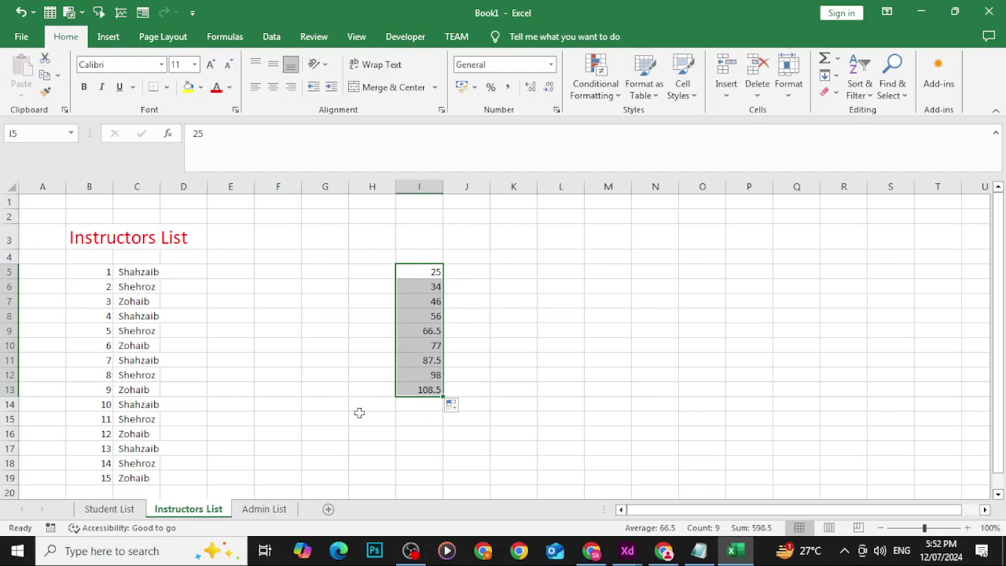
Label cell H15 "Sum" and total I5:I13 in cell I15 with the SUM function.
left_click(349, 420)
type("Sum")
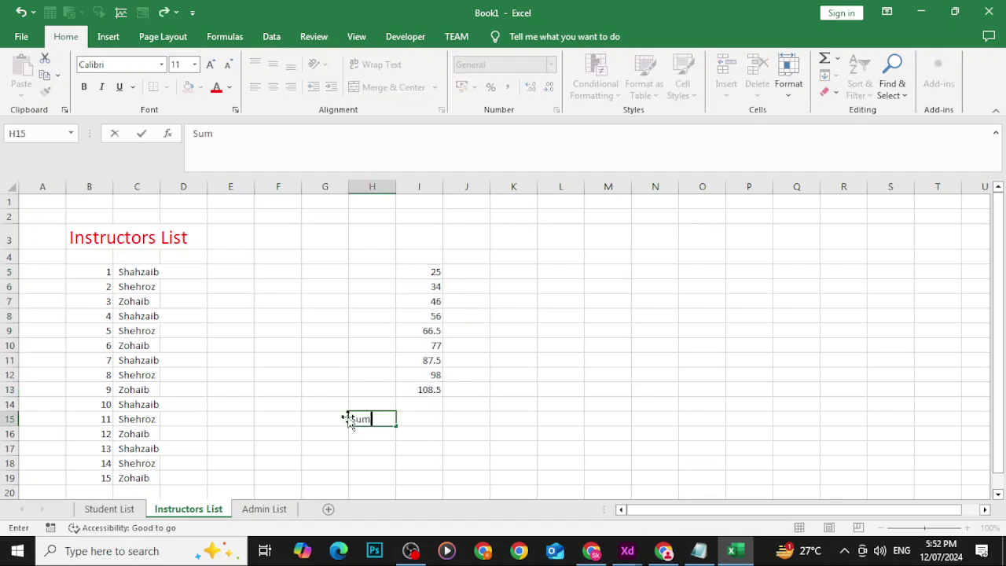
left_click(420, 430)
left_click(422, 420)
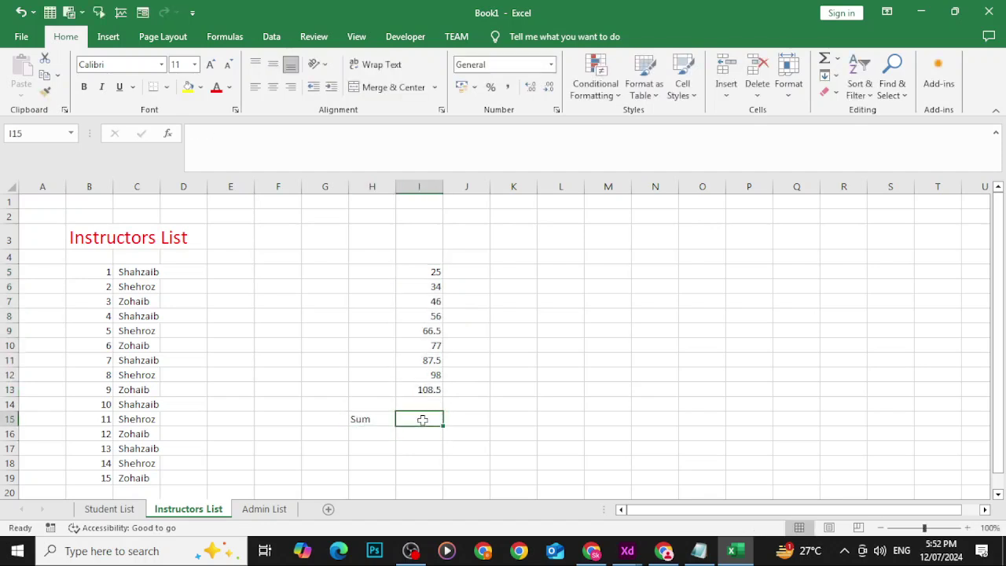
type("=")
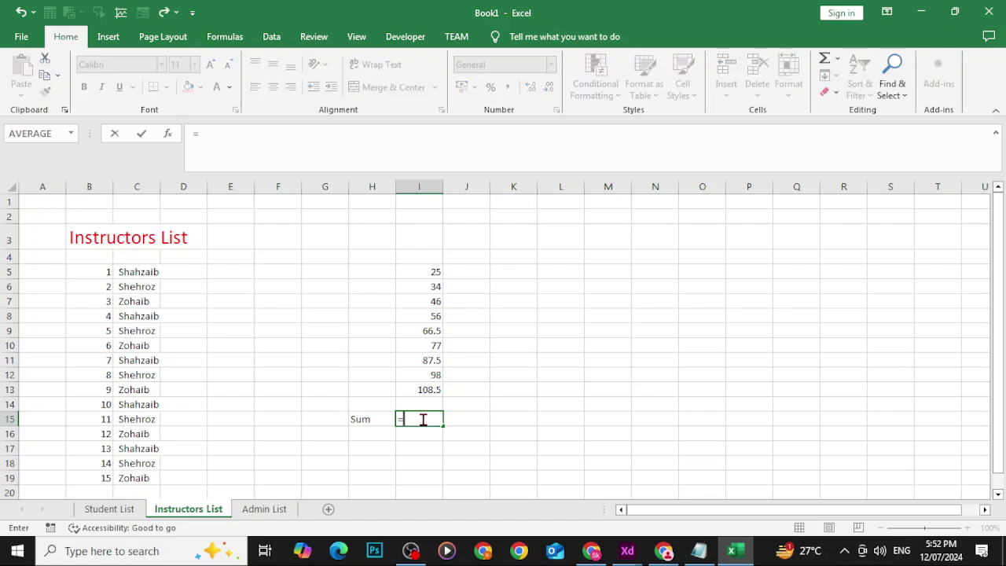
type("smu(")
key("BackSpace")
key("BackSpace")
key("BackSpace")
type("um")
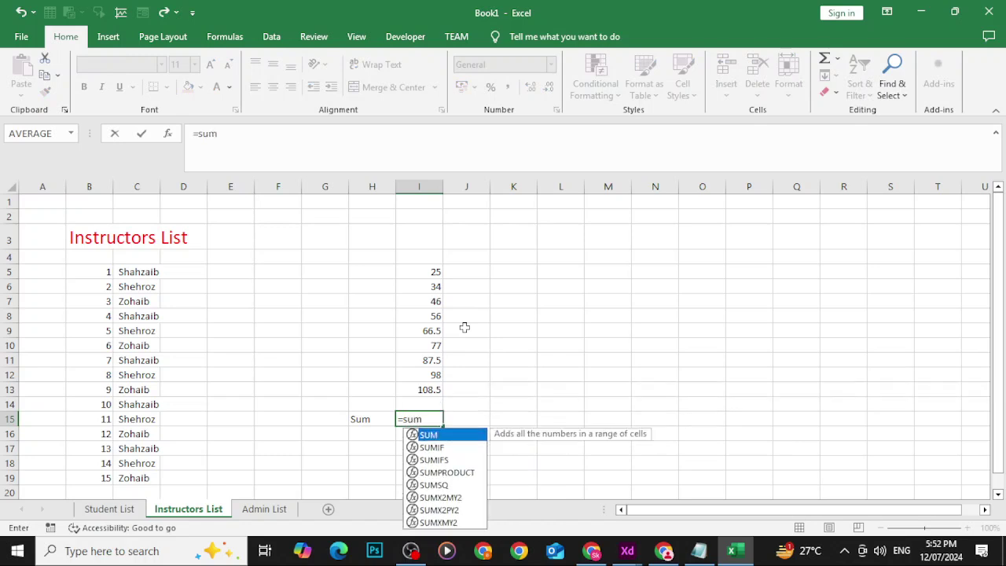
type("(")
left_click_drag(434, 272, 424, 389)
key("Return")
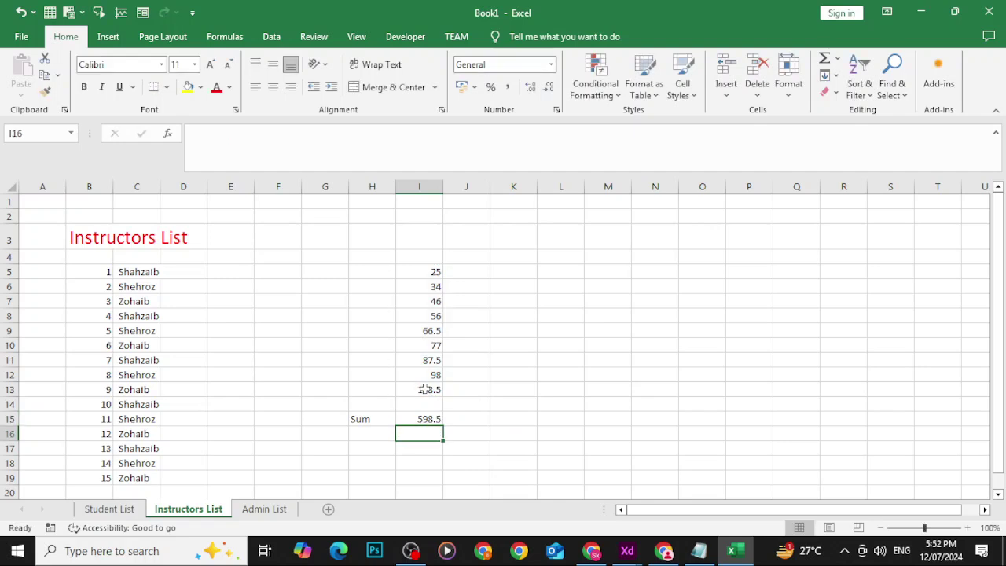
Change the first number of the summed column, in cell I5, to 35.
left_click(437, 271)
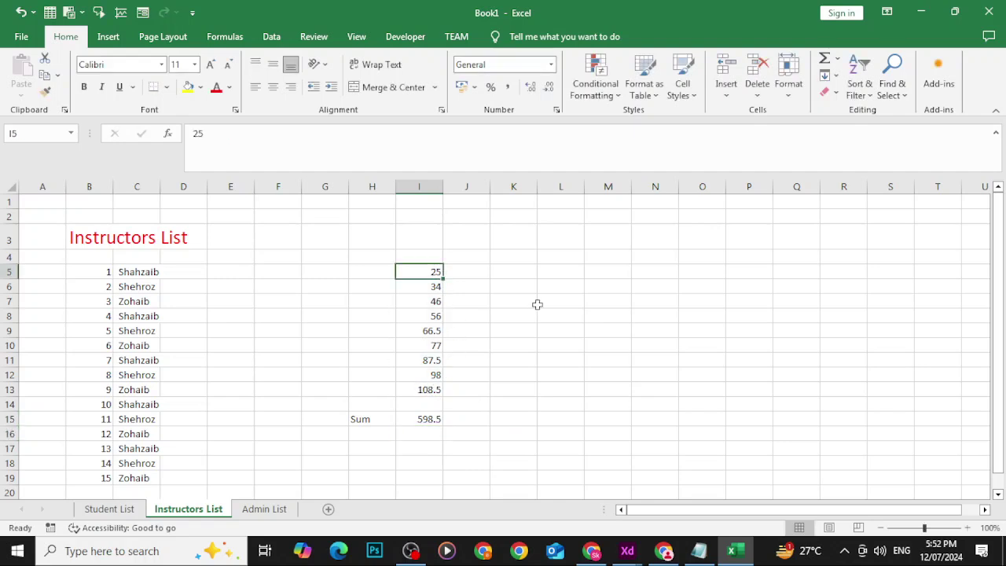
type("35")
key("Return")
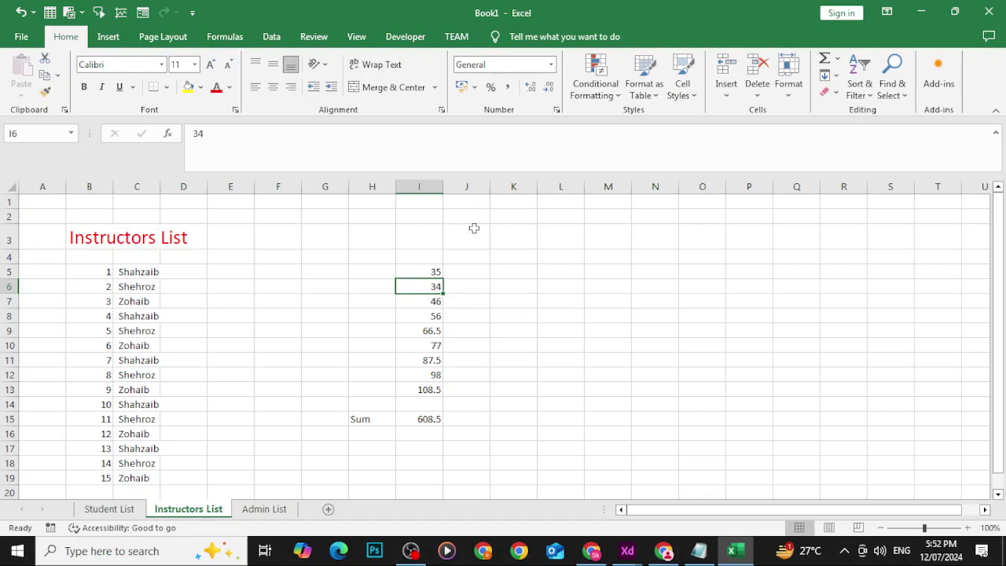
Switch to Chrome and read the GCFGlobal Multiple Worksheets lesson's sections on inserting and copying a worksheet.
left_click(664, 550)
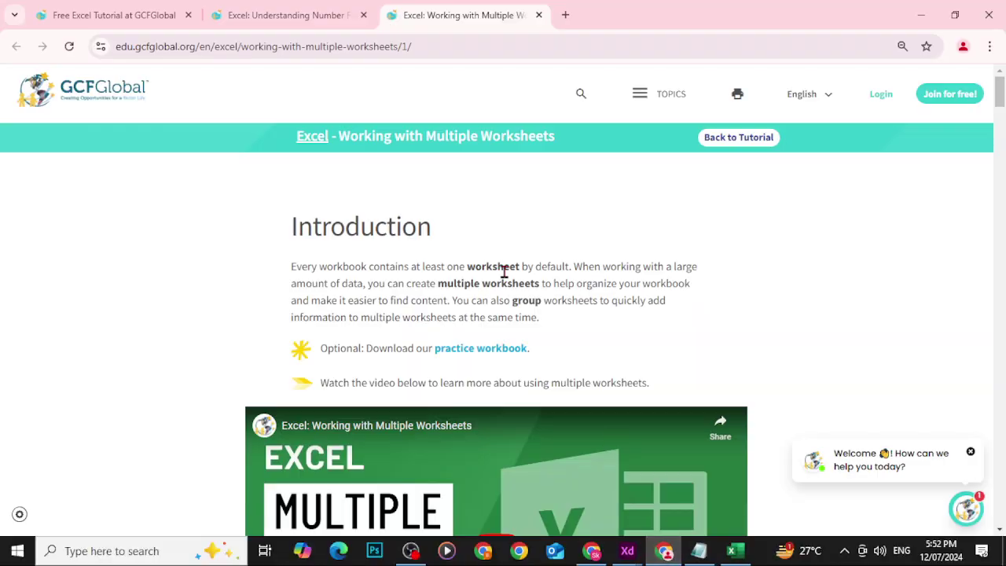
scroll(510, 282, "down", 3)
scroll(520, 292, "down", 4)
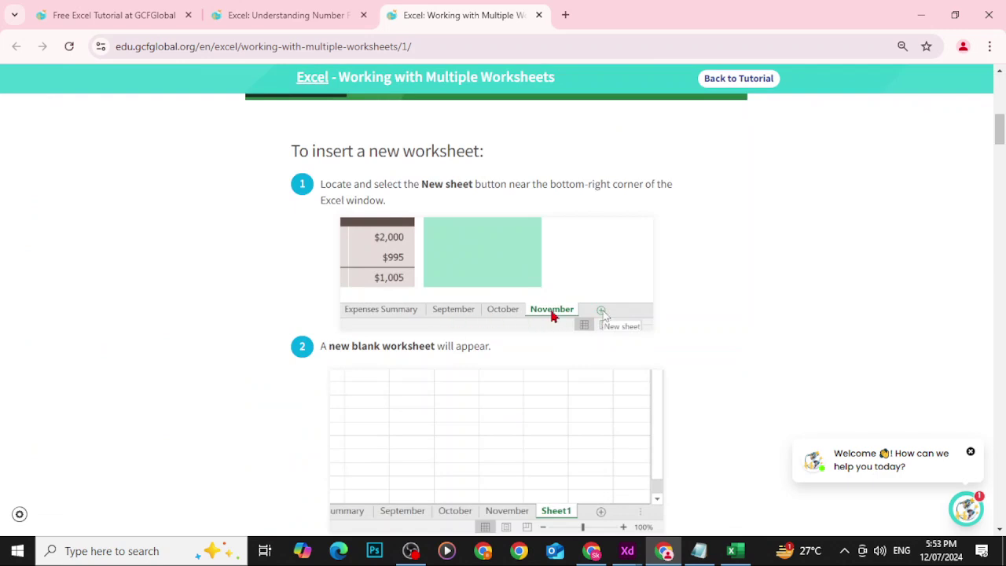
scroll(552, 315, "down", 2)
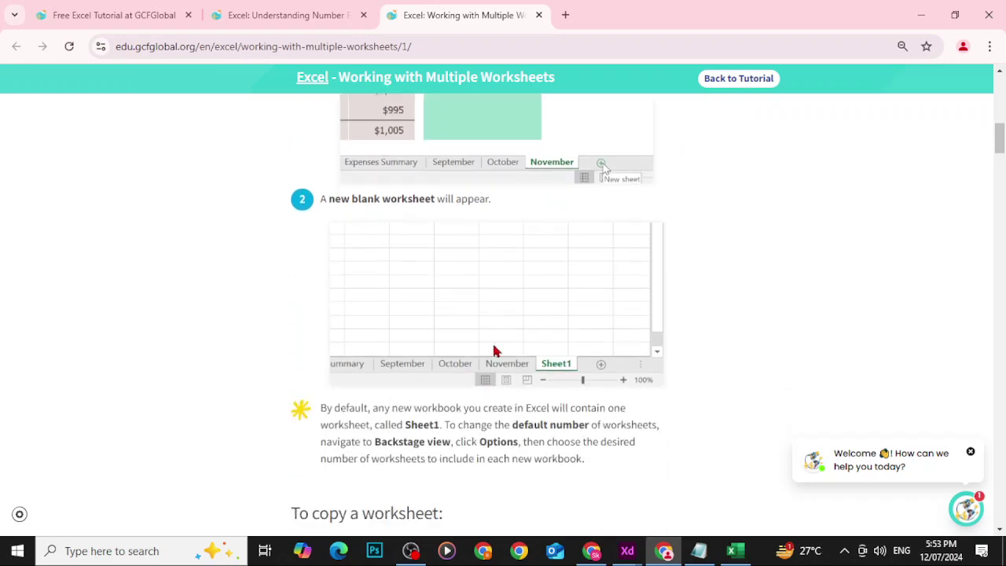
scroll(382, 254, "down", 4)
scroll(424, 258, "up", 2)
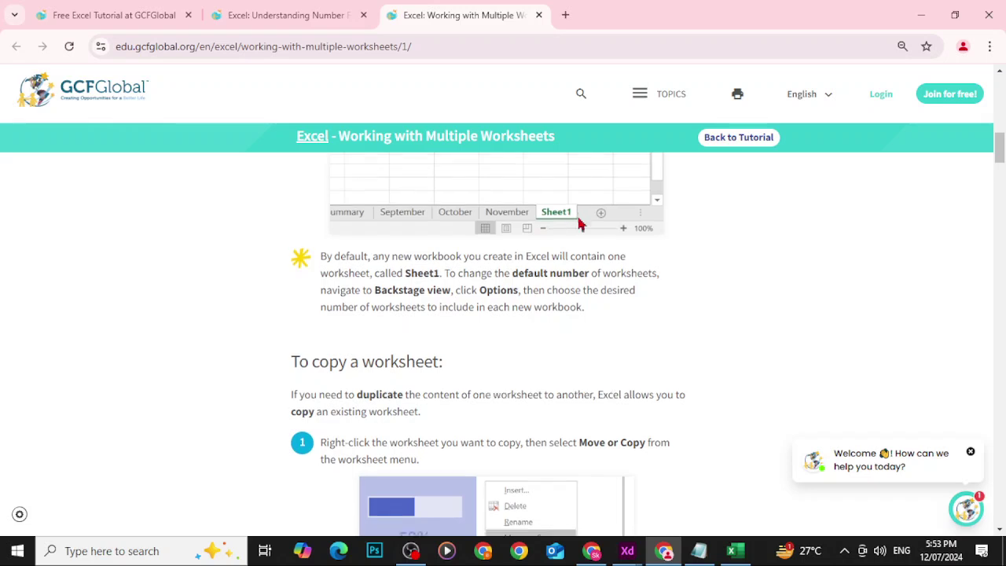
scroll(522, 252, "down", 2)
scroll(432, 251, "down", 3)
Switch to Excel, create a copy of the Admin List sheet before Student List, and delete that copy.
left_click(734, 550)
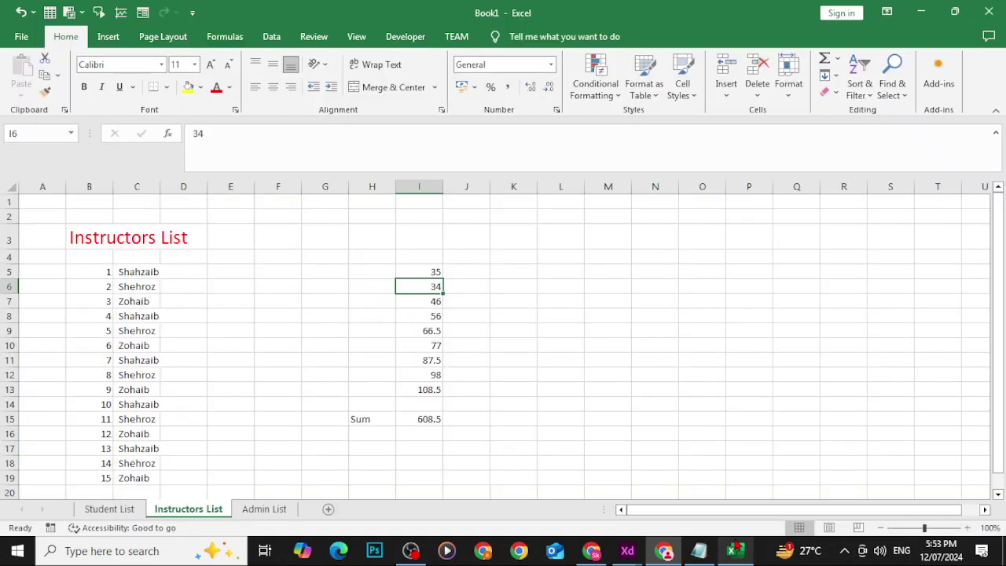
right_click(263, 509)
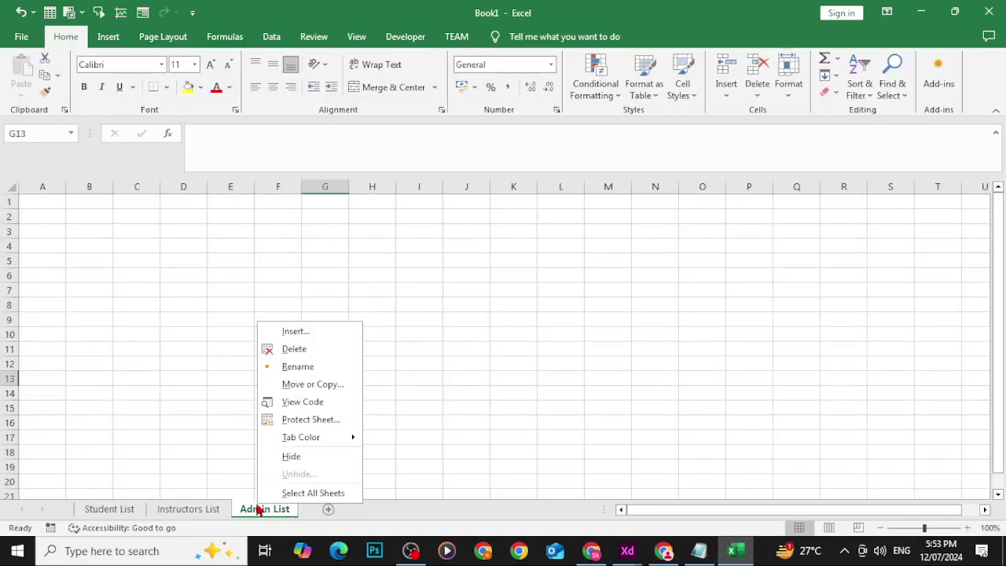
left_click(306, 384)
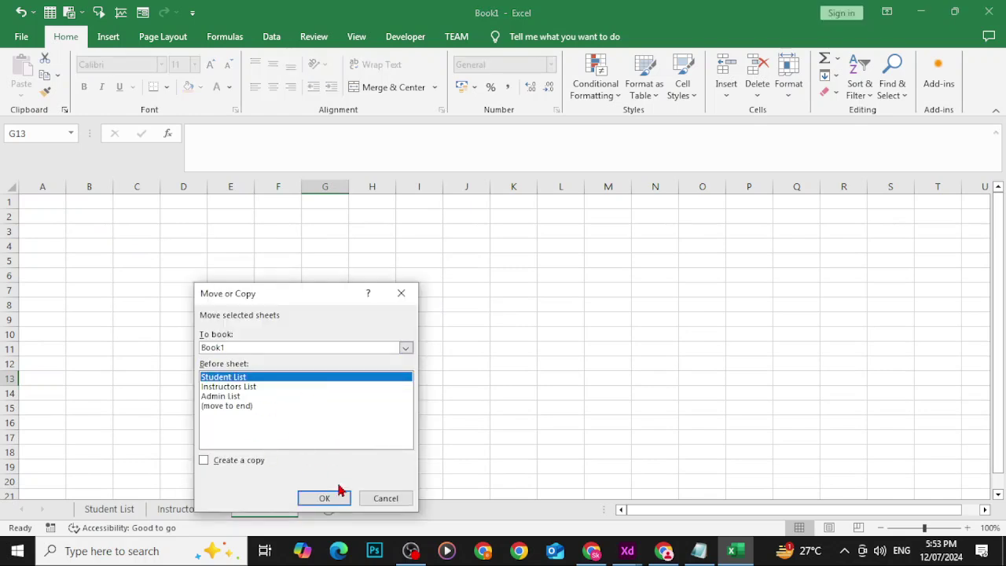
left_click(238, 462)
left_click(324, 500)
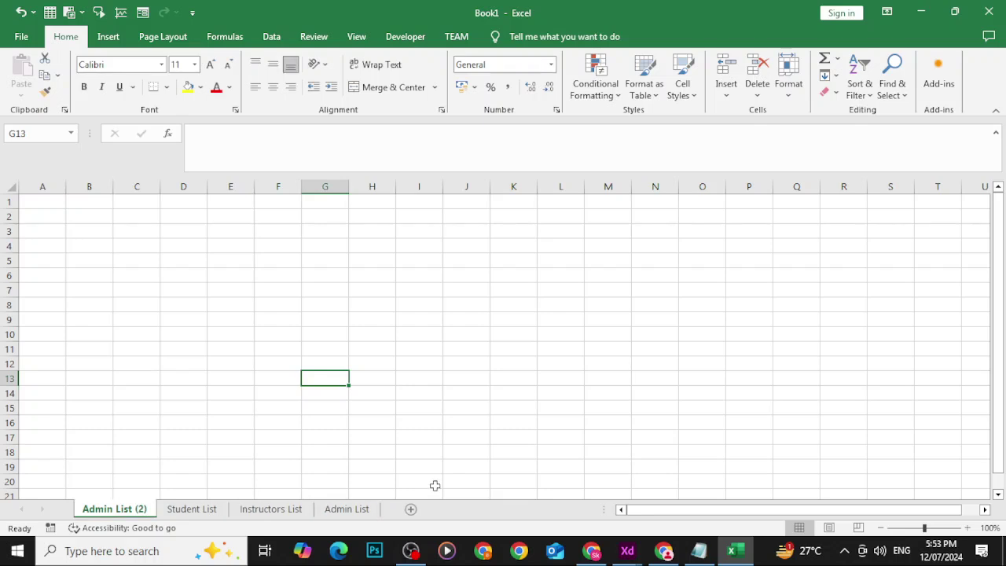
right_click(119, 512)
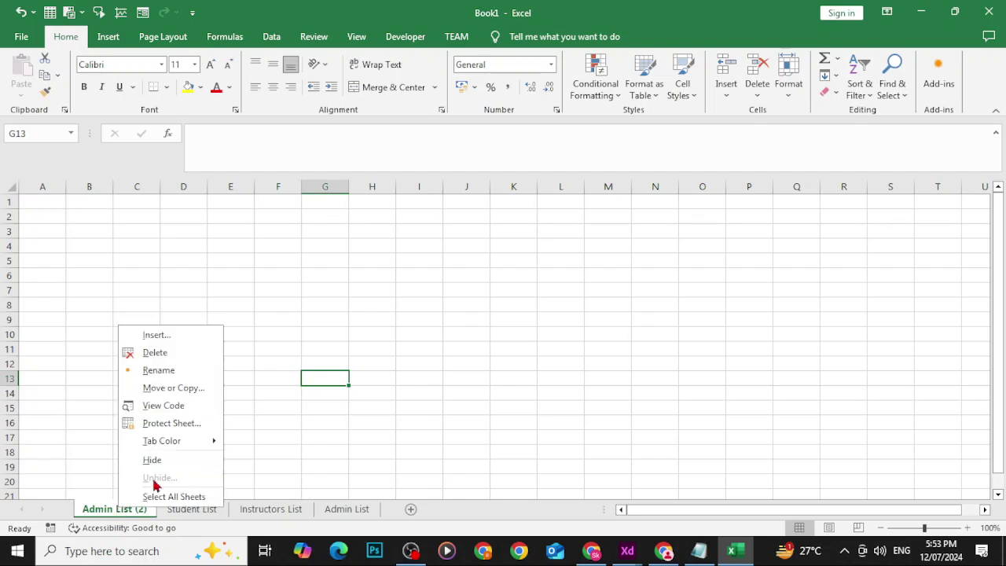
left_click(154, 353)
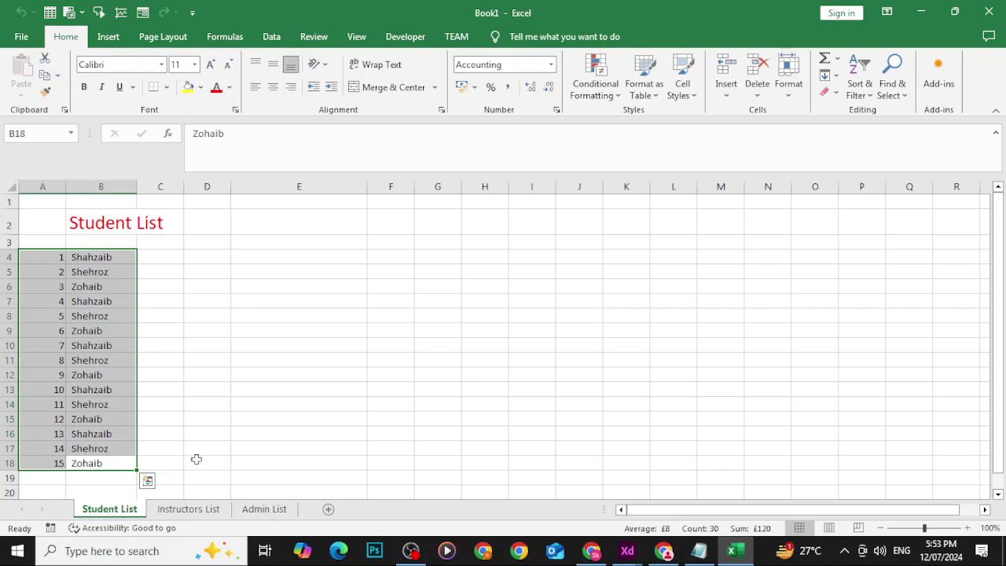
Return to Chrome and read the lesson's sections on copying, renaming and moving a worksheet.
left_click(204, 510)
right_click(203, 513)
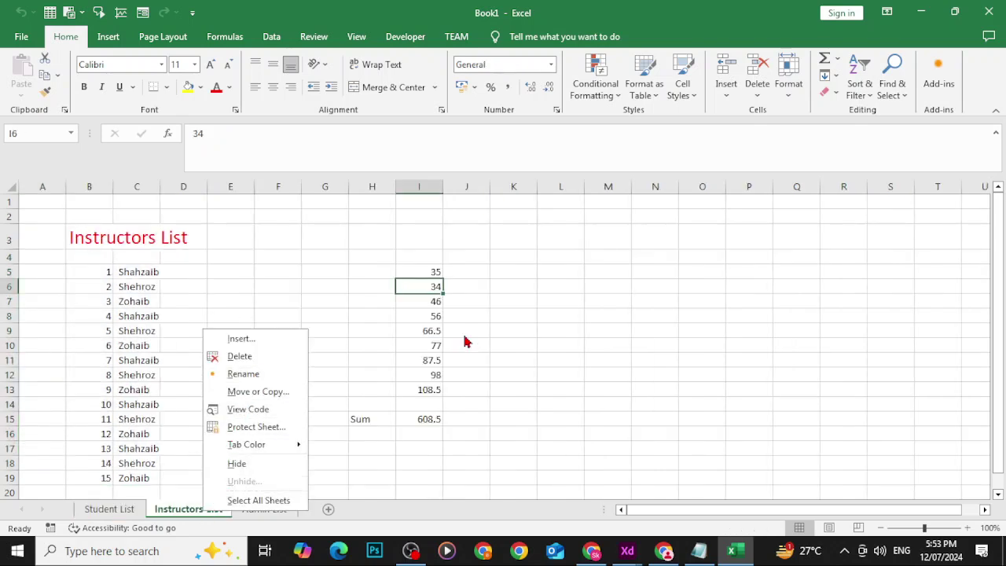
left_click(662, 547)
scroll(590, 382, "down", 5)
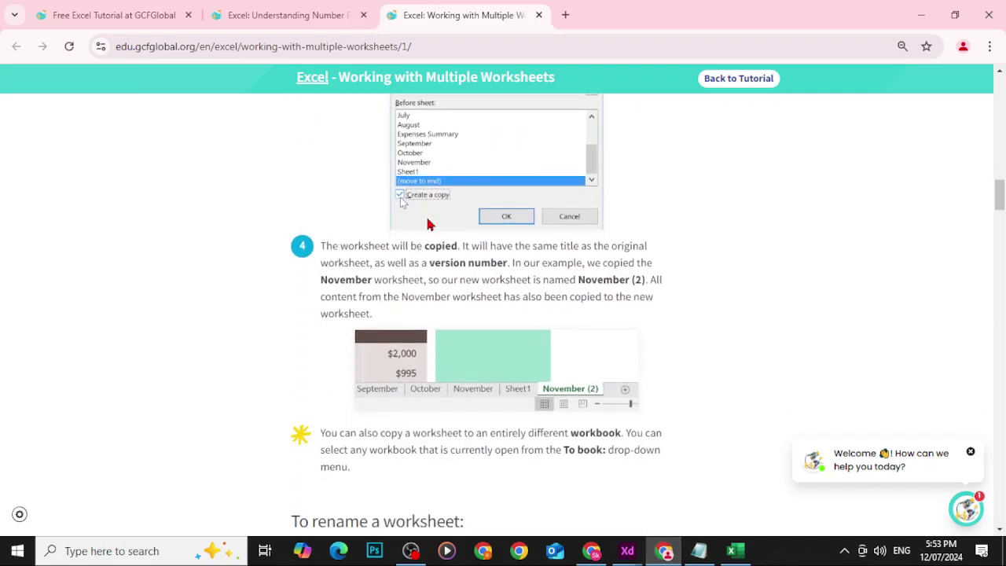
scroll(482, 385, "down", 3)
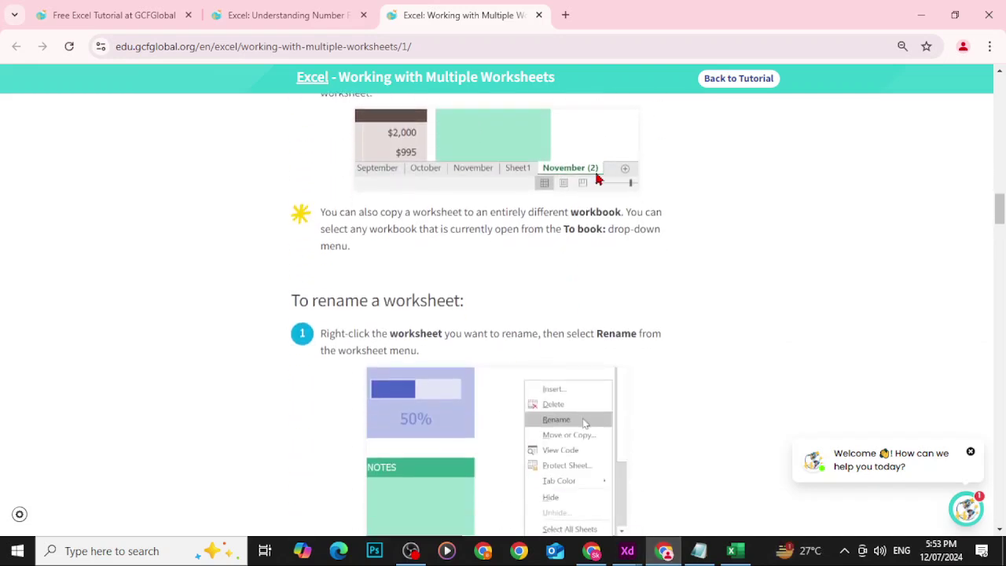
scroll(597, 179, "down", 2)
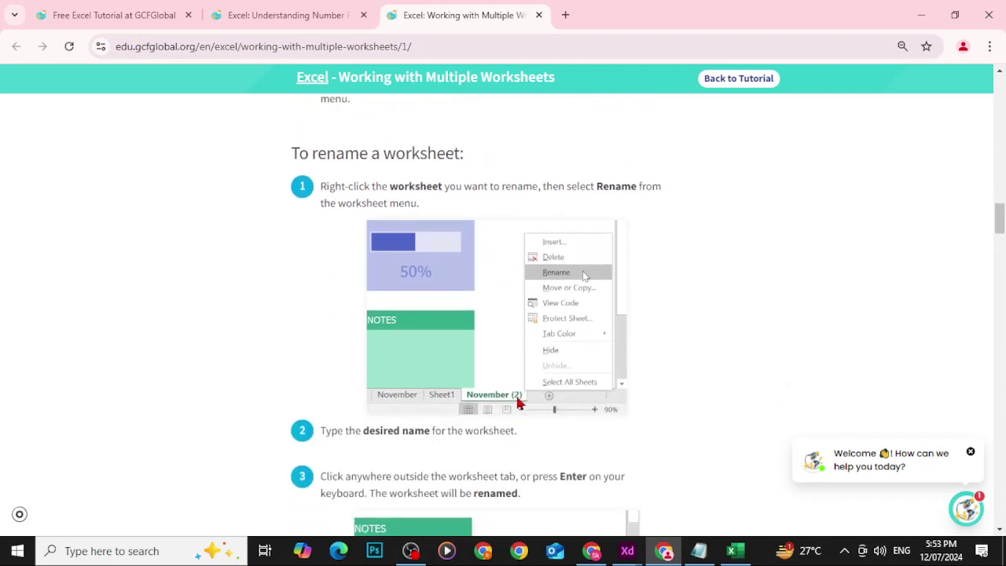
scroll(561, 270, "down", 7)
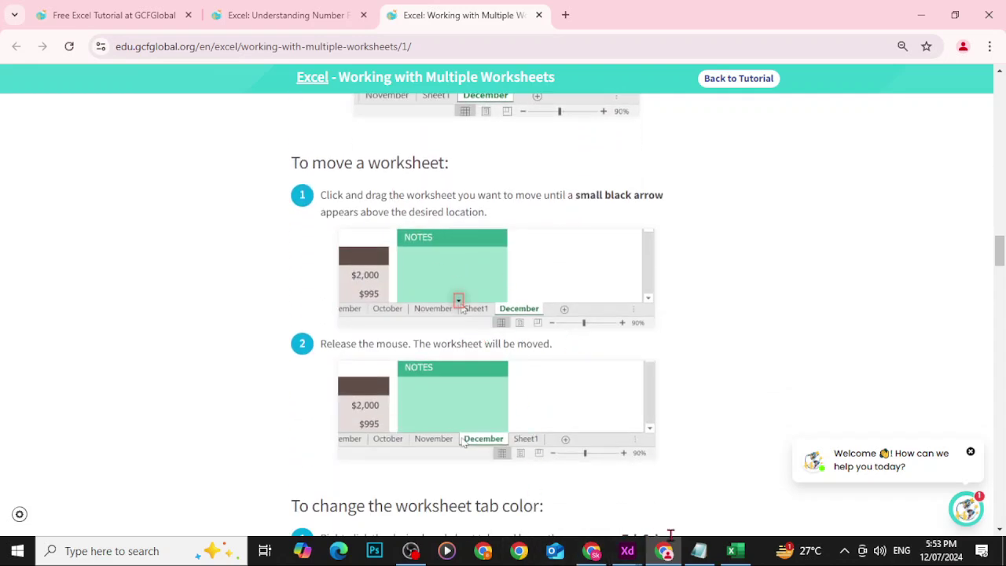
Switch to Excel and reorder the sheets, moving Admin List to the front and Student List after Instructors List.
left_click(734, 550)
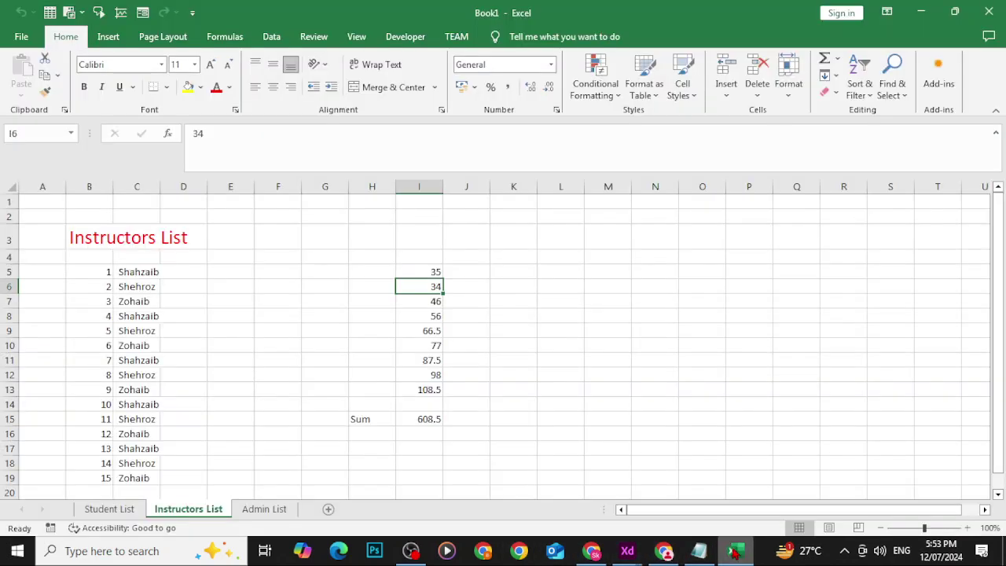
left_click(260, 512)
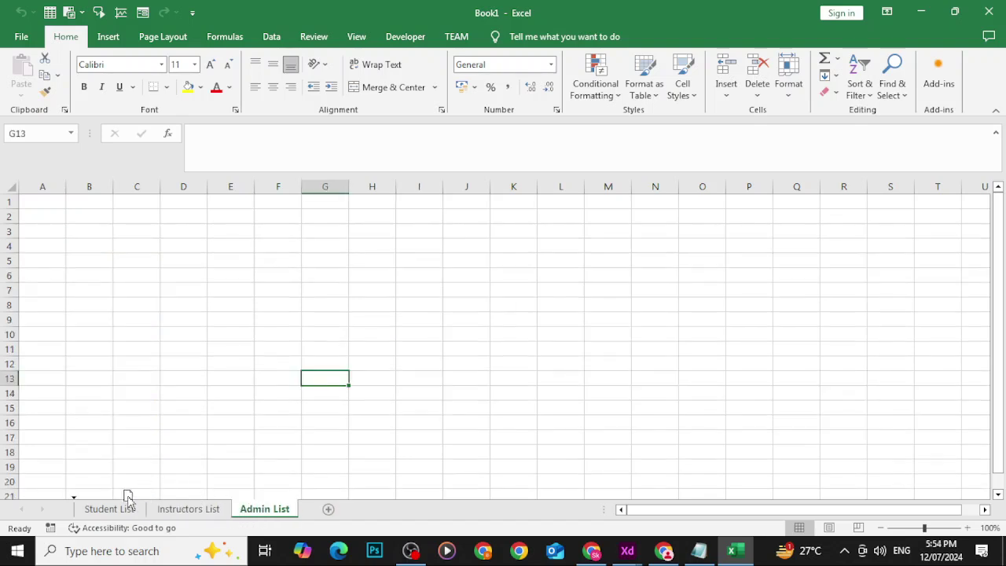
left_click_drag(123, 500, 122, 498)
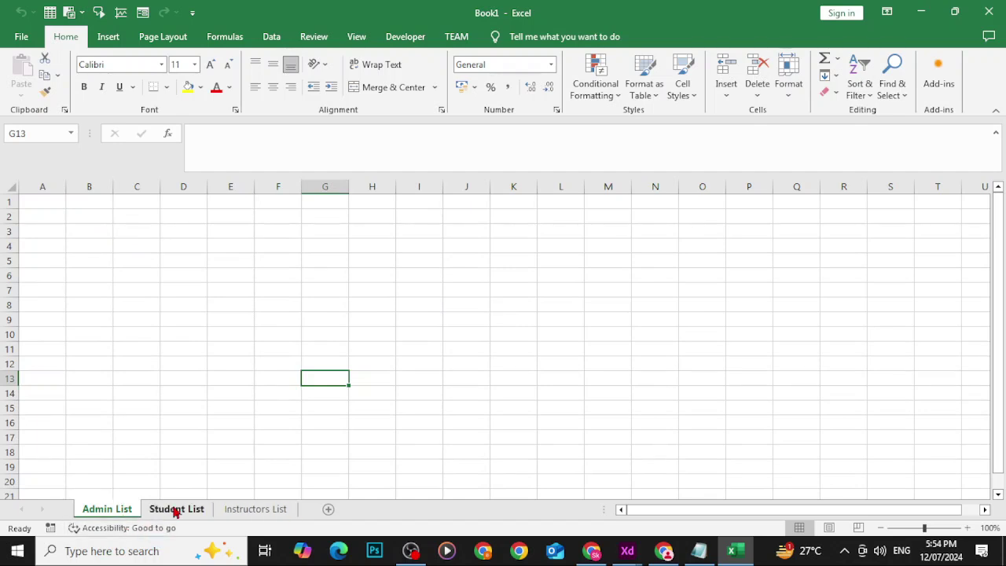
mouse_move(176, 512)
left_mouse_down()
mouse_move(305, 510)
mouse_move(297, 518)
left_mouse_up()
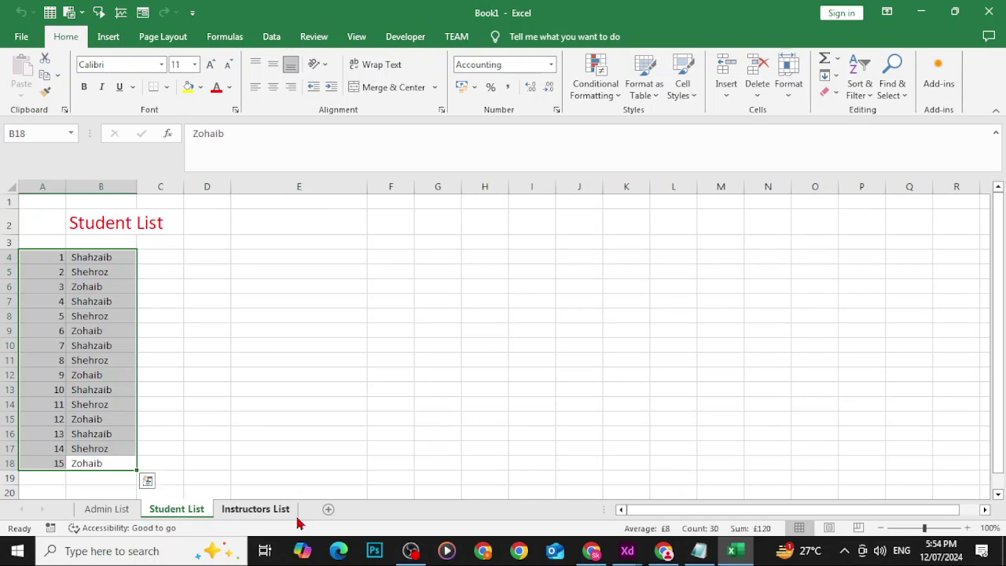
left_click_drag(189, 520, 299, 519)
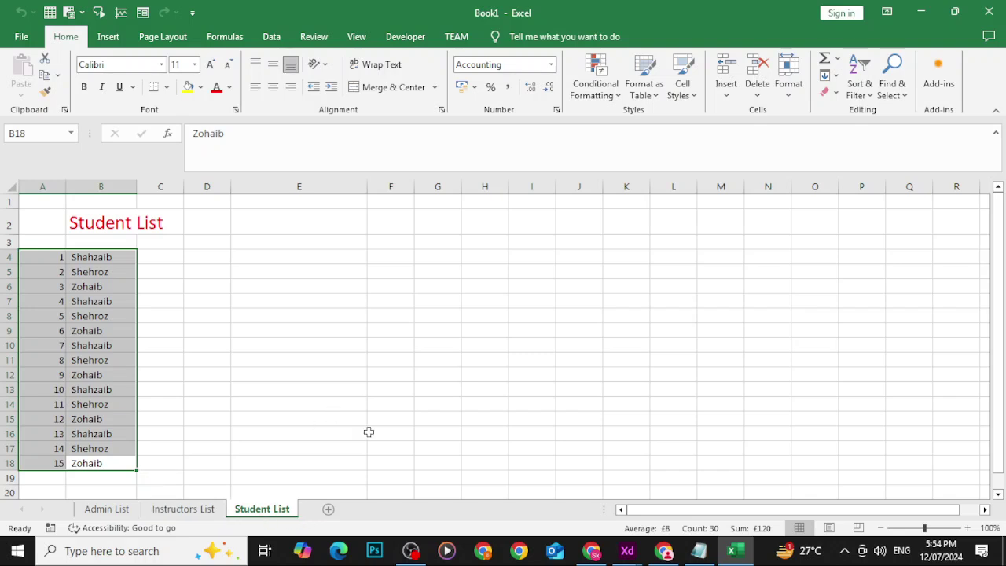
Go back to the lesson in Chrome and read the section on changing the worksheet tab color.
left_click(921, 11)
scroll(606, 298, "down", 3)
scroll(554, 290, "down", 1)
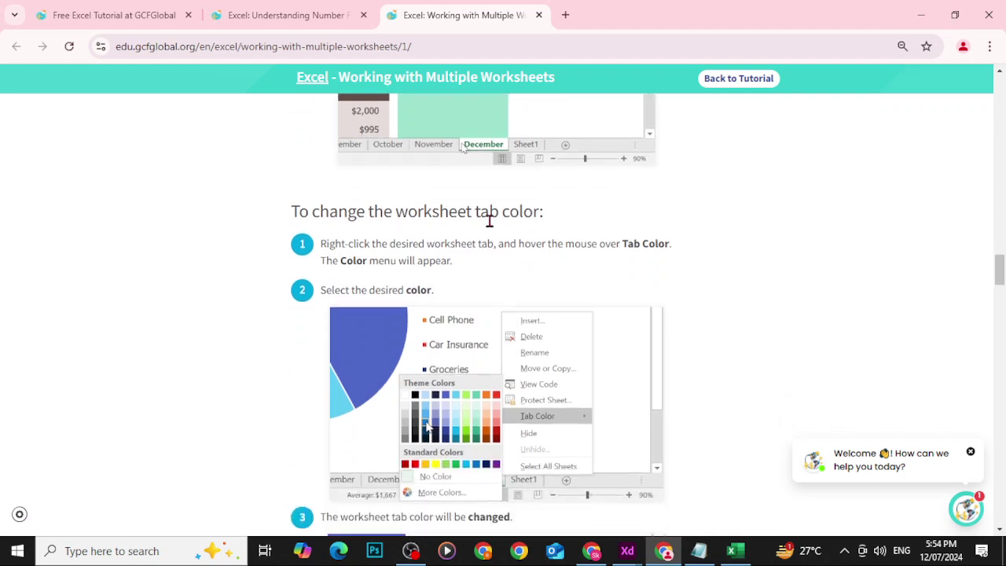
scroll(489, 221, "down", 3)
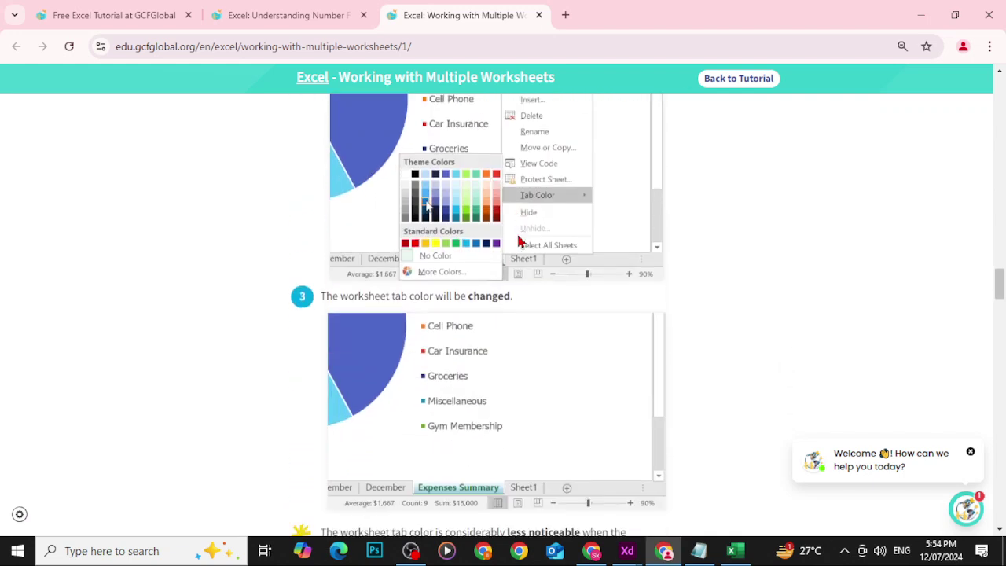
scroll(597, 306, "up", 4)
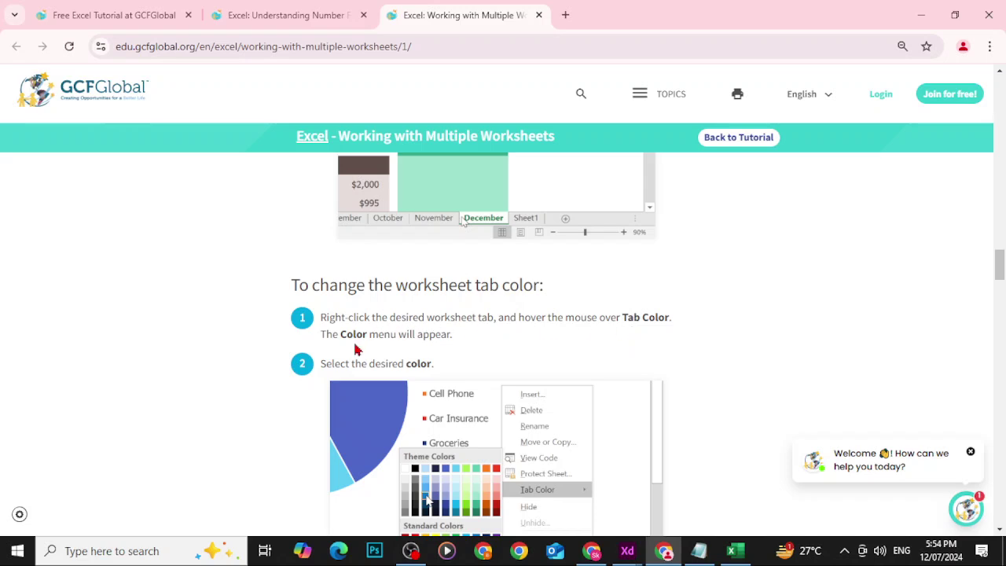
scroll(407, 355, "down", 2)
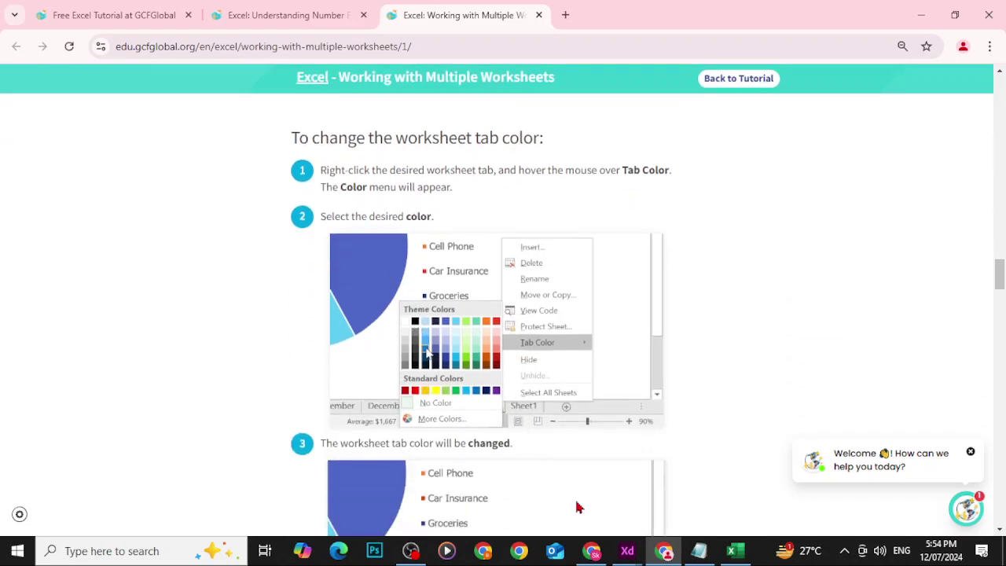
Switch to Excel, color the Instructors List sheet tab dark green, and view it from the Admin List sheet.
left_click(728, 559)
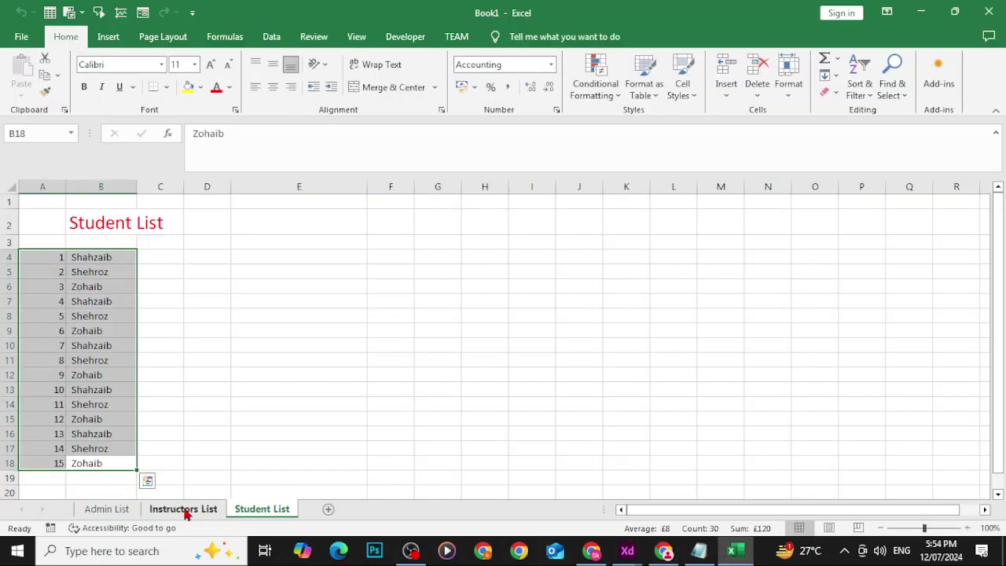
right_click(179, 510)
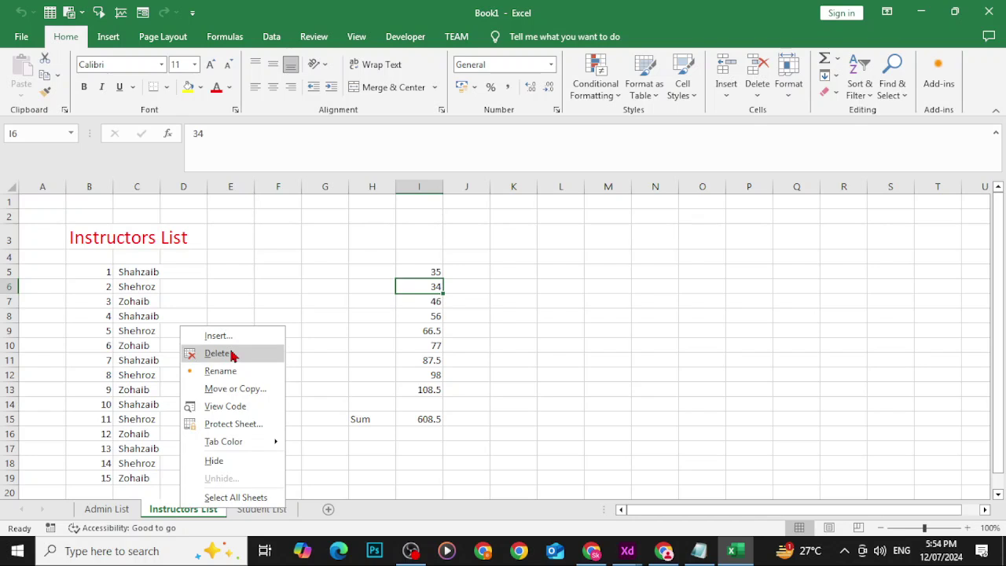
mouse_move(233, 444)
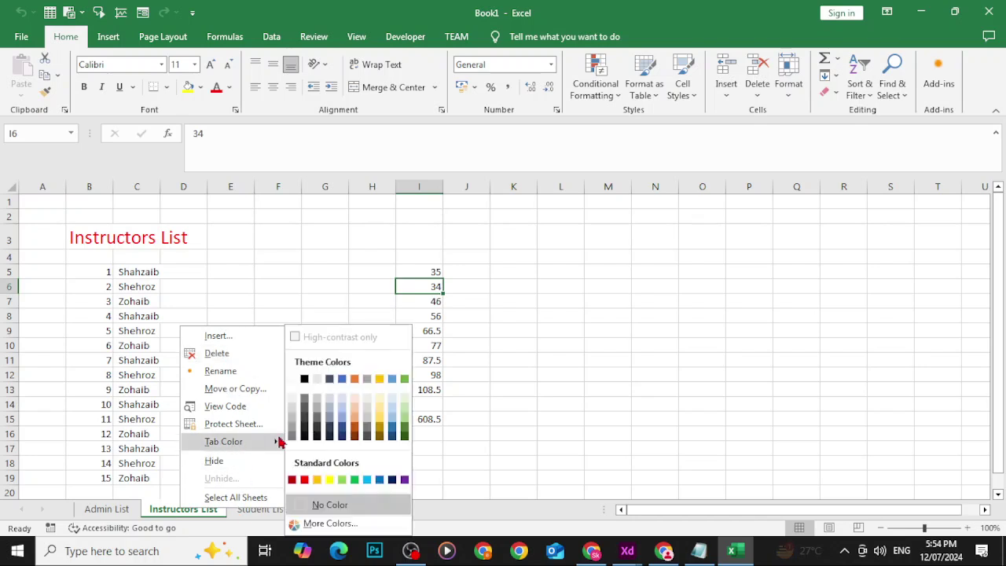
left_click(407, 421)
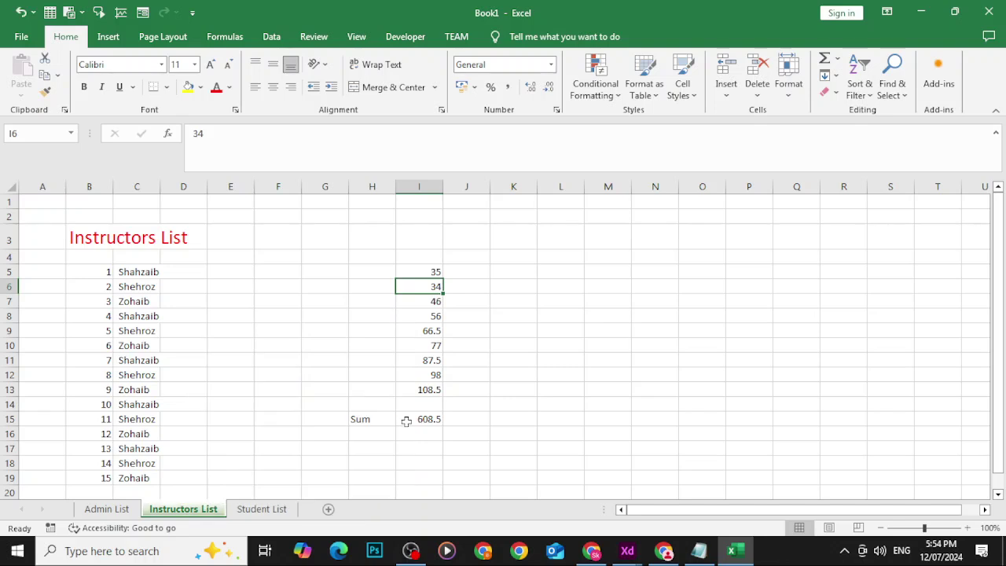
left_click(388, 463)
left_click(114, 510)
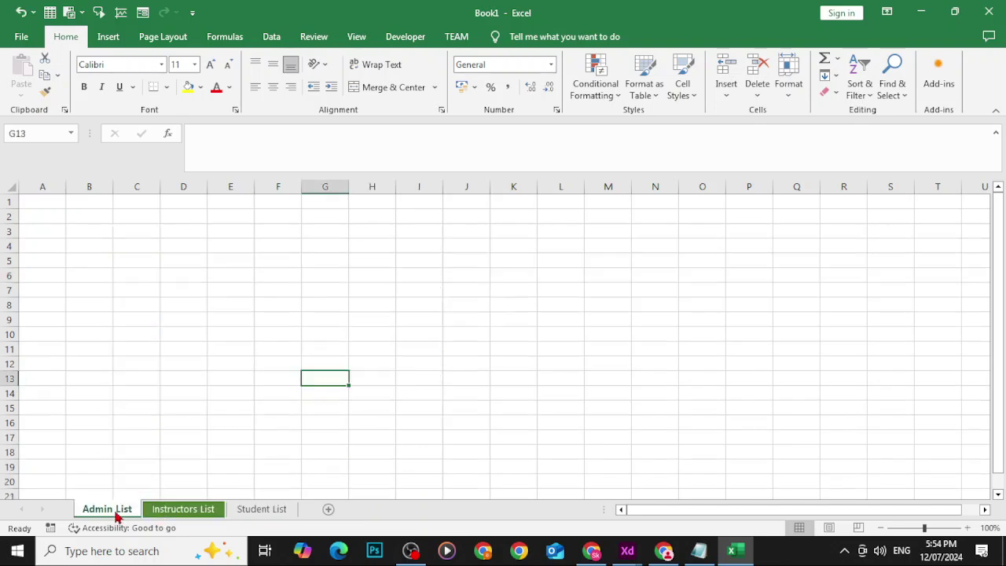
Color the Student List sheet tab standard yellow and return to the Admin List sheet.
left_click(245, 511)
right_click(252, 514)
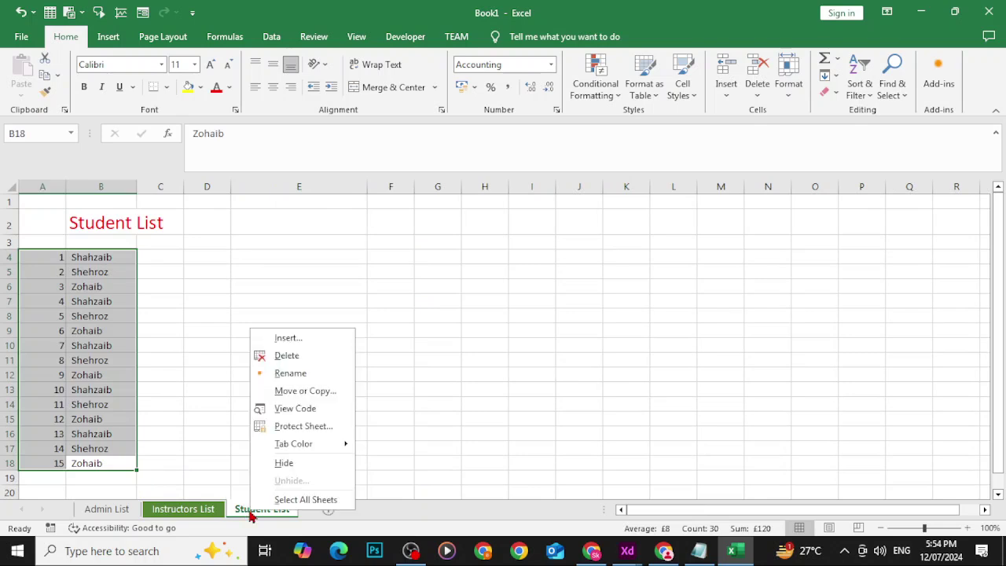
mouse_move(304, 446)
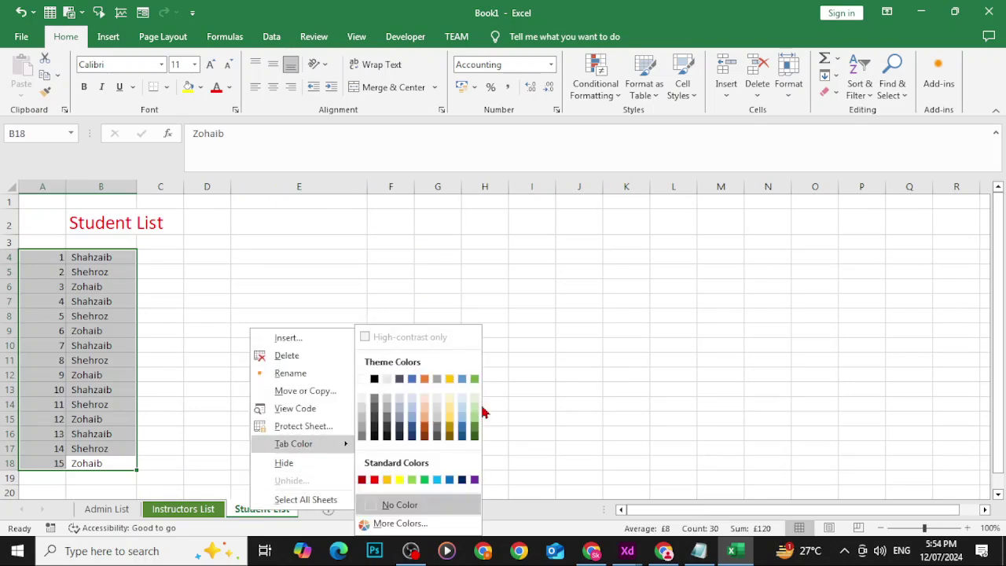
left_click(399, 479)
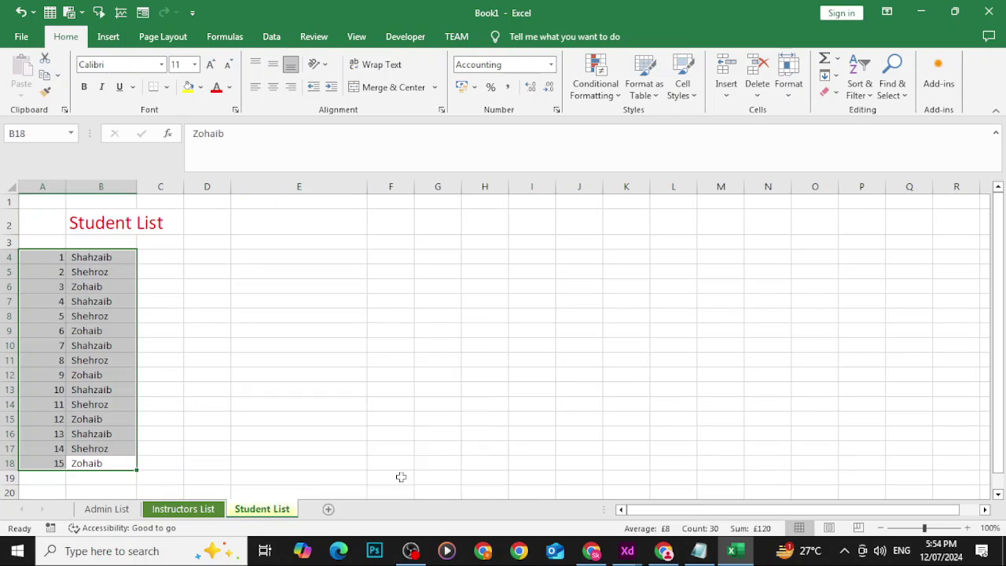
left_click(469, 377)
left_click(112, 511)
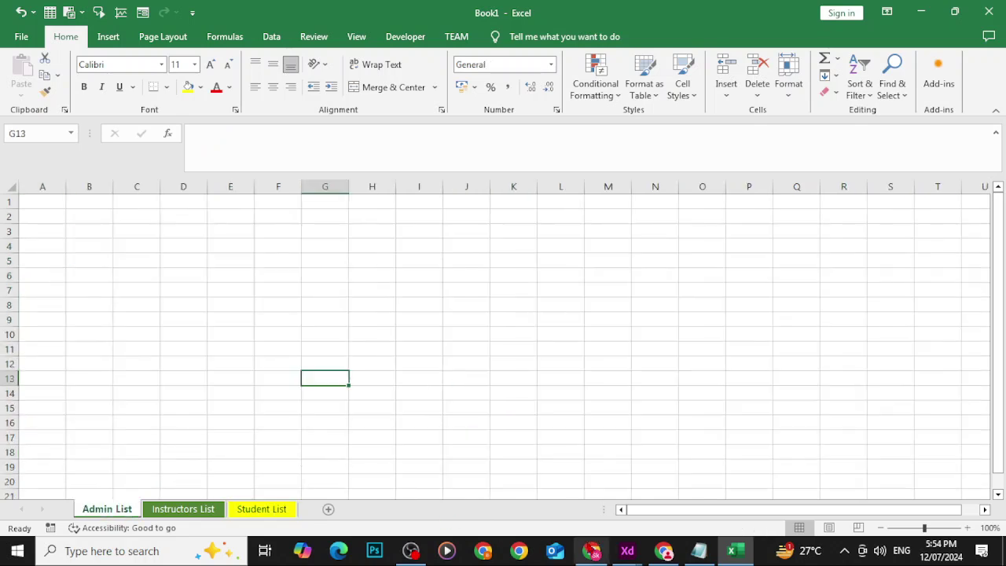
Switch to Chrome and read the lesson's sections on deleting a worksheet and switching between worksheets.
left_click(664, 550)
scroll(606, 385, "down", 5)
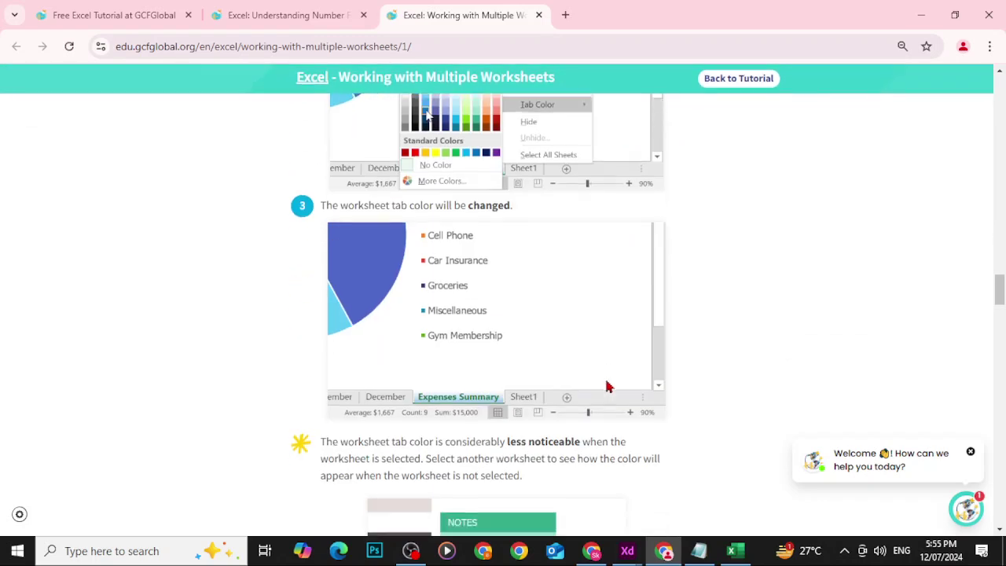
scroll(684, 318, "down", 3)
scroll(683, 318, "down", 1)
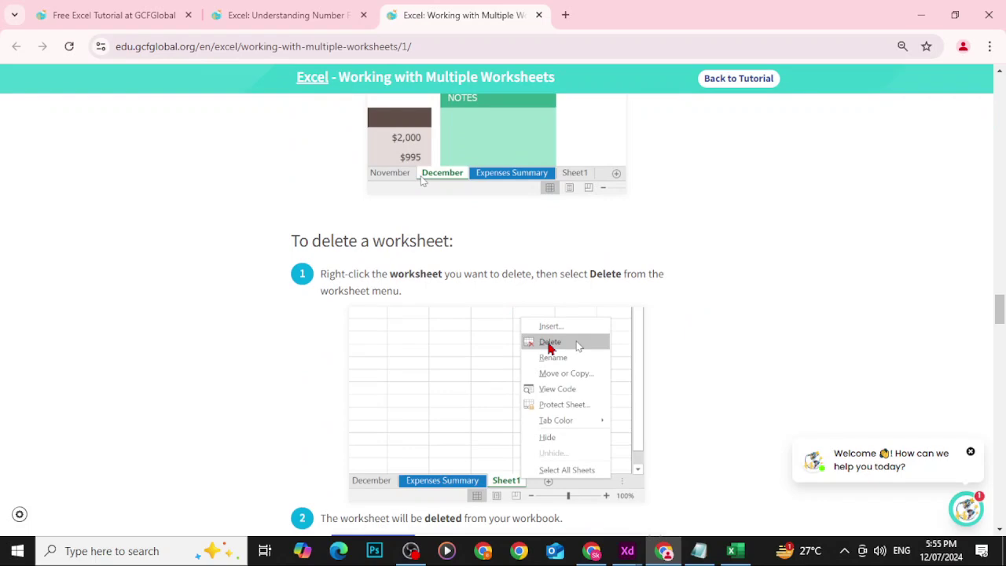
scroll(550, 348, "down", 8)
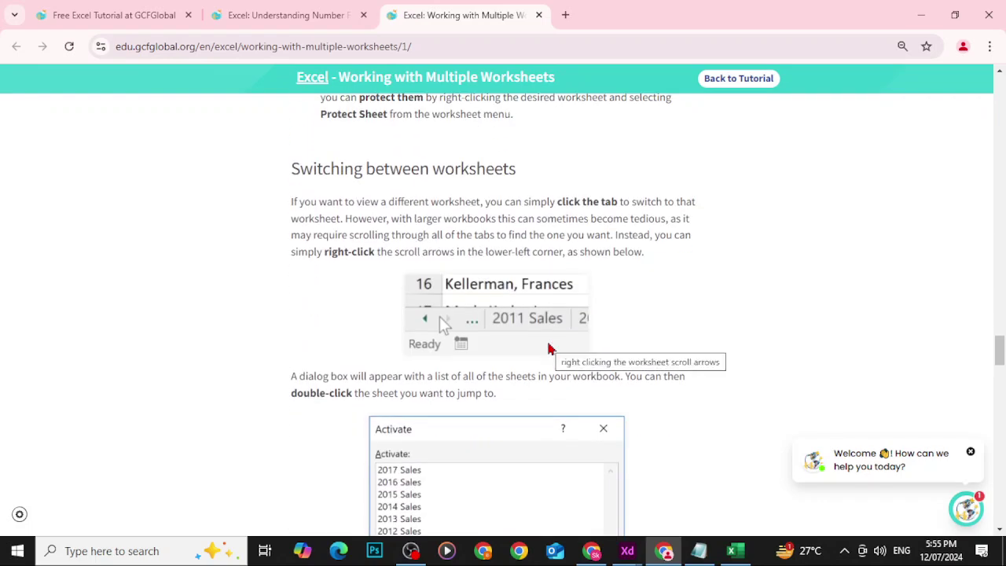
scroll(552, 343, "down", 5)
scroll(553, 343, "up", 3)
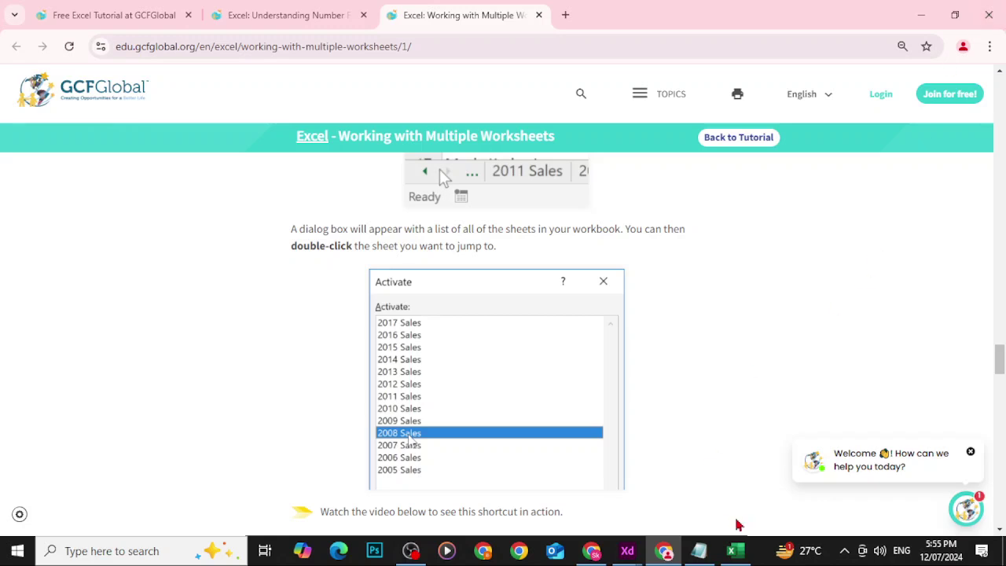
Switch to Excel and insert eleven blank worksheets between the Admin List and Instructors List sheets.
left_click(734, 550)
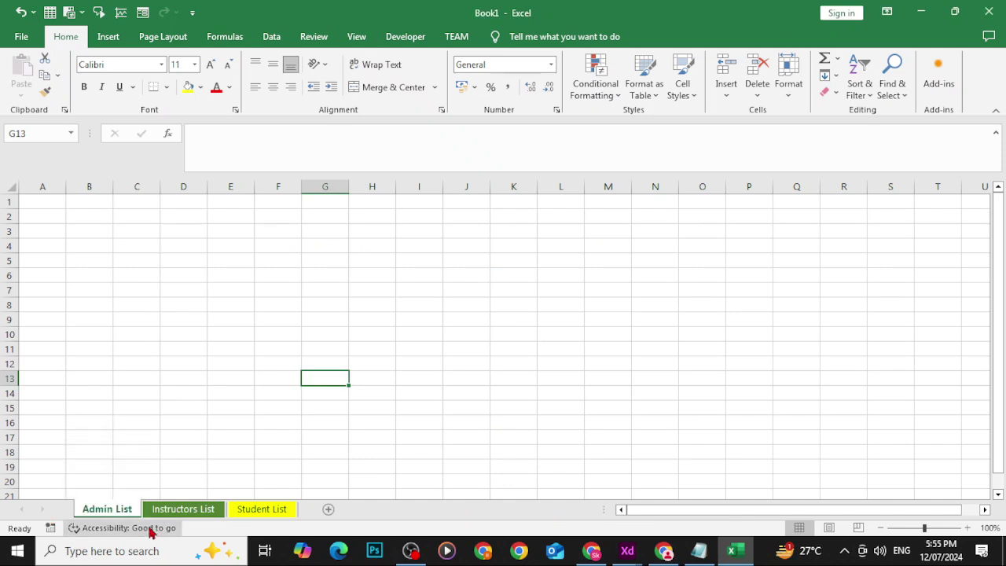
left_click(329, 510)
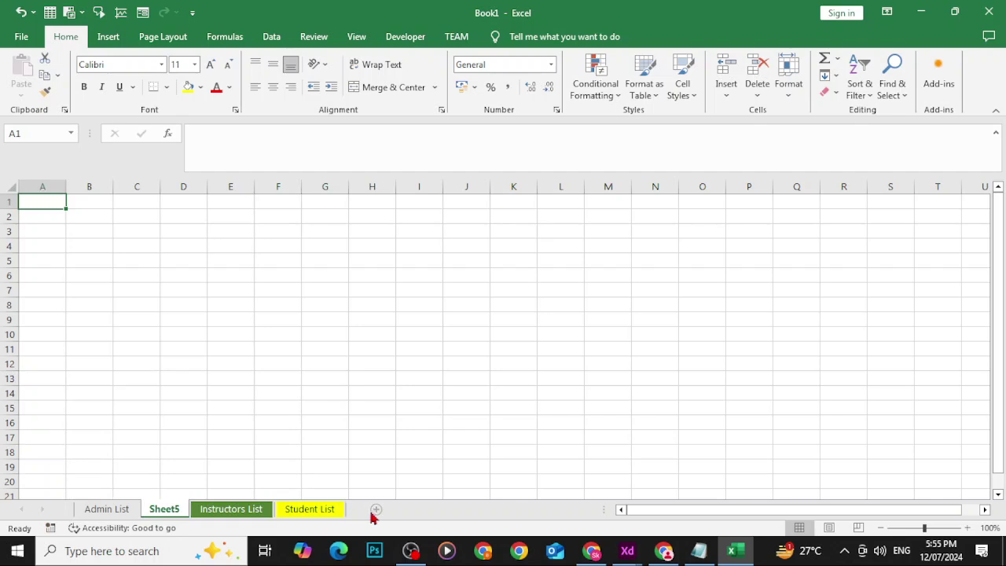
left_click(376, 510)
left_click(424, 510)
left_click(472, 510)
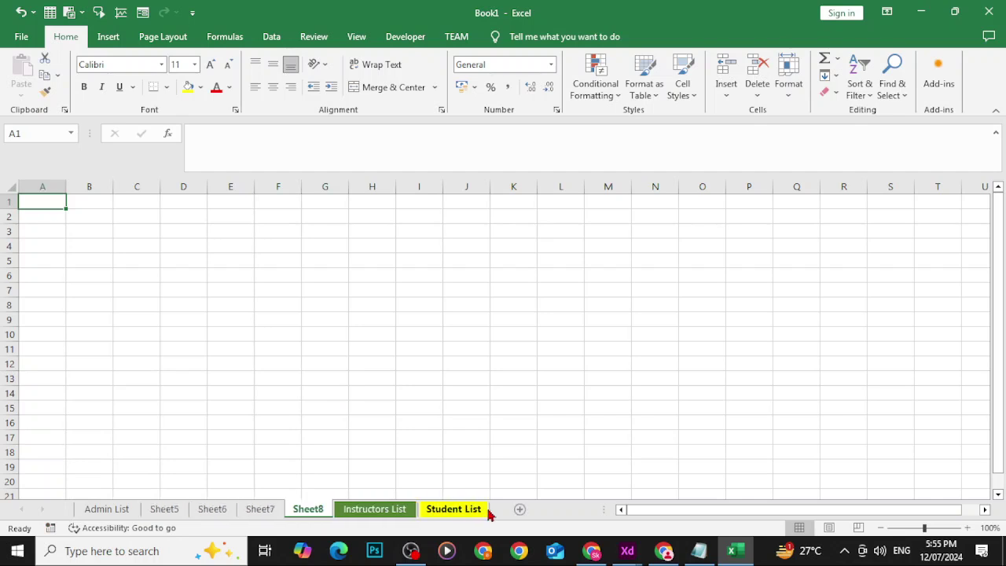
left_click(518, 510)
left_click(583, 511)
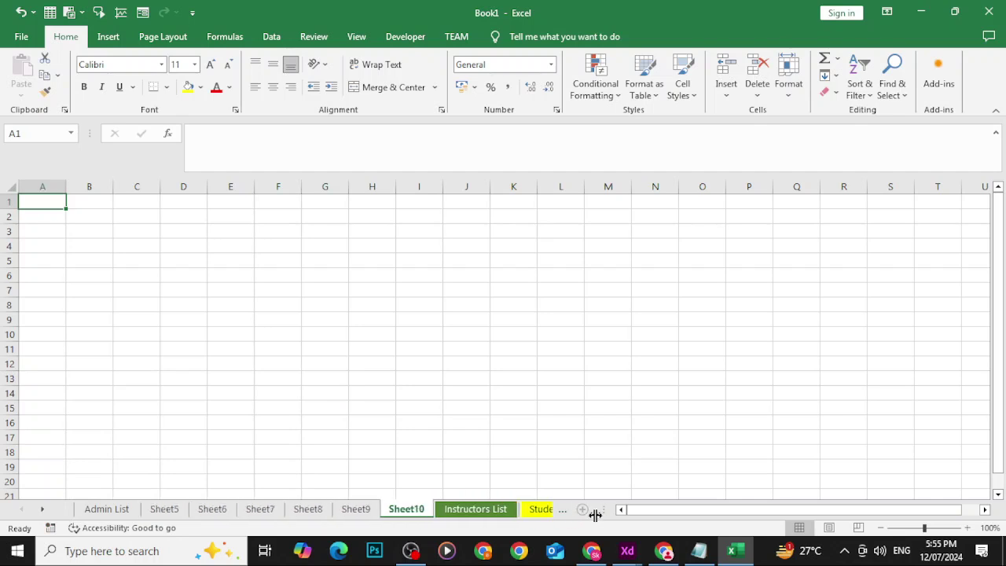
left_click(583, 512)
left_click(583, 511)
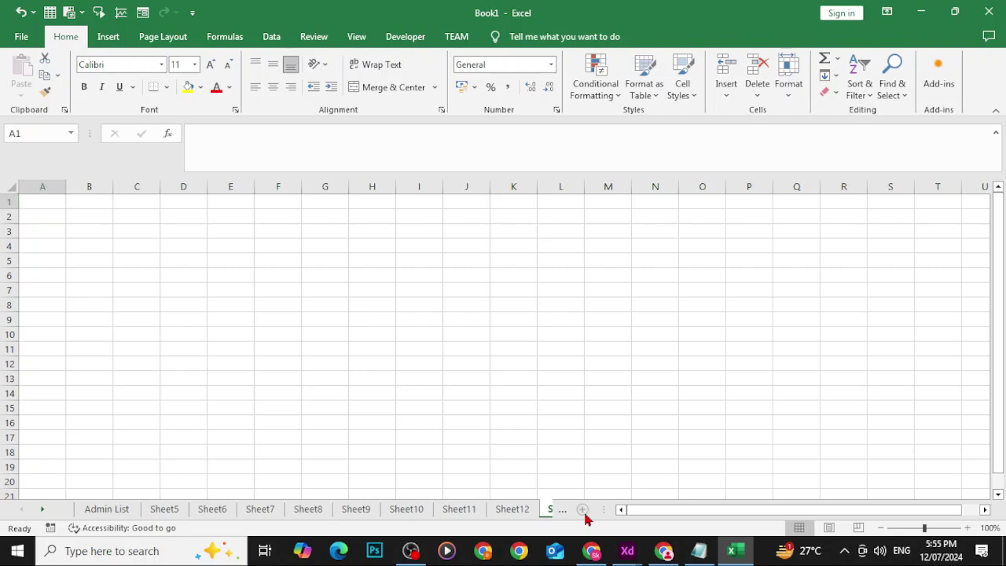
Browse the sheet tabs to both ends of the workbook, viewing the Admin List sheet and the Instructors List sheet.
left_click(43, 509)
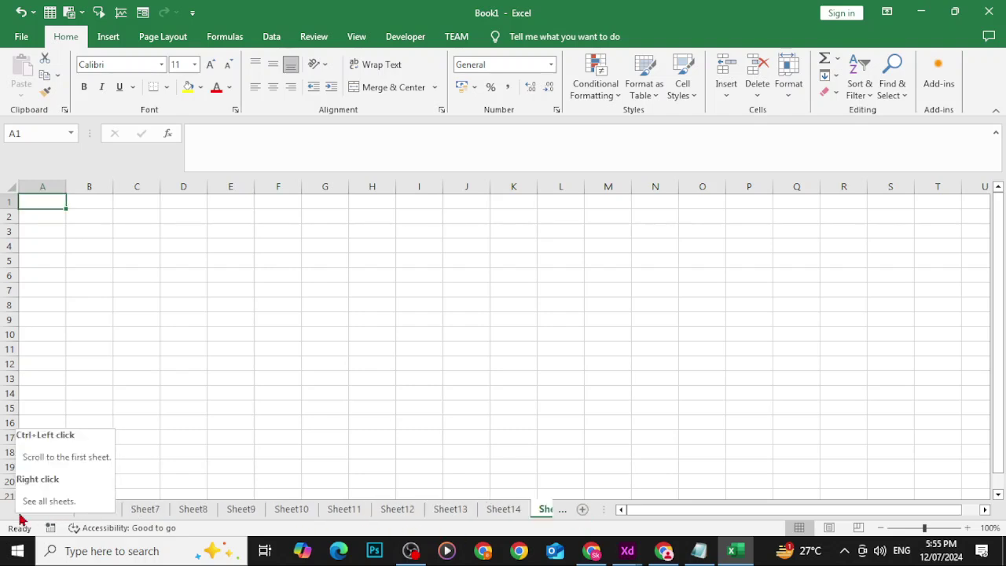
left_click(22, 509)
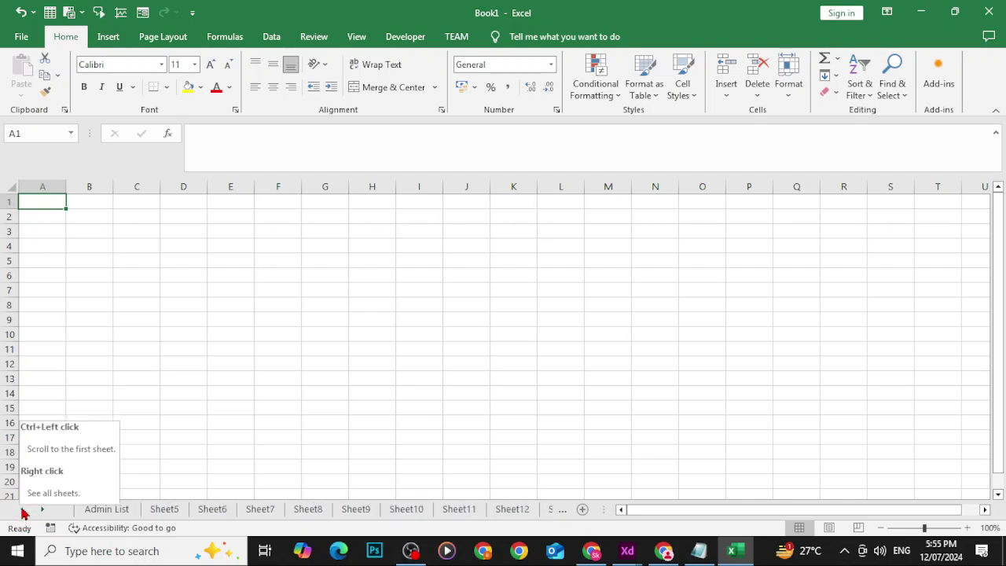
left_click(97, 510)
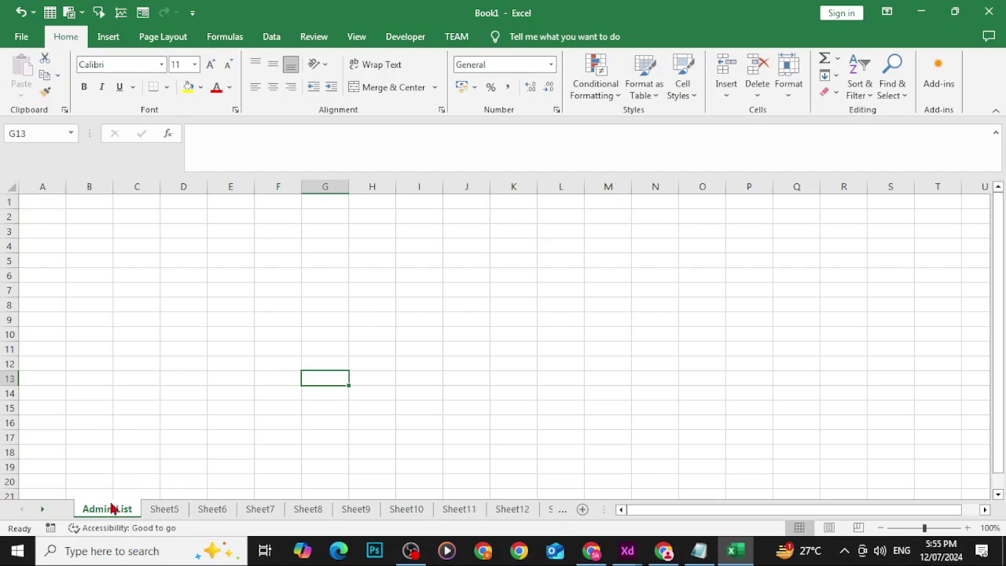
left_click(42, 511)
left_click(41, 510)
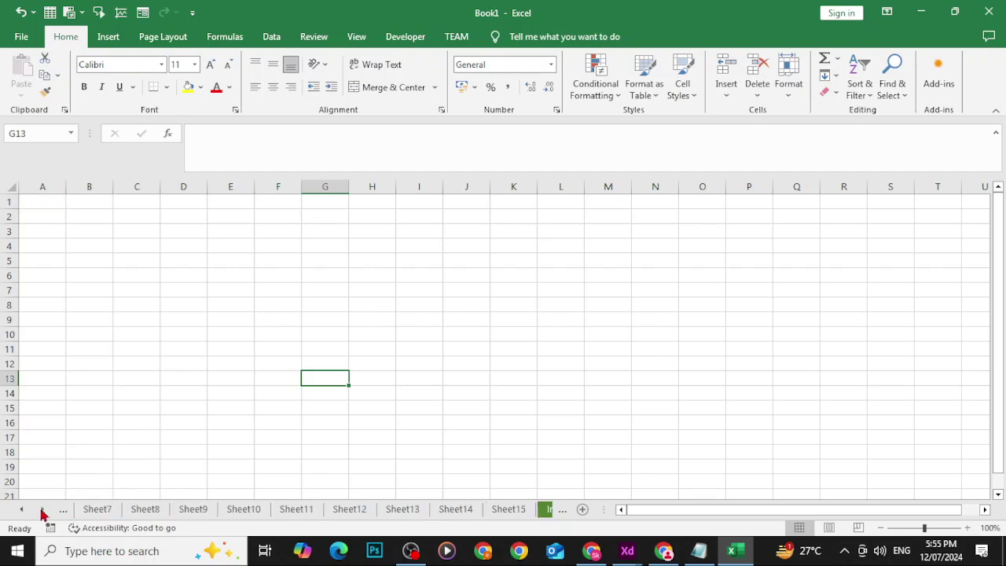
left_click(41, 511)
left_click(430, 510)
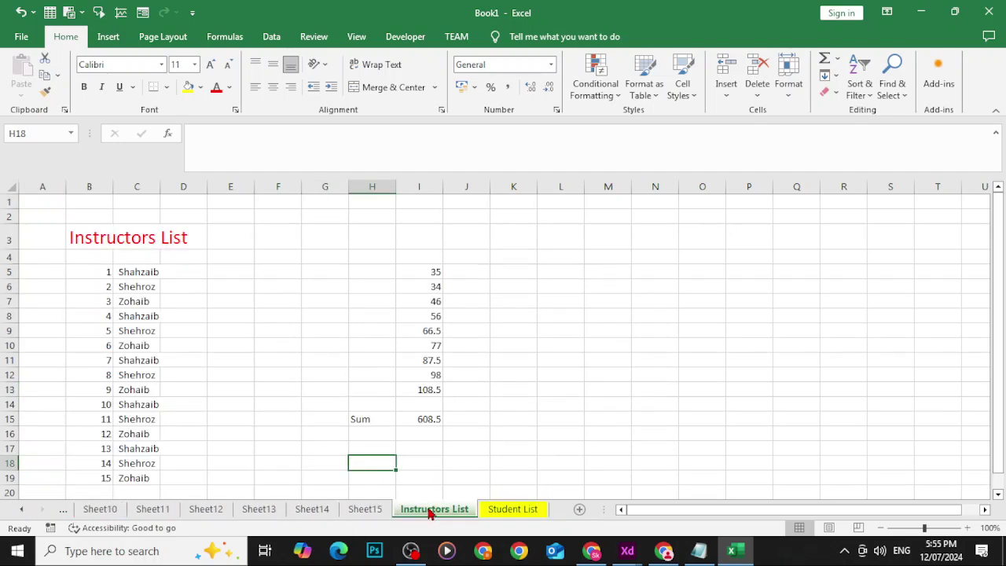
Return to the lesson in Chrome and read the section on grouping worksheets.
left_click(920, 11)
scroll(487, 381, "down", 8)
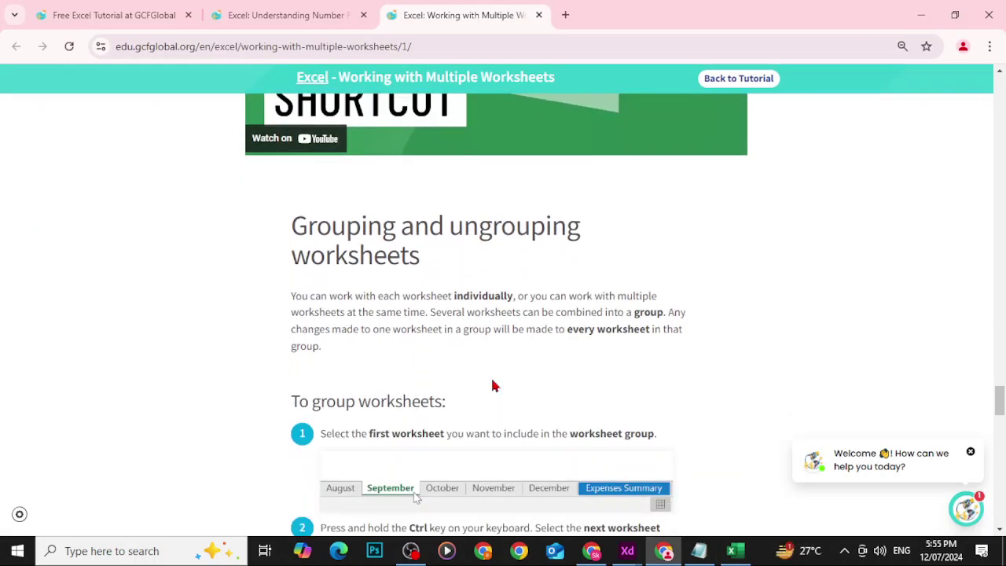
scroll(494, 385, "down", 4)
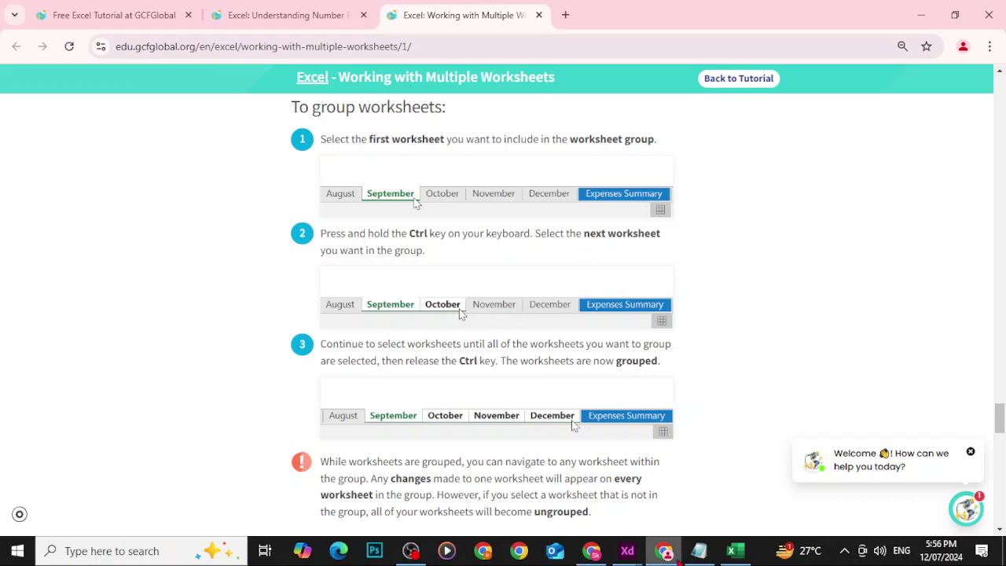
Switch to Excel and group the worksheets Sheet11, Sheet12, Sheet13 and Sheet14.
left_click(735, 550)
left_click(152, 509)
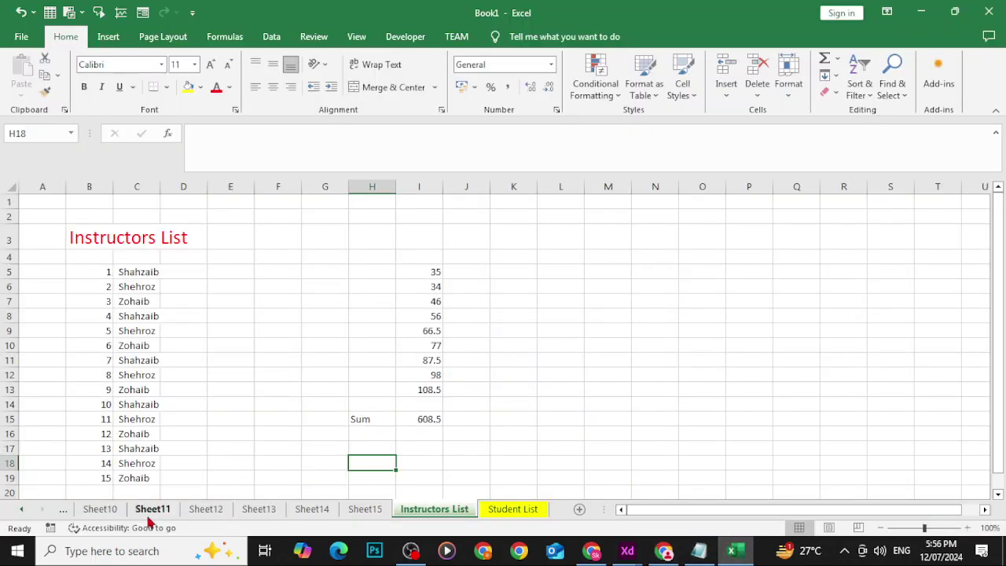
left_click(205, 511, "ctrl")
left_click(258, 511, "ctrl")
left_click(313, 513, "ctrl")
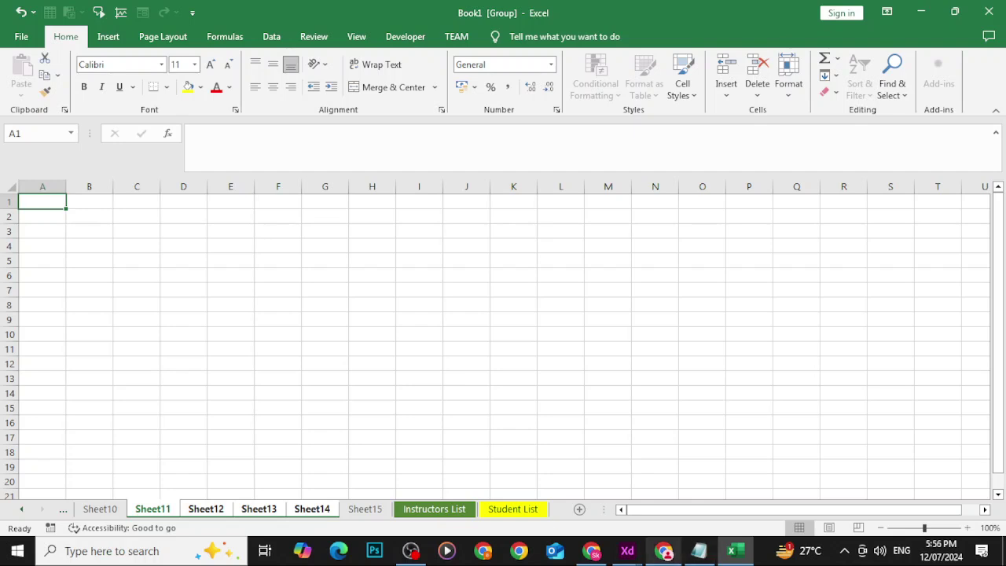
Switch to Chrome and read the rest of the lesson on grouping, ungrouping worksheets and the Challenge.
left_click(663, 550)
scroll(286, 374, "down", 1)
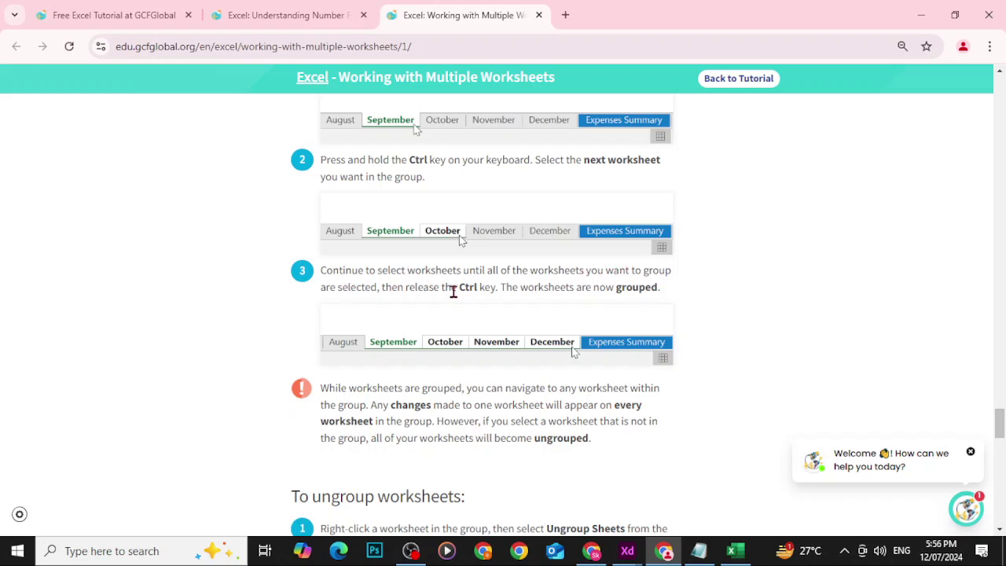
left_click_drag(380, 292, 591, 292)
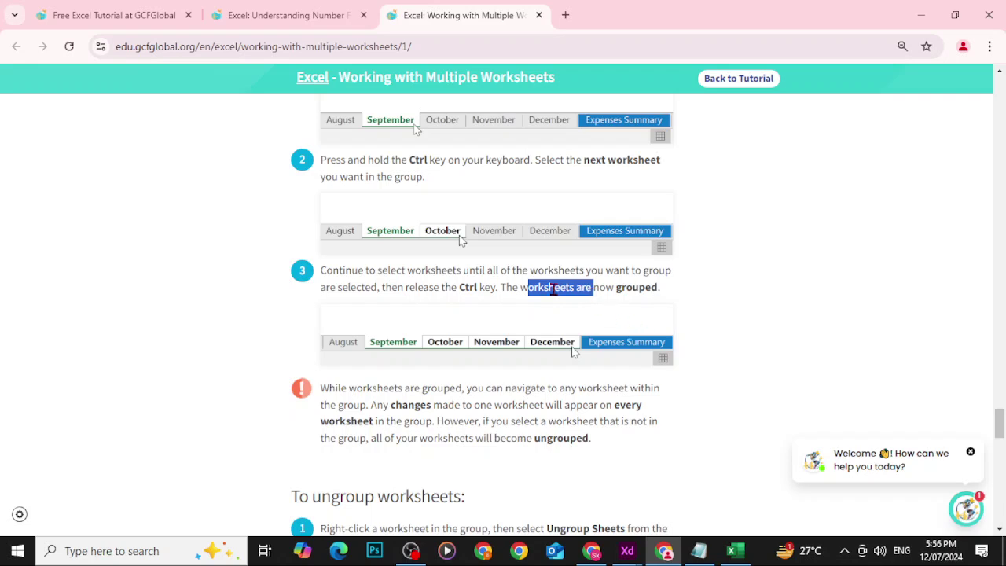
left_click(662, 296)
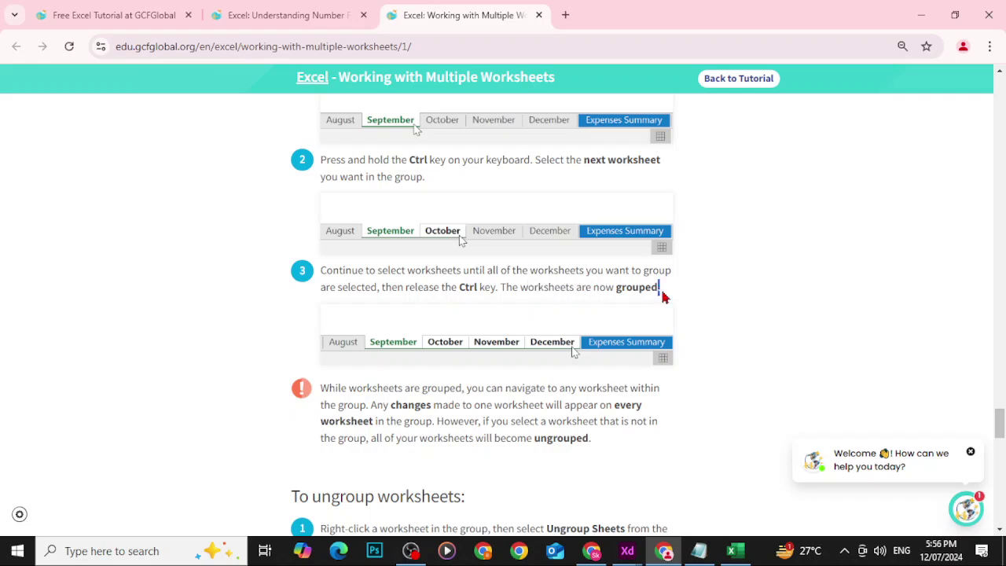
scroll(662, 295, "down", 4)
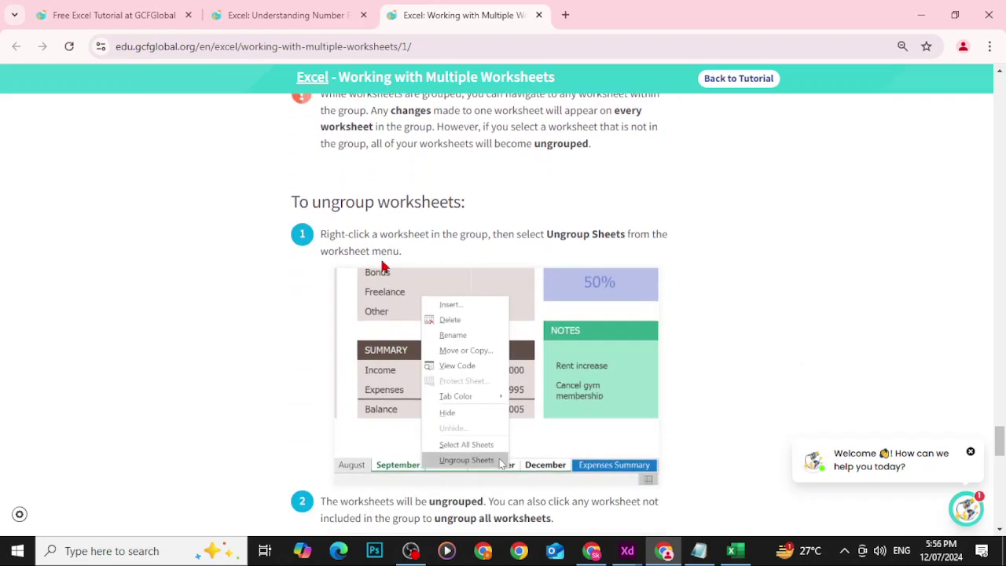
scroll(385, 268, "down", 2)
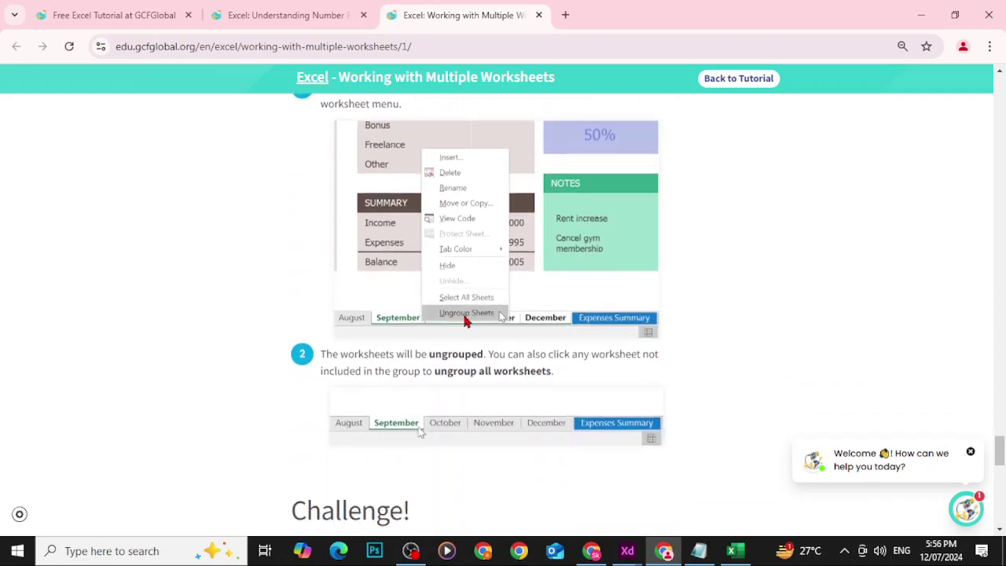
scroll(465, 322, "down", 4)
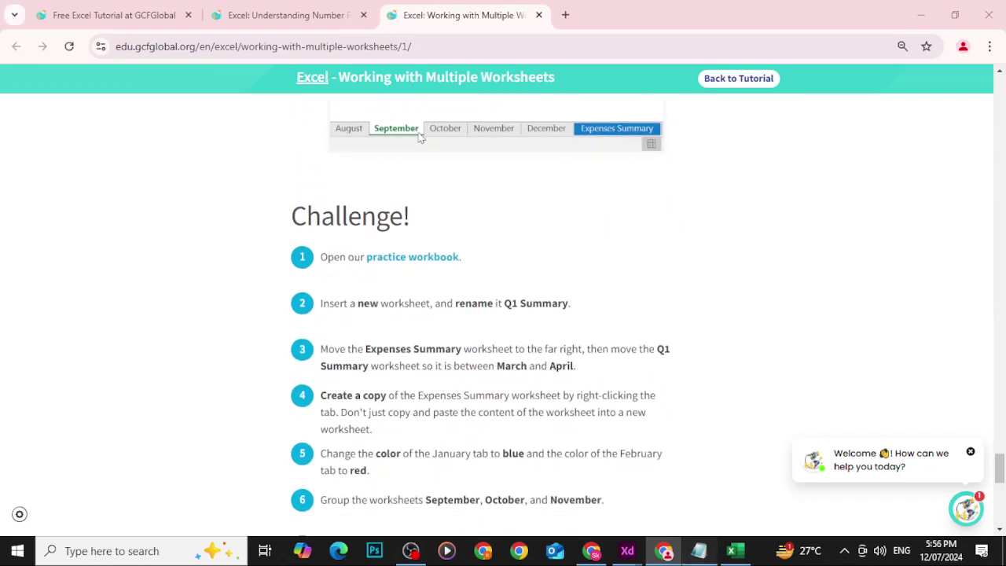
Switch to the Notepad objectives and review items 8 and 9 and the Checking Spelling topic.
key("alt+Tab")
left_click(76, 219)
left_click_drag(42, 120, 285, 236)
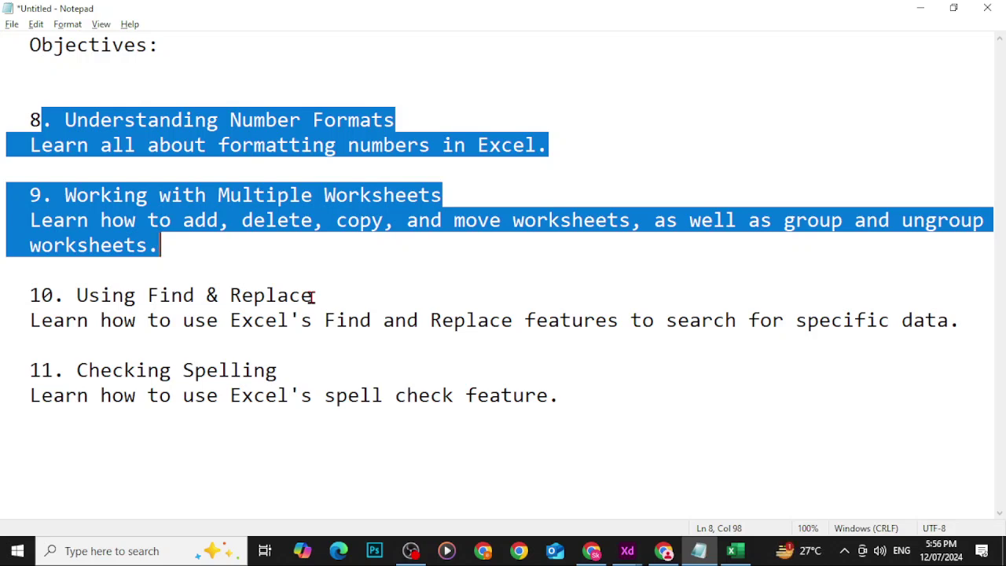
left_click(299, 367)
left_click_drag(299, 367, 124, 370)
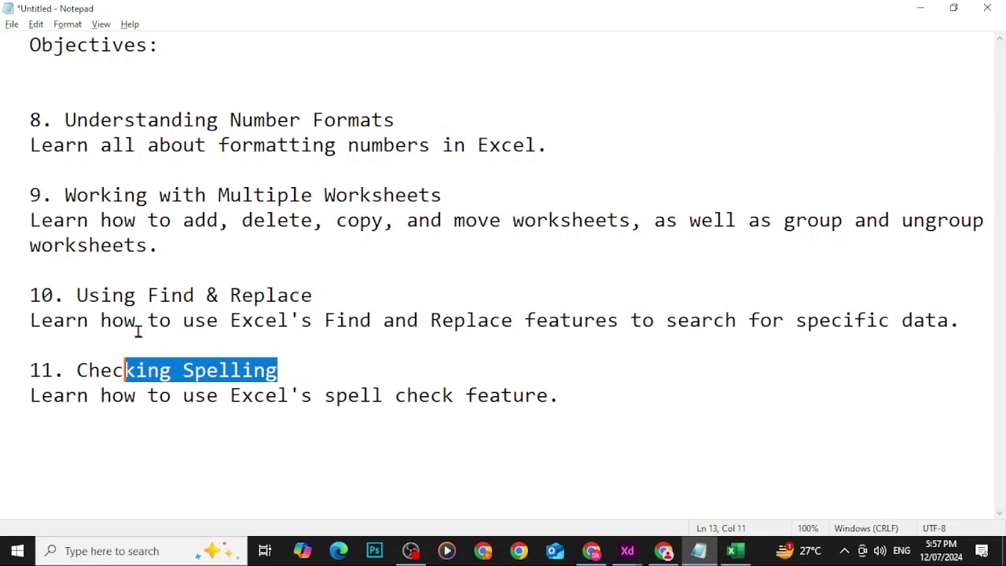
left_click(447, 550)
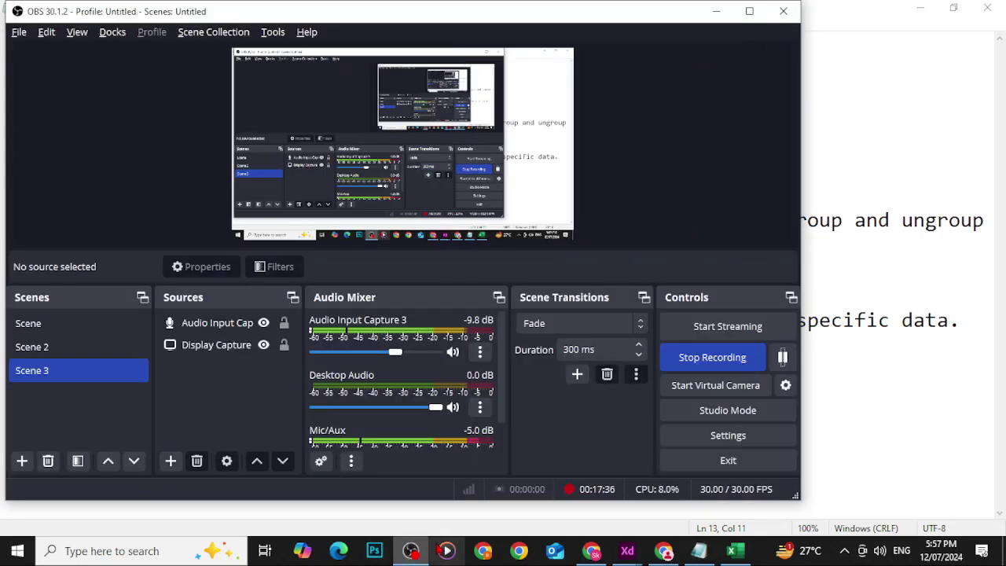